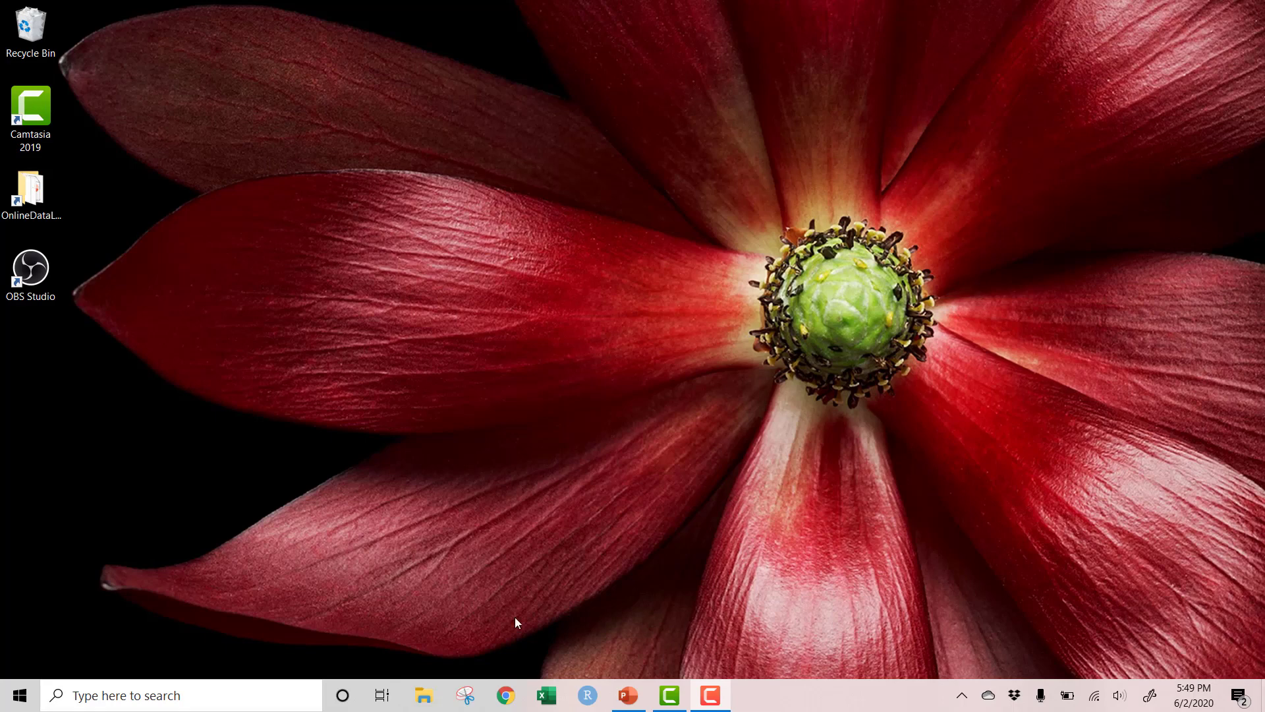
Open Chrome, search the web for "sql server developer edition" and open Microsoft's SQL Server Downloads page.
click(506, 695)
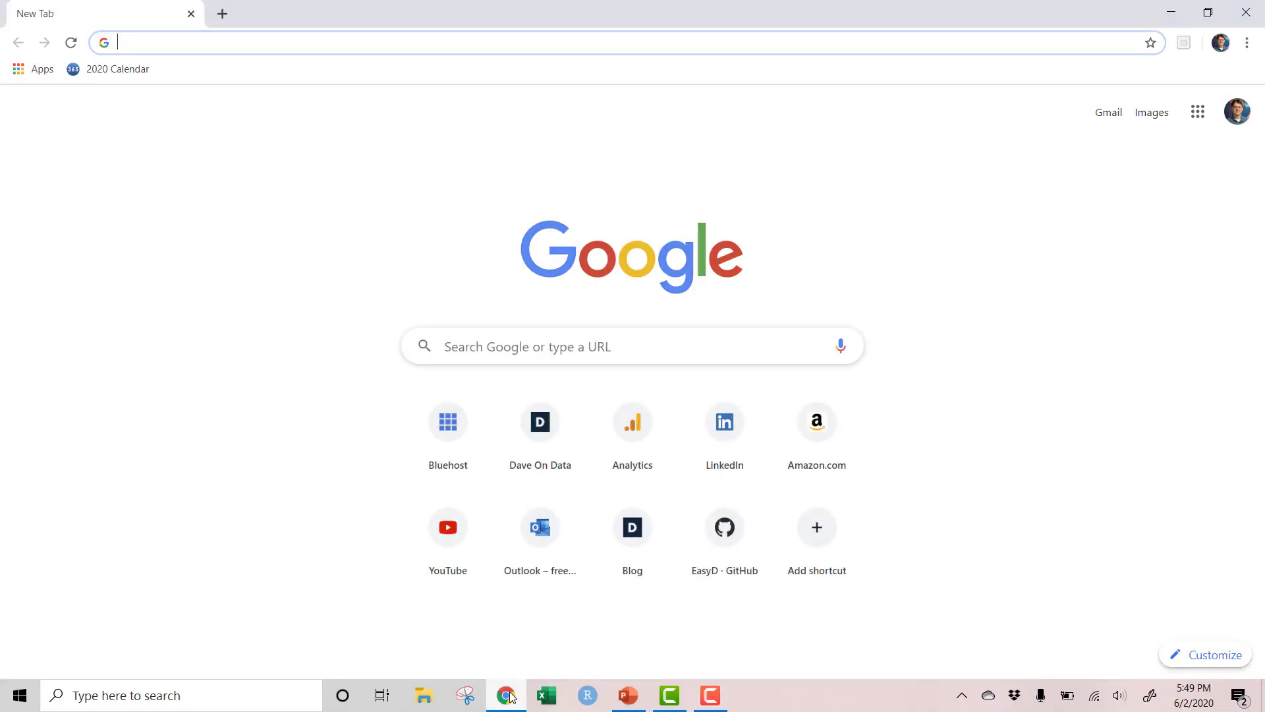
text(sql ser)
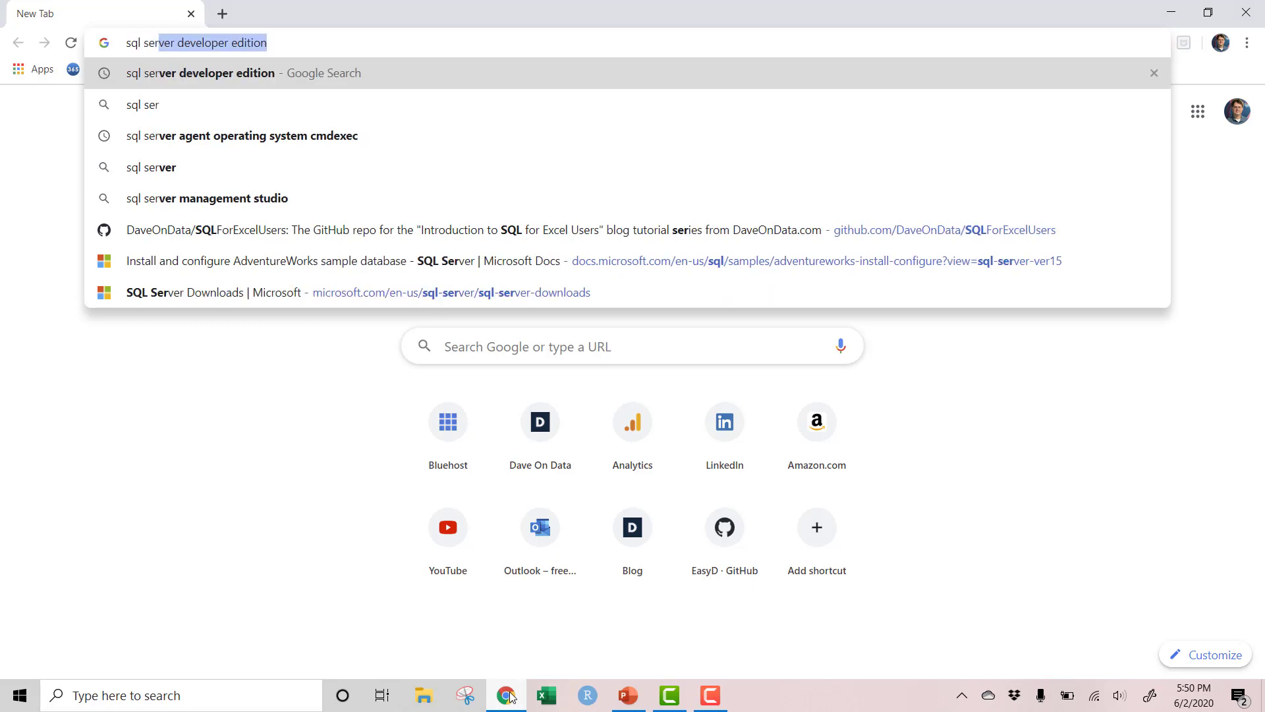
key(Return)
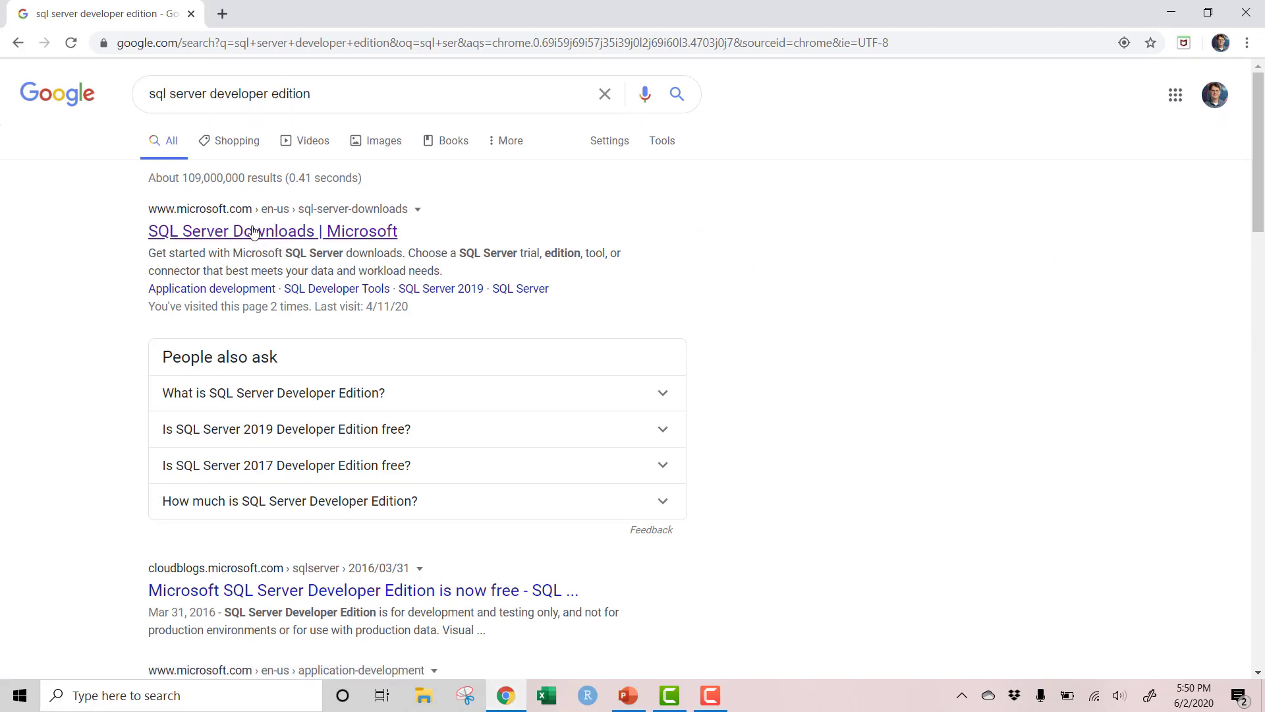
click(273, 236)
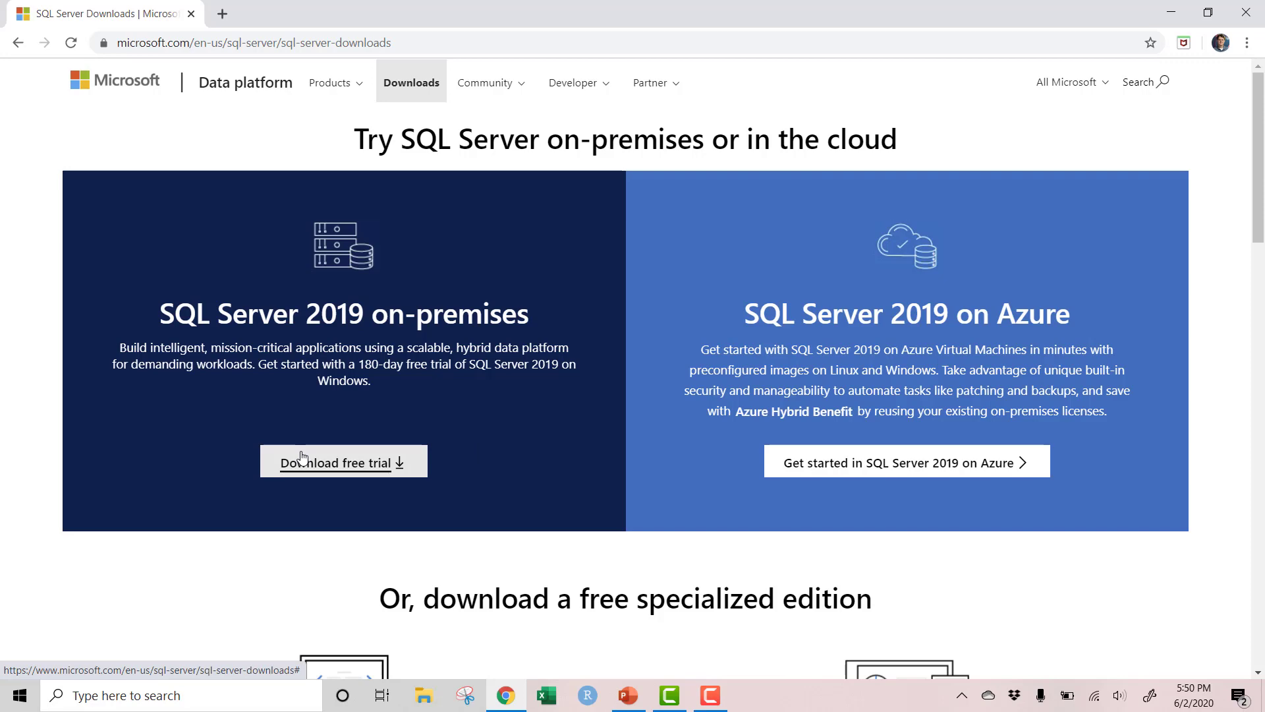
Download the installer of the free SQL Server 2019 Developer edition.
scroll(269, 546, down, 5)
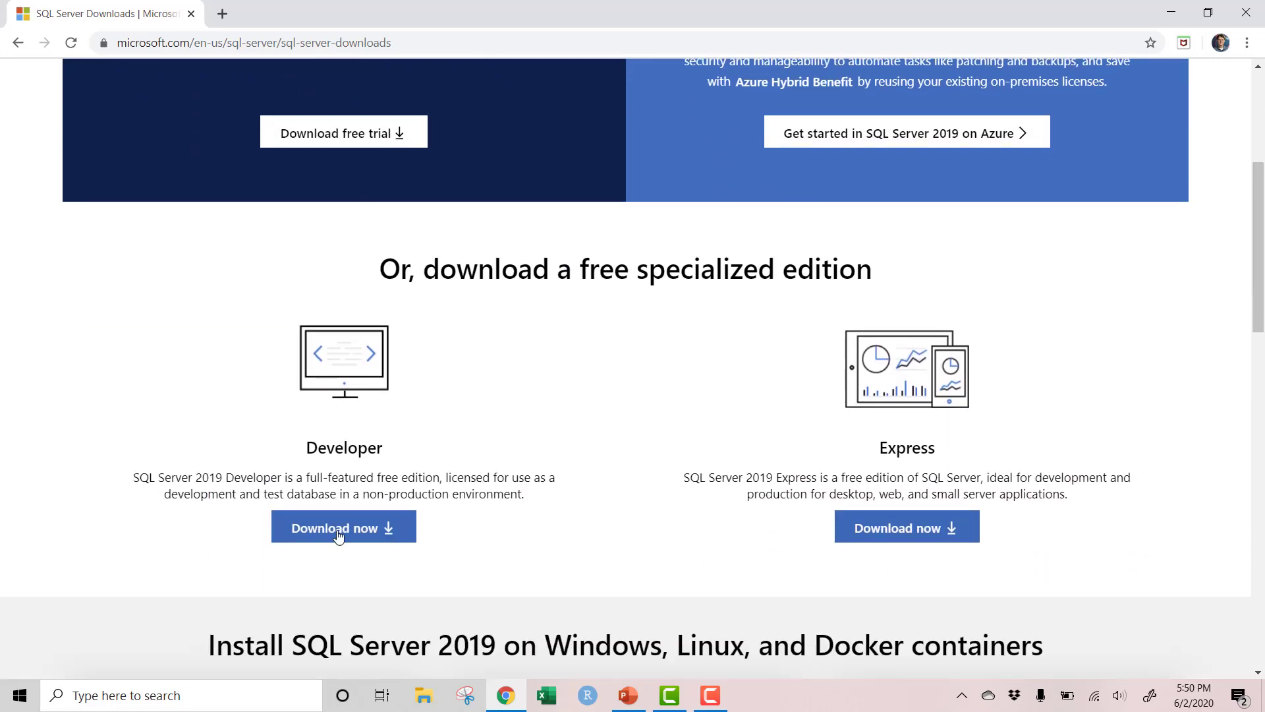
scroll(322, 525, down, 1)
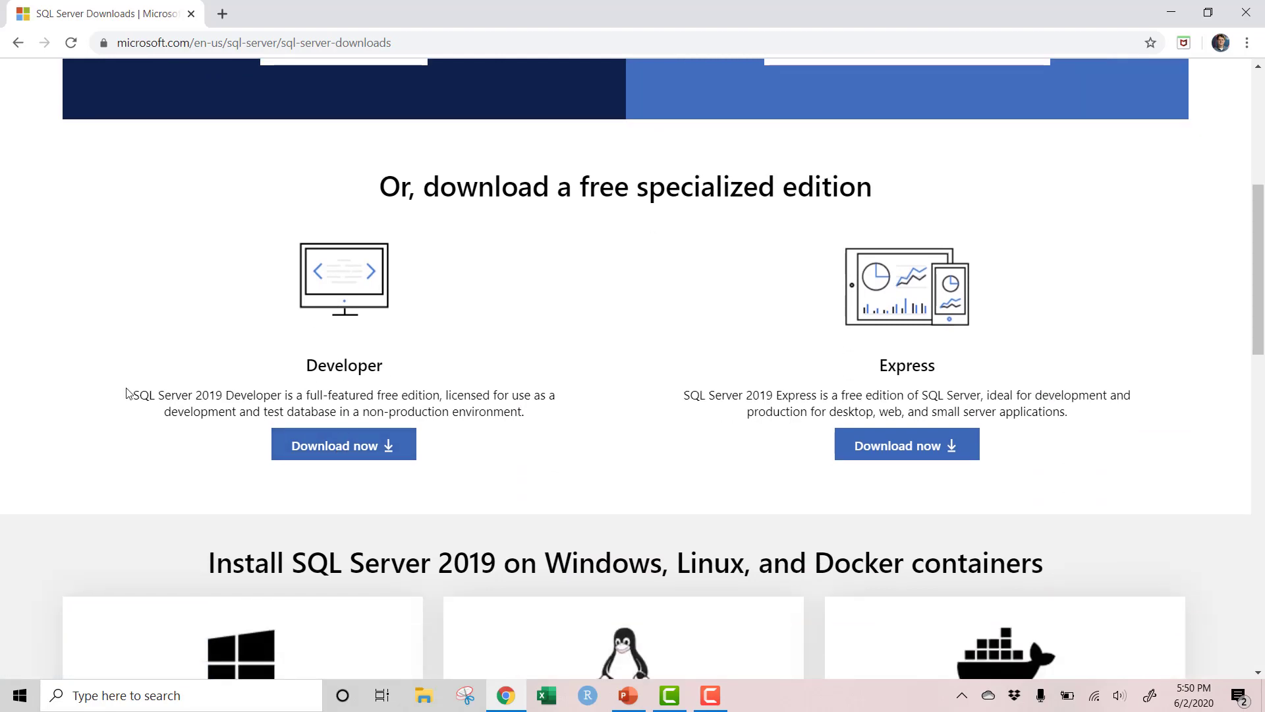
drag(133, 394, 557, 431)
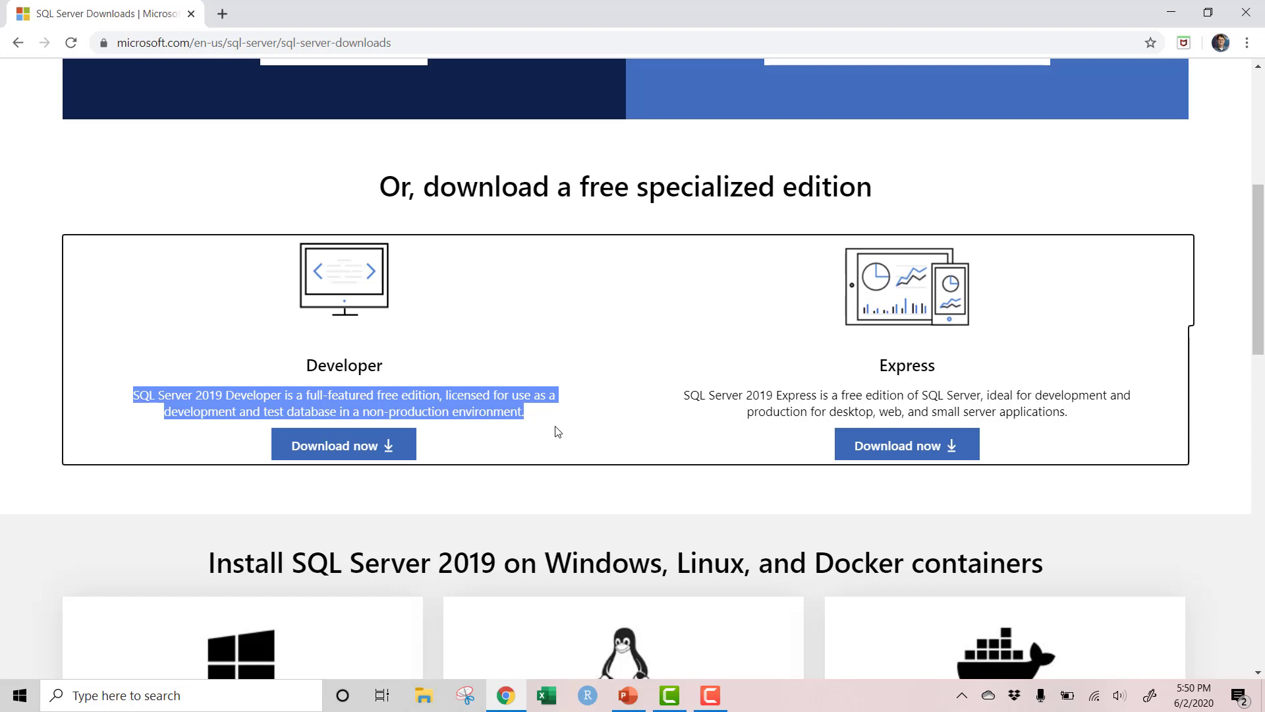
click(352, 446)
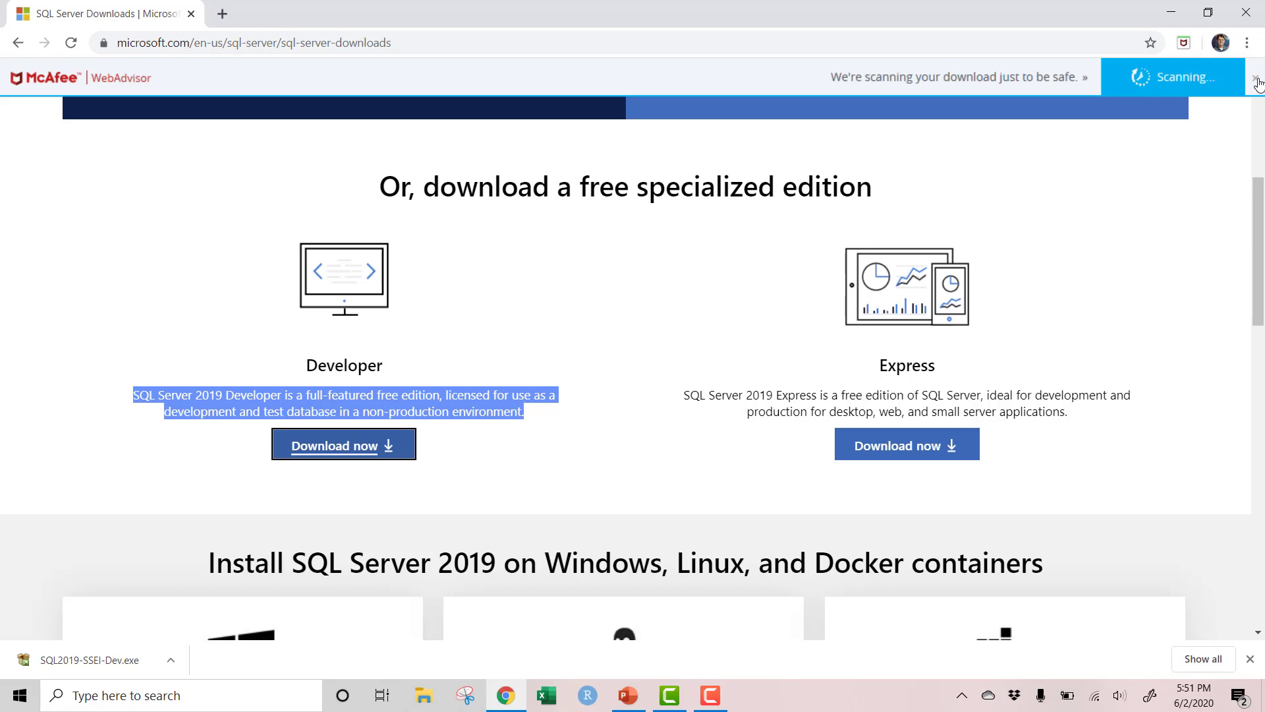
Search for "adventureworks sample database" in a new browser tab and open Microsoft's install and configure page.
click(222, 14)
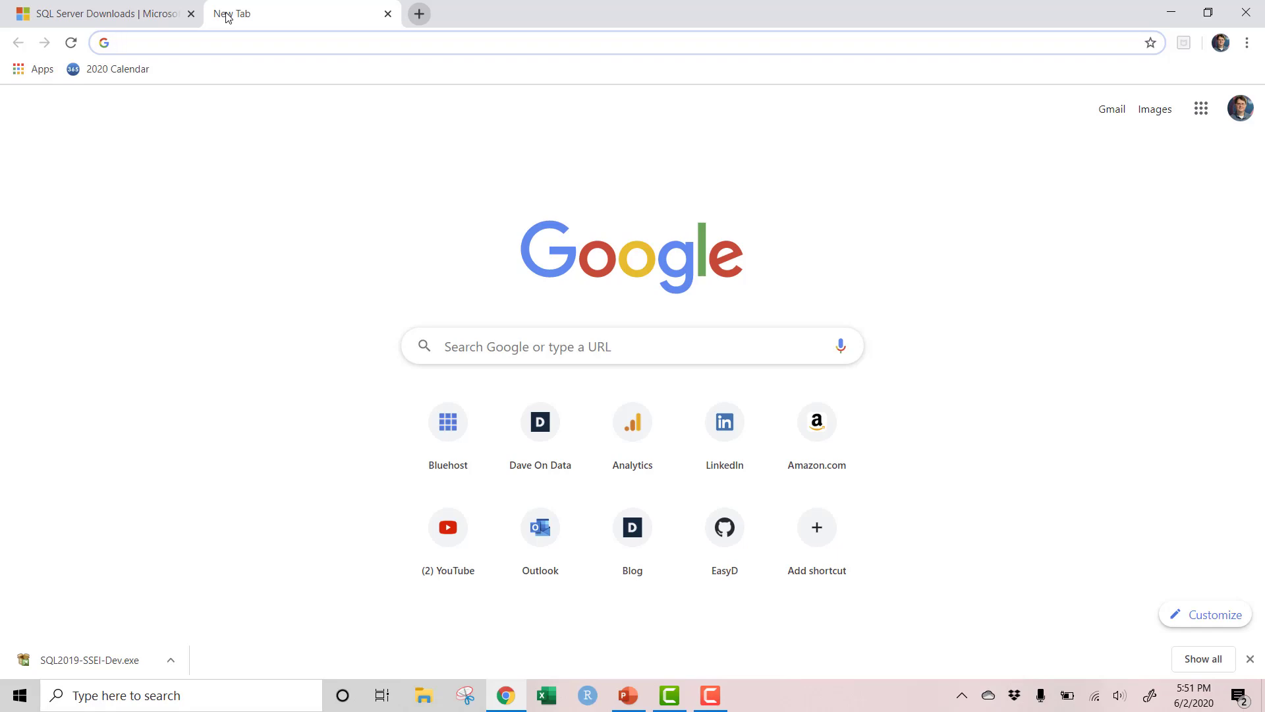
text(adventurework)
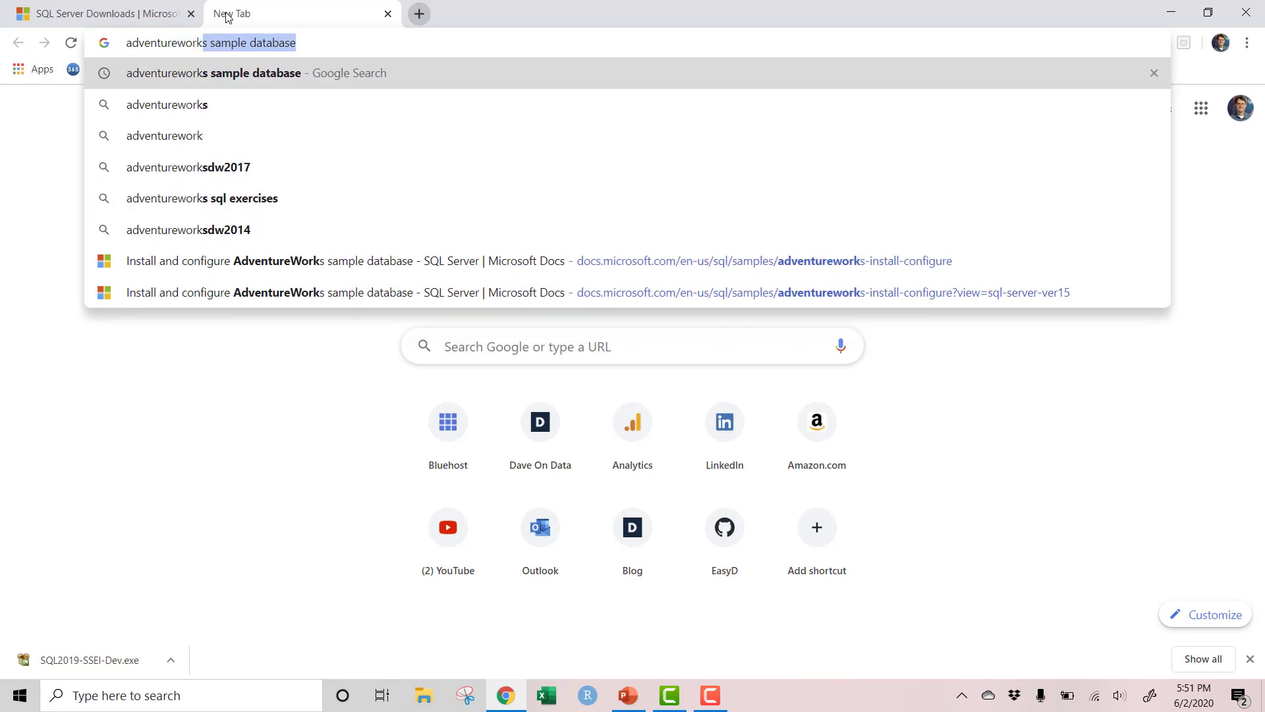
key(Return)
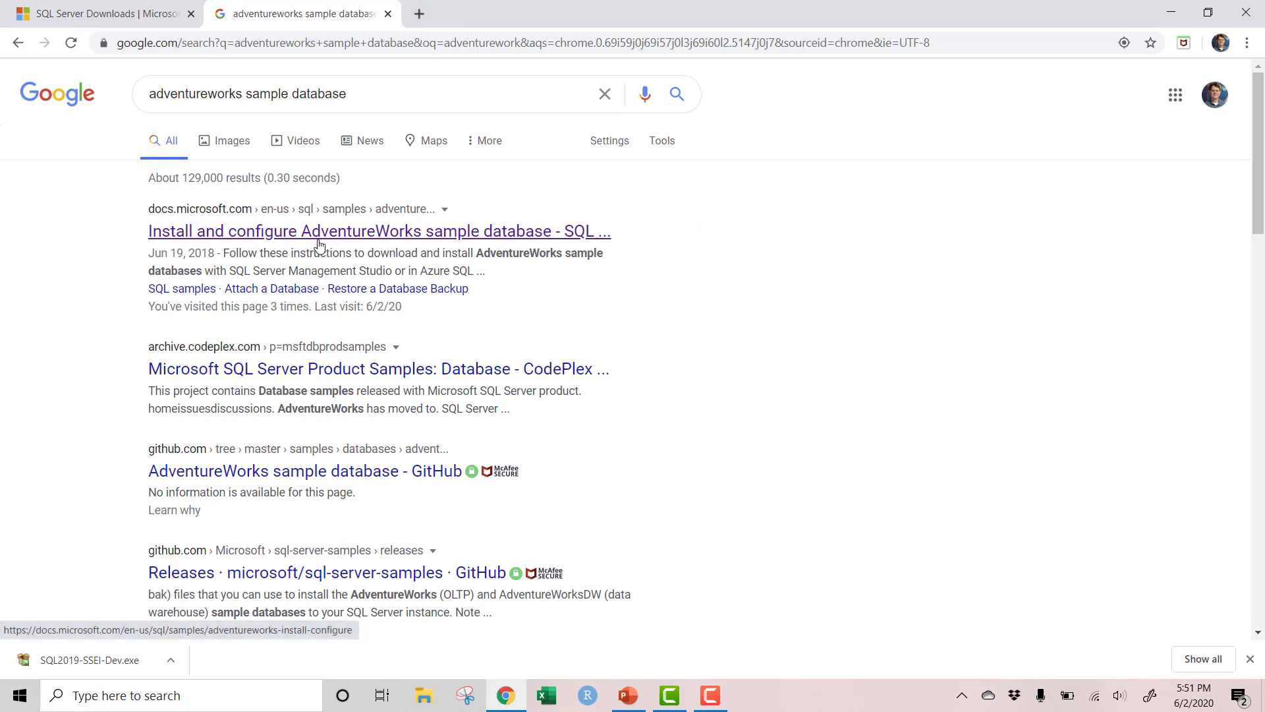
click(504, 241)
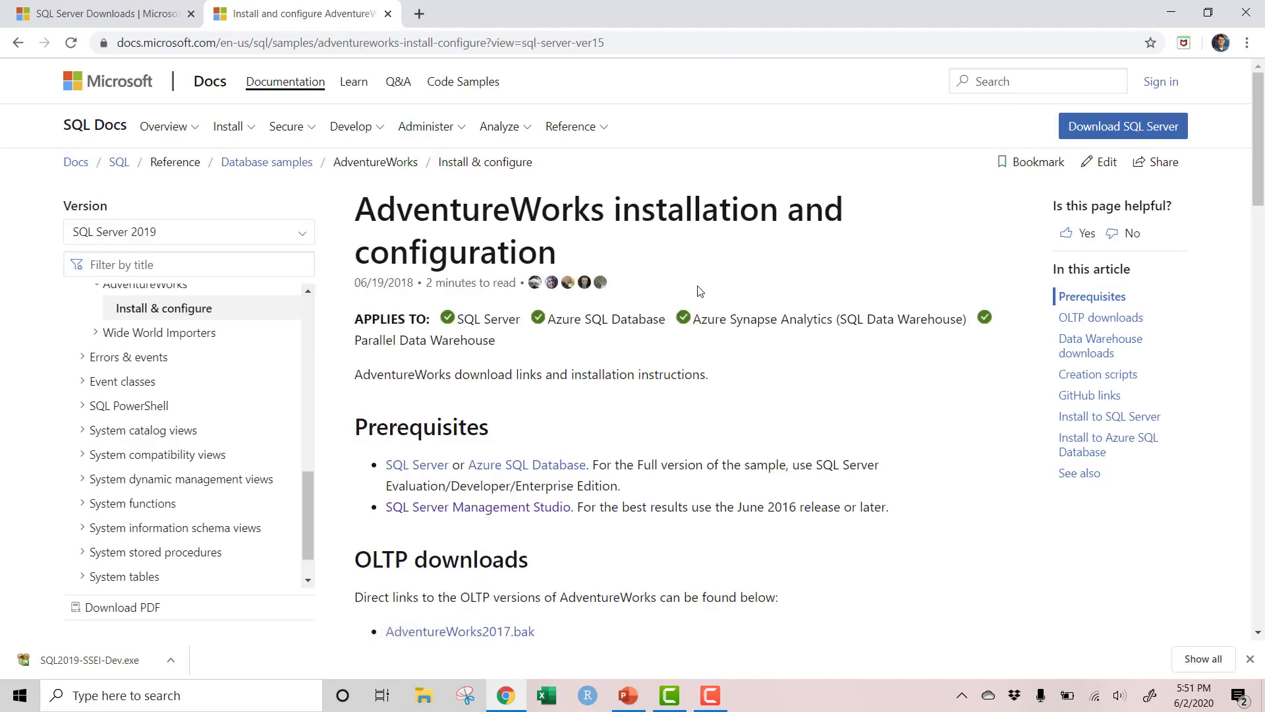
Download the AdventureWorksDW2017.bak backup from the Data Warehouse downloads.
scroll(697, 288, down, 5)
drag(355, 230, 528, 235)
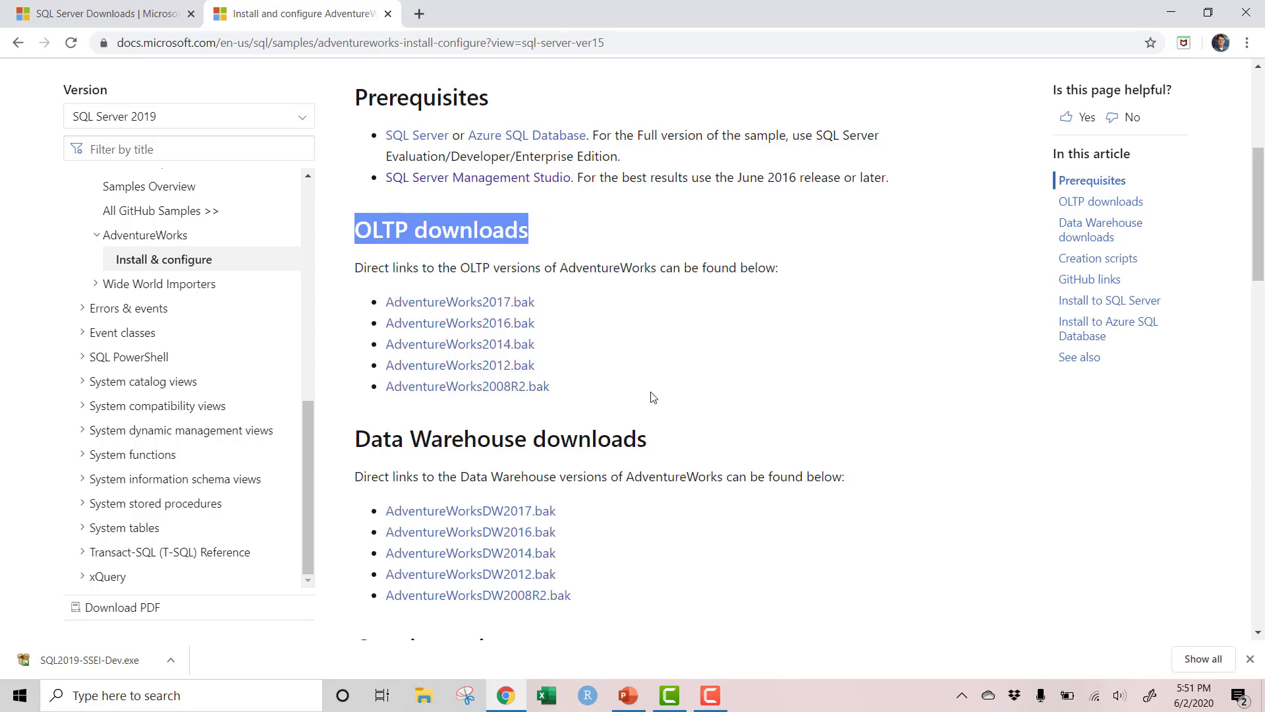
scroll(691, 316, down, 2)
drag(356, 274, 646, 268)
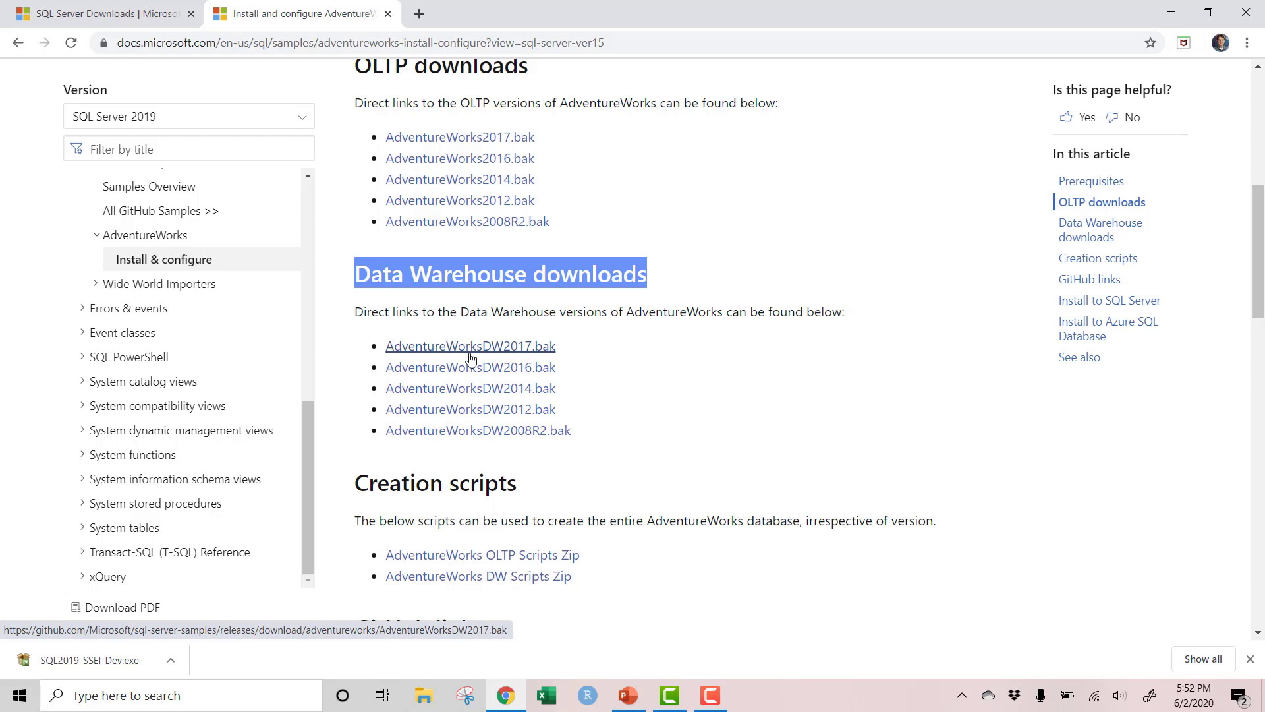
click(470, 347)
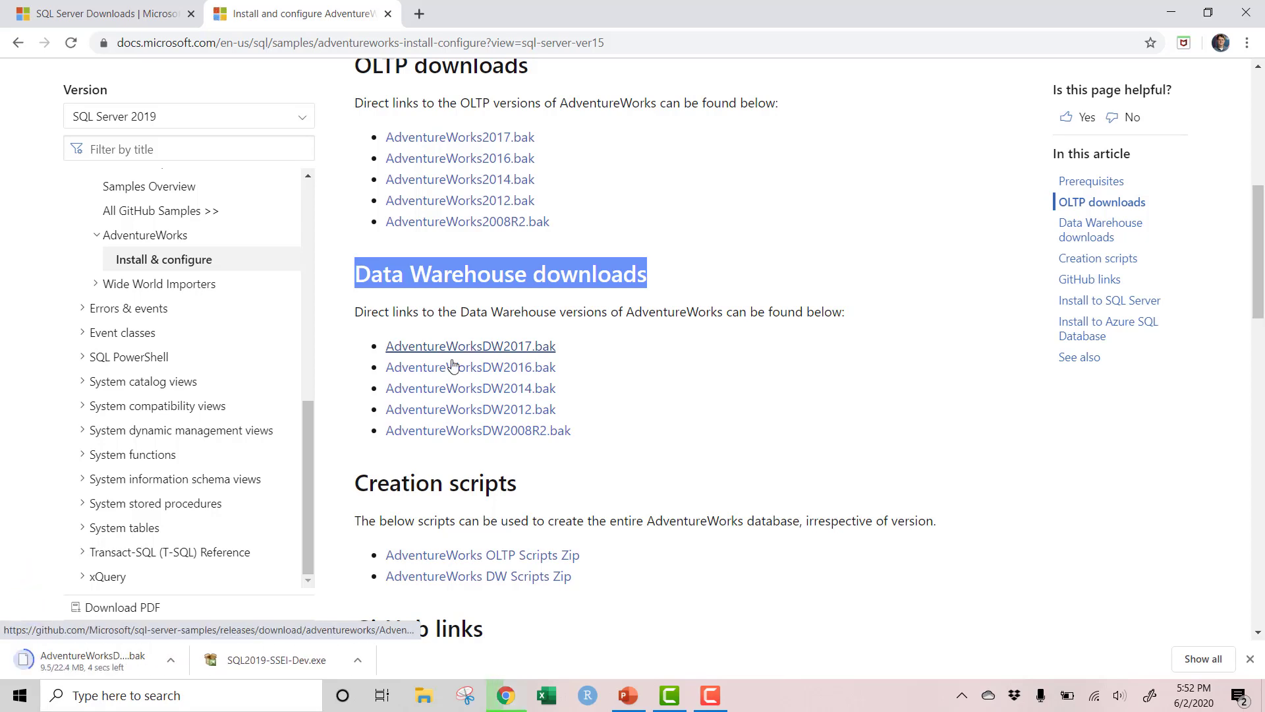
Find Microsoft's download page for "sql server management studio" in a new browser tab and download the SSMS installer.
click(420, 14)
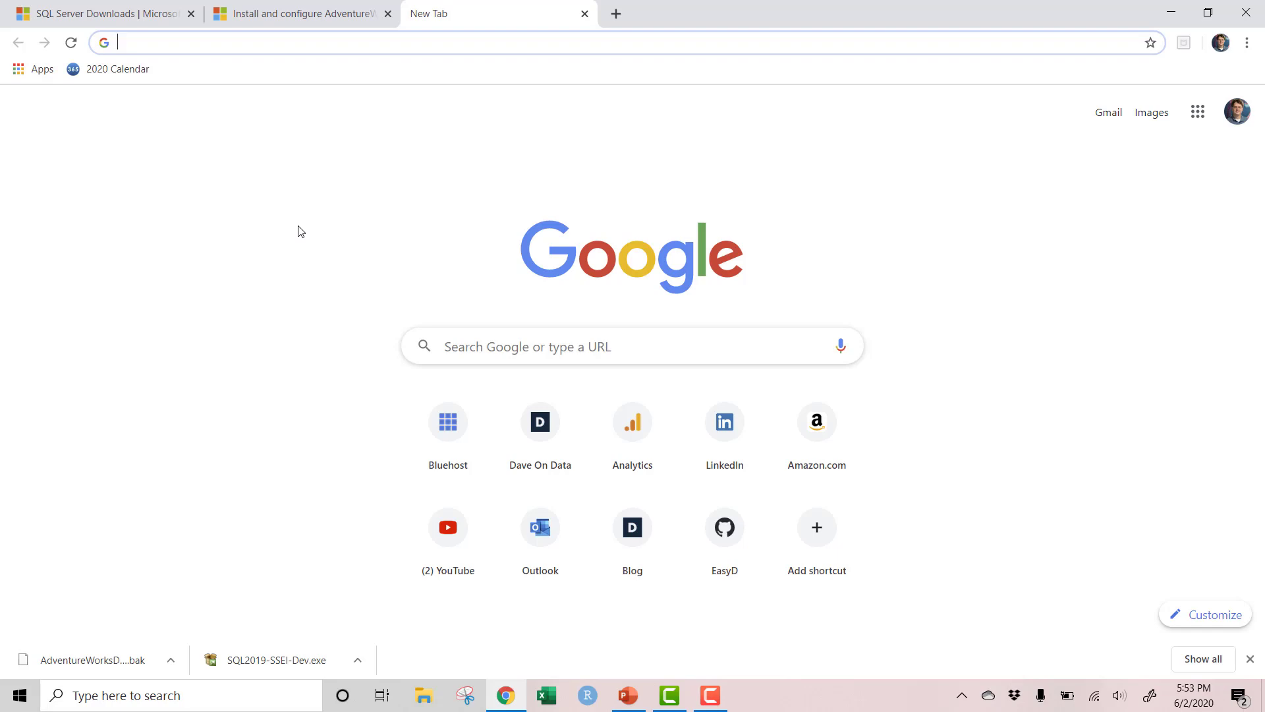
text(sql s)
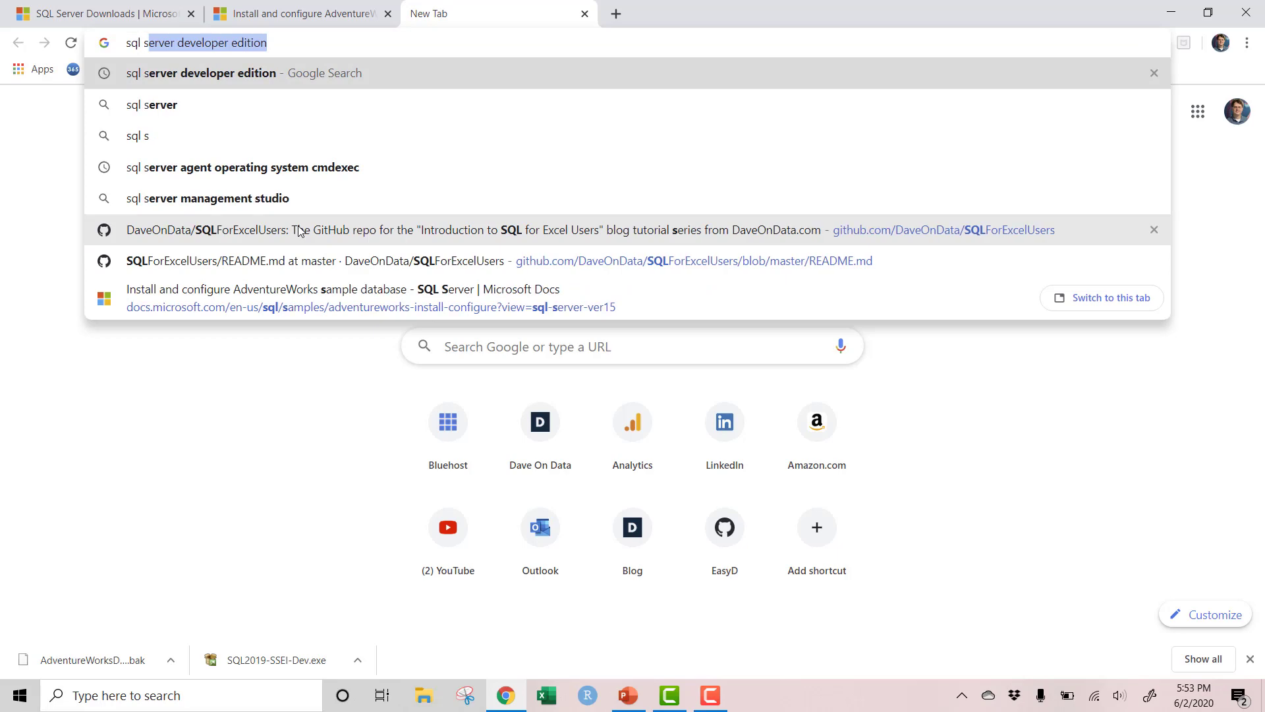
text(erver mana)
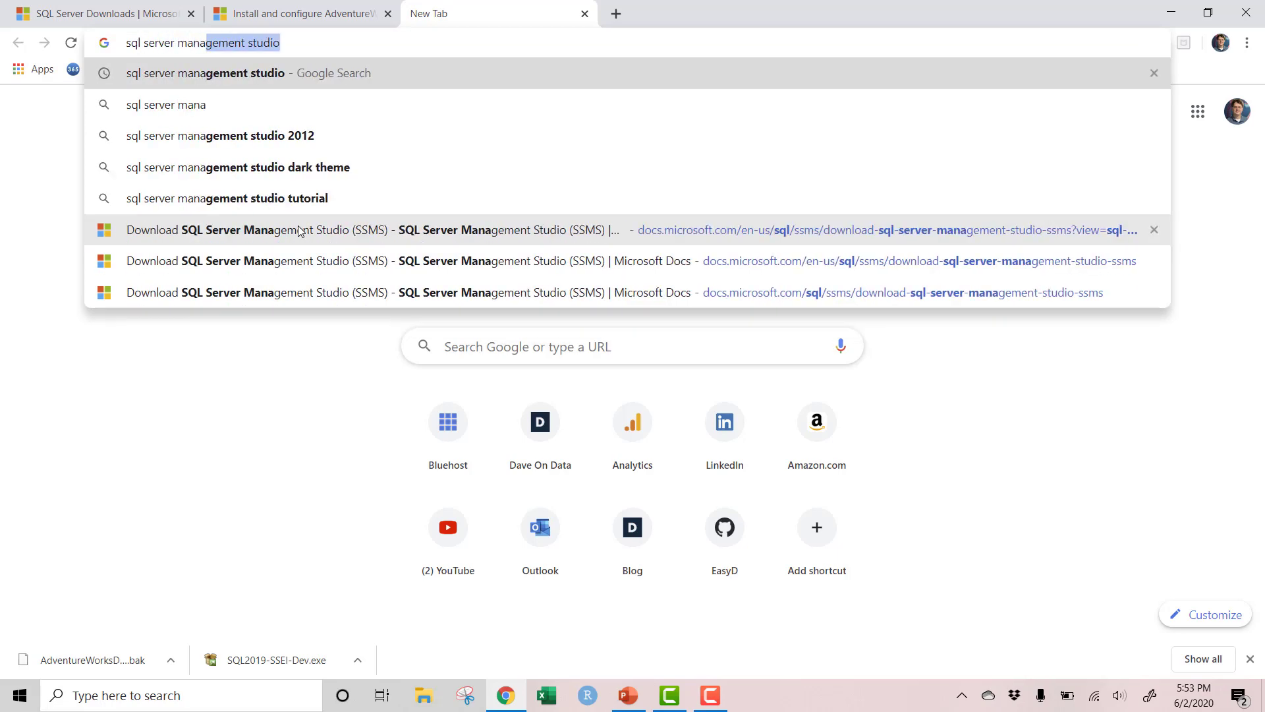
key(Return)
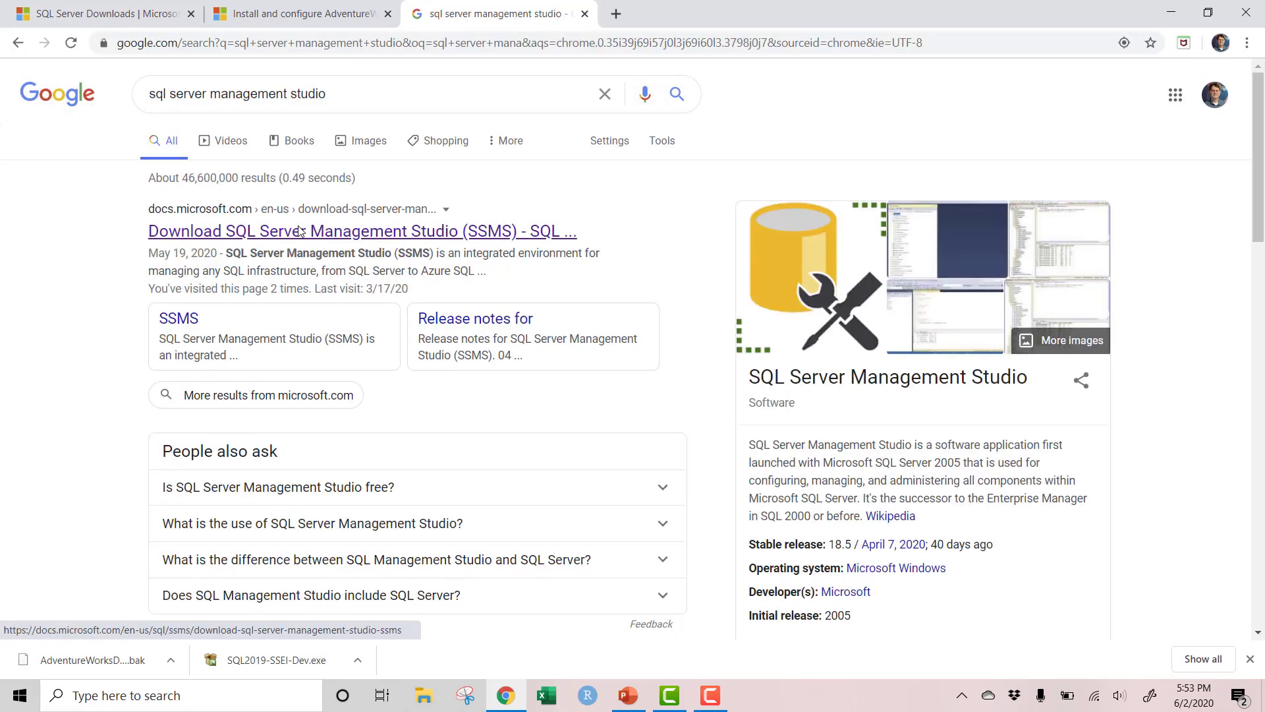
click(322, 232)
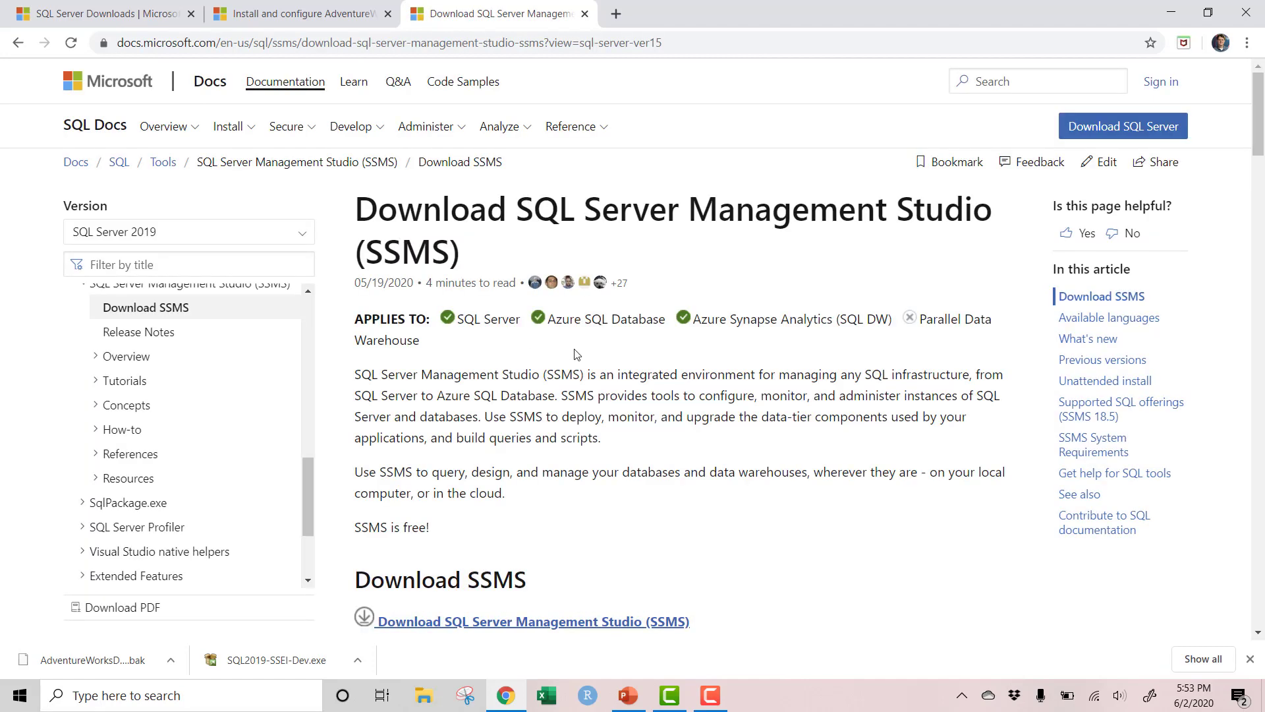
scroll(708, 435, down, 3)
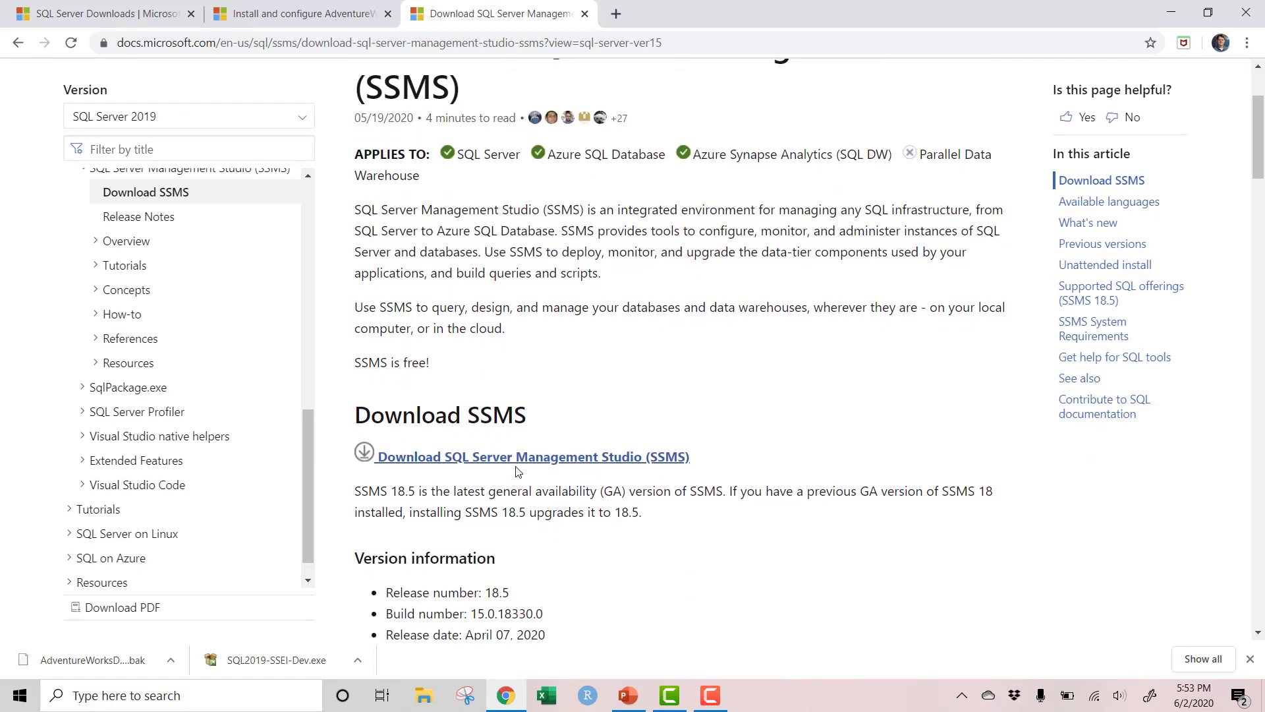
click(520, 463)
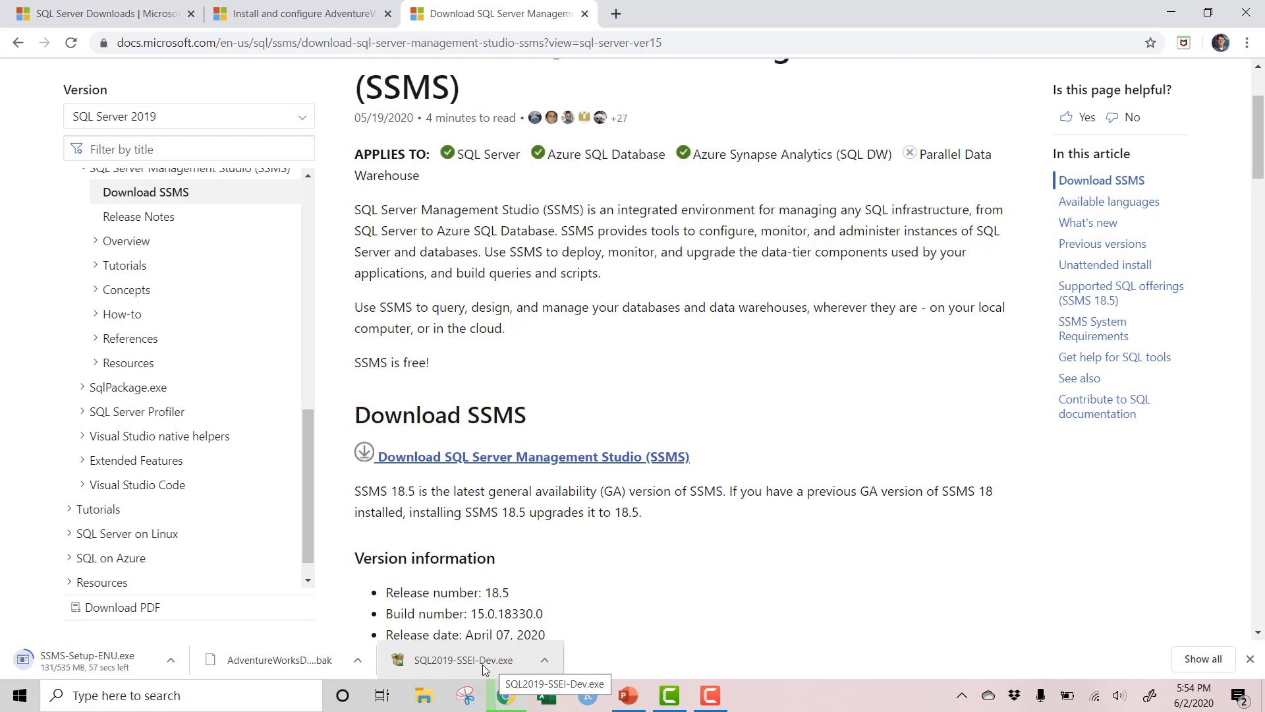
Run SQL2019-SSEI-Dev.exe, do a Basic installation to C:\Program Files\Microsoft SQL Server with the license terms accepted, and exit the installer.
click(482, 664)
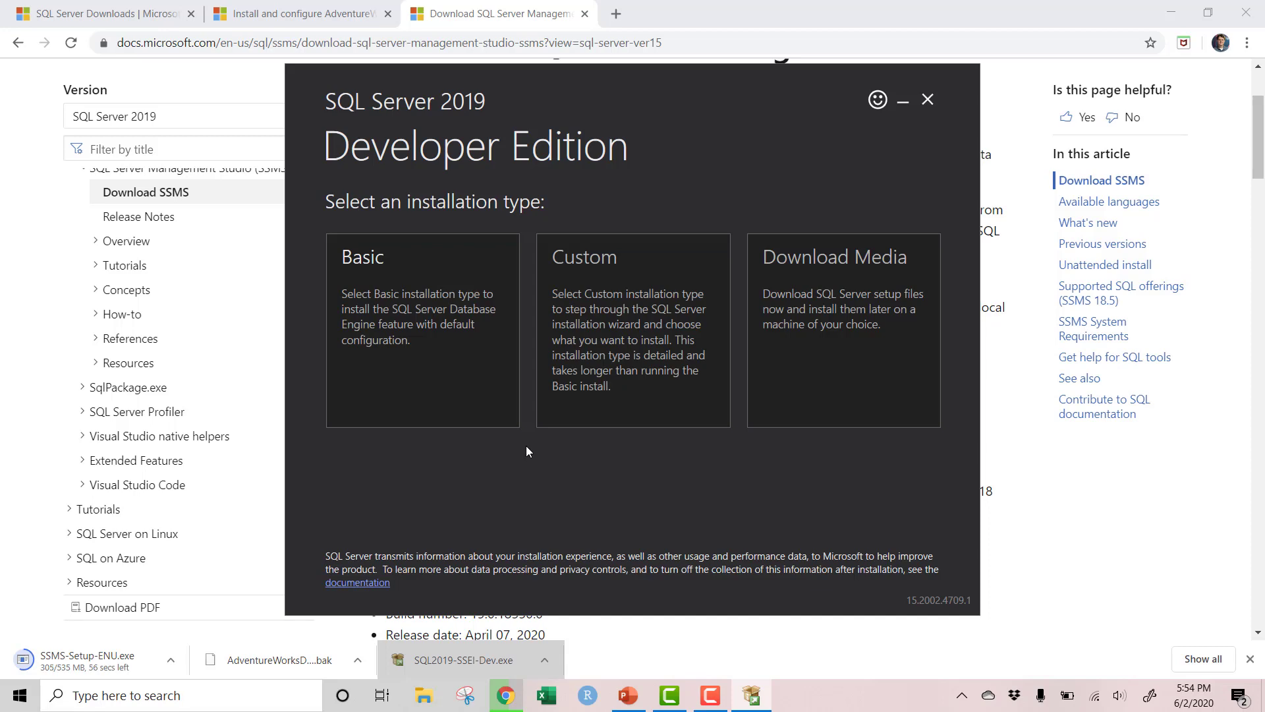
click(370, 343)
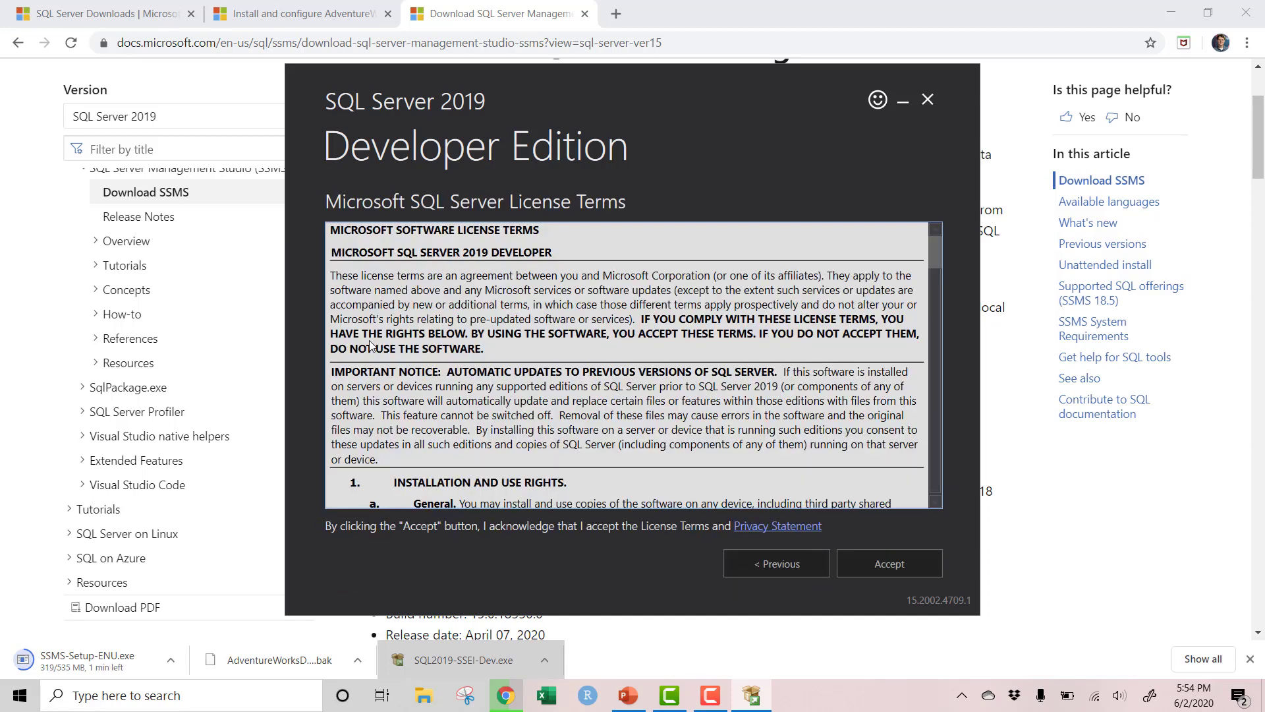
click(908, 564)
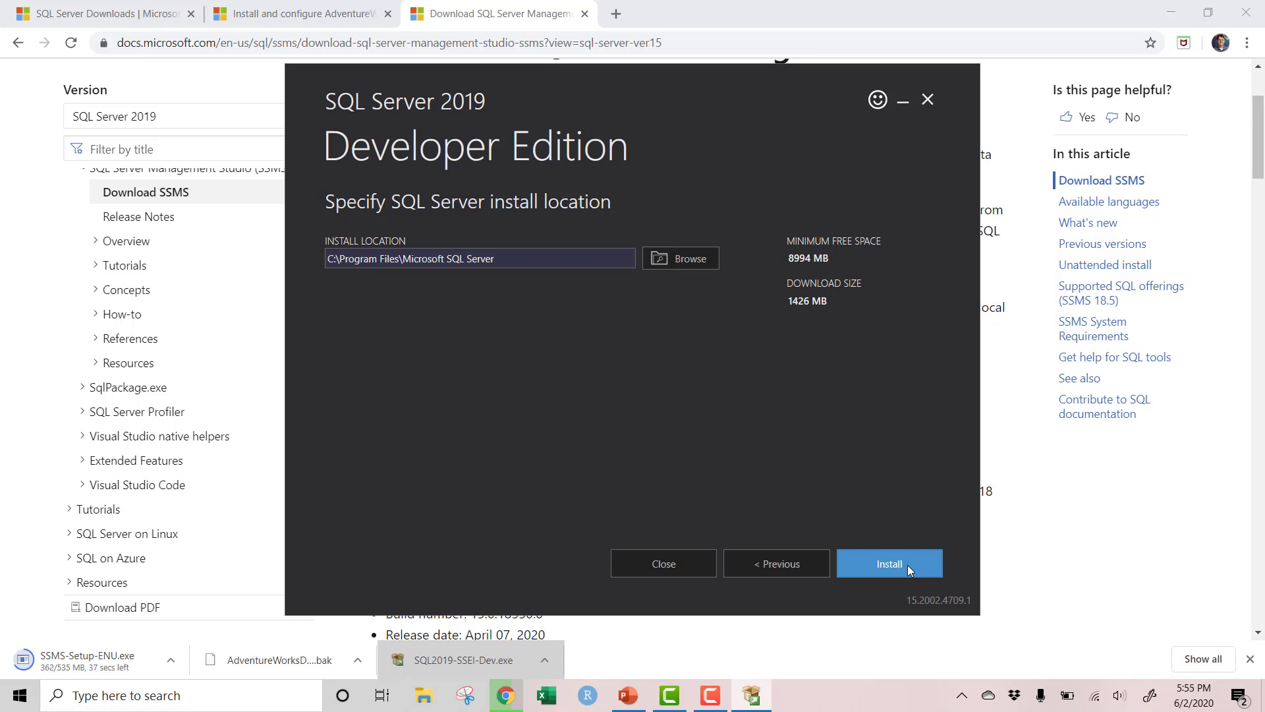
click(908, 564)
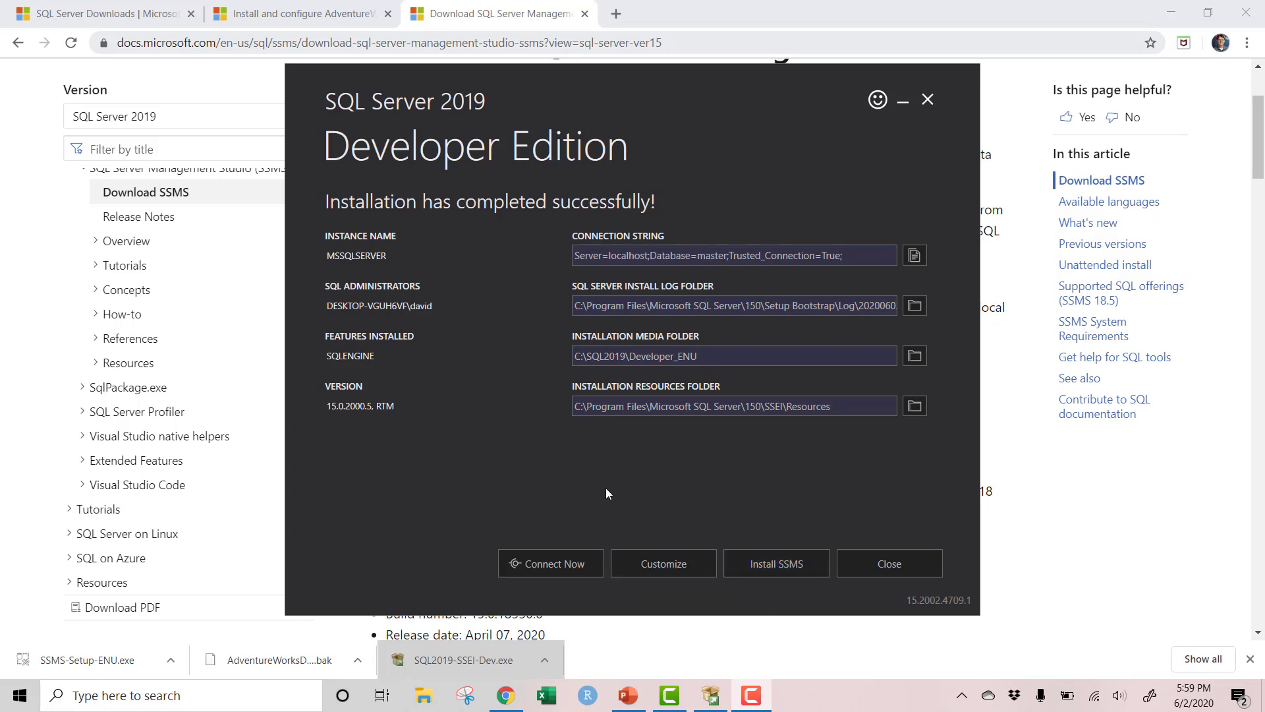
click(894, 567)
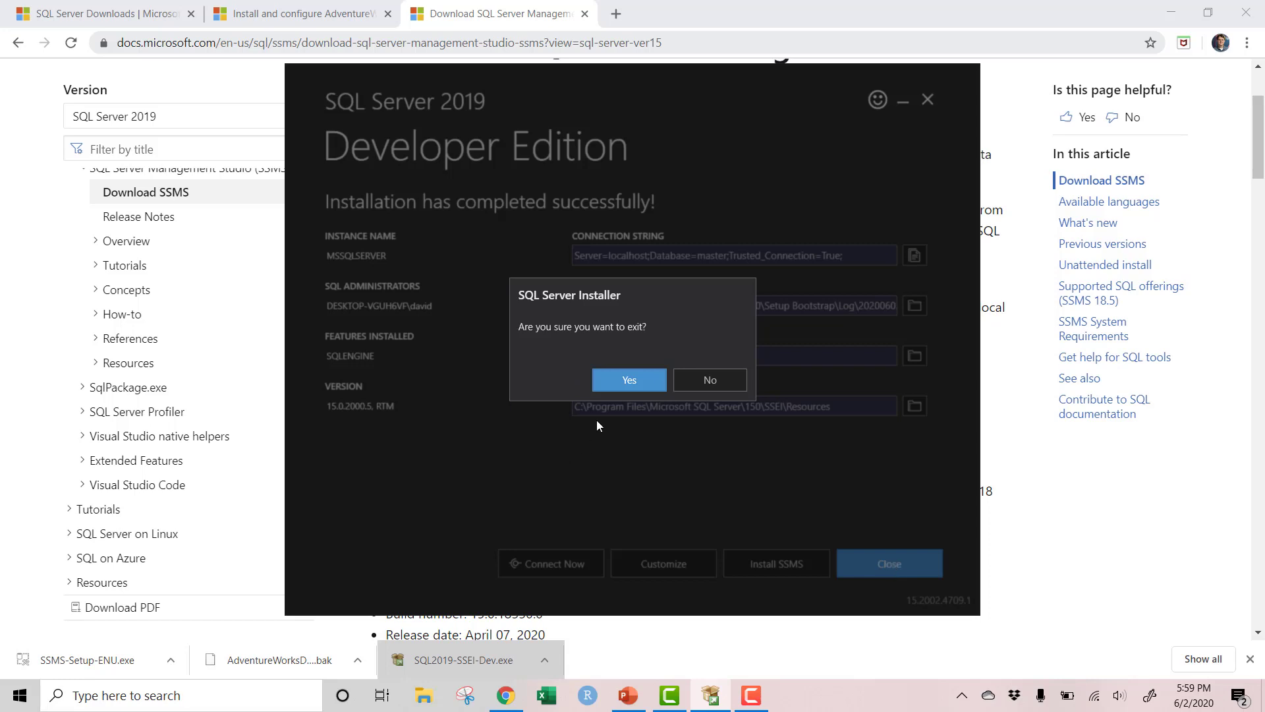
click(626, 383)
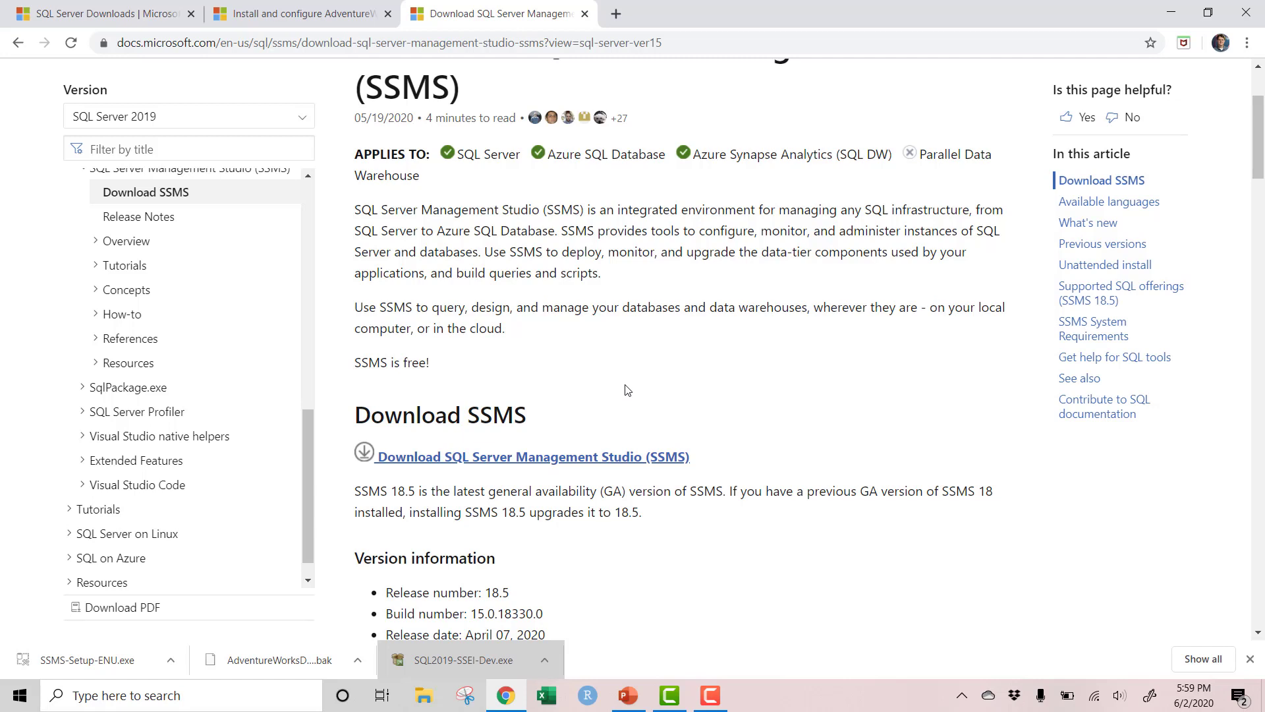
Run SSMS-Setup-ENU.exe, install Management Studio in its default location and close the setup.
click(91, 660)
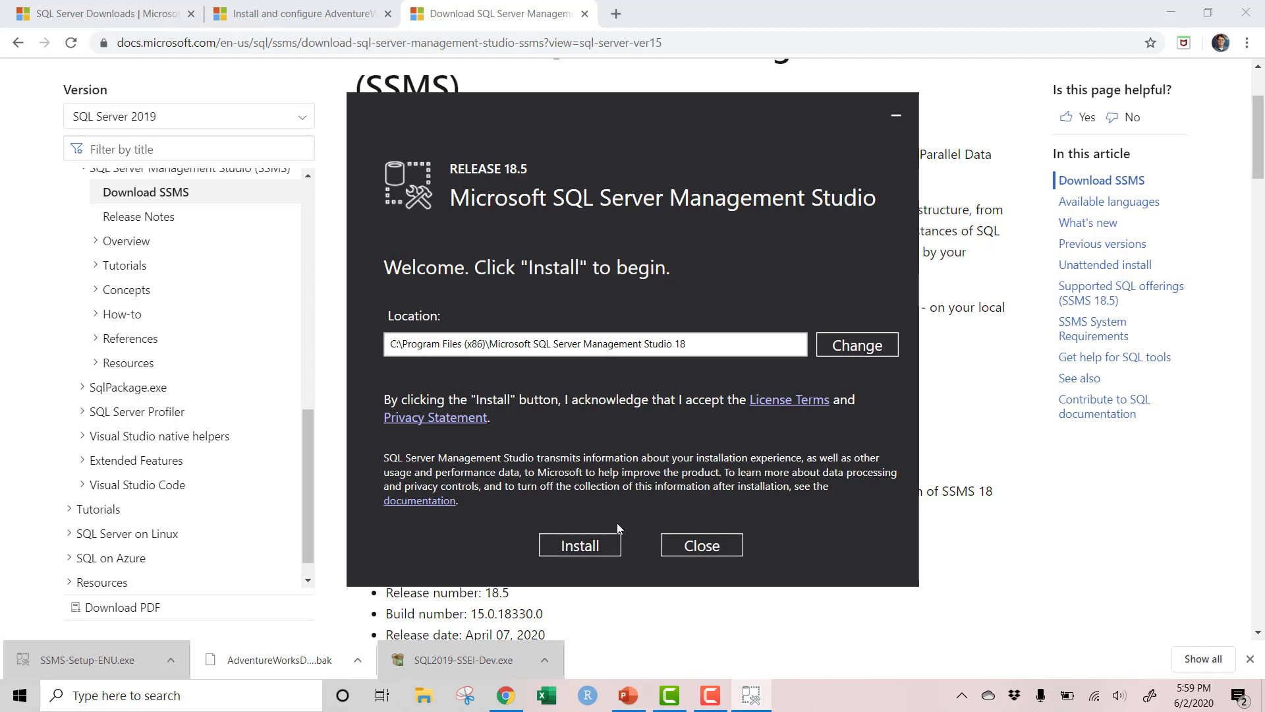
click(575, 546)
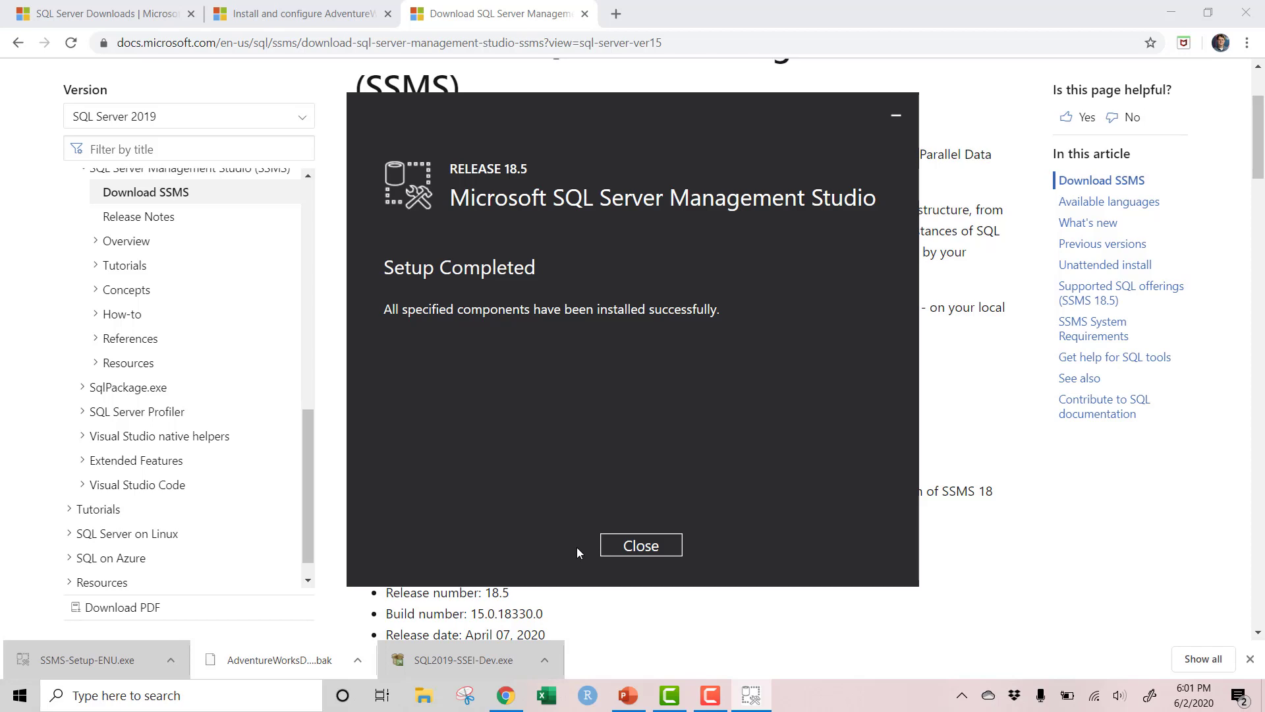
click(639, 545)
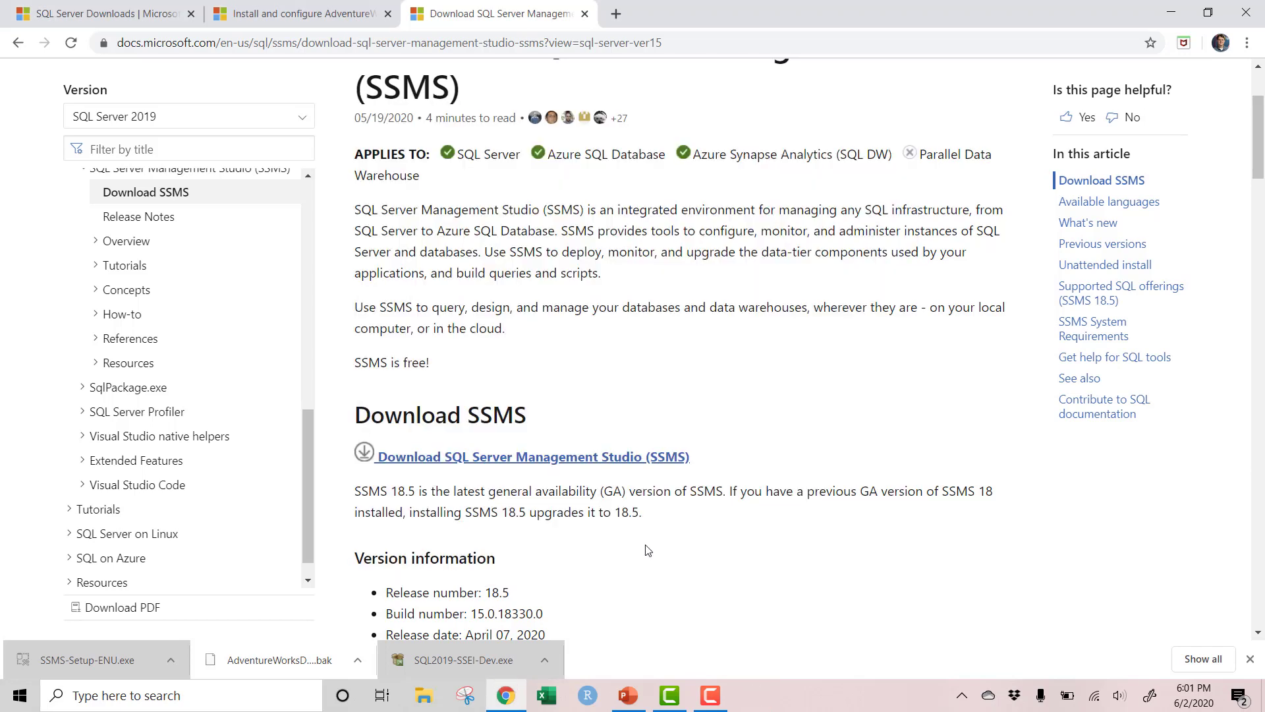
Search Windows for "sql server man" and launch Microsoft SQL Server Management Studio 18.
click(167, 699)
text(sql)
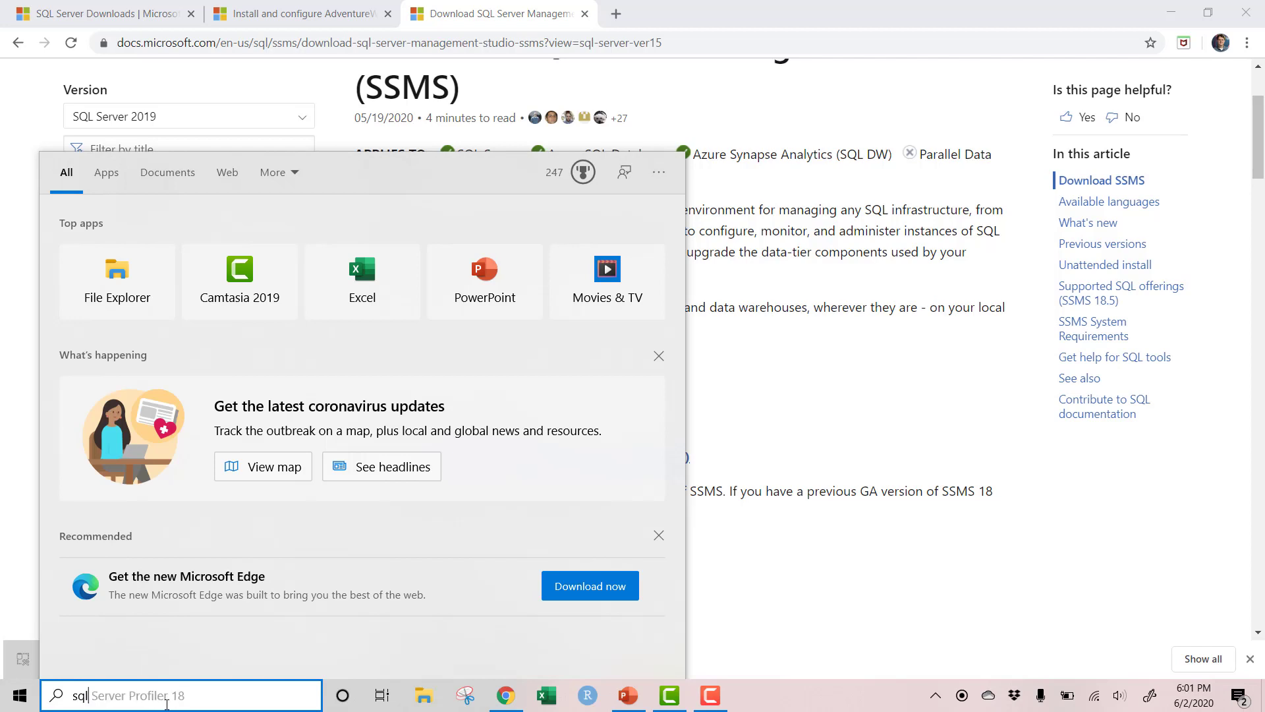
text( server man)
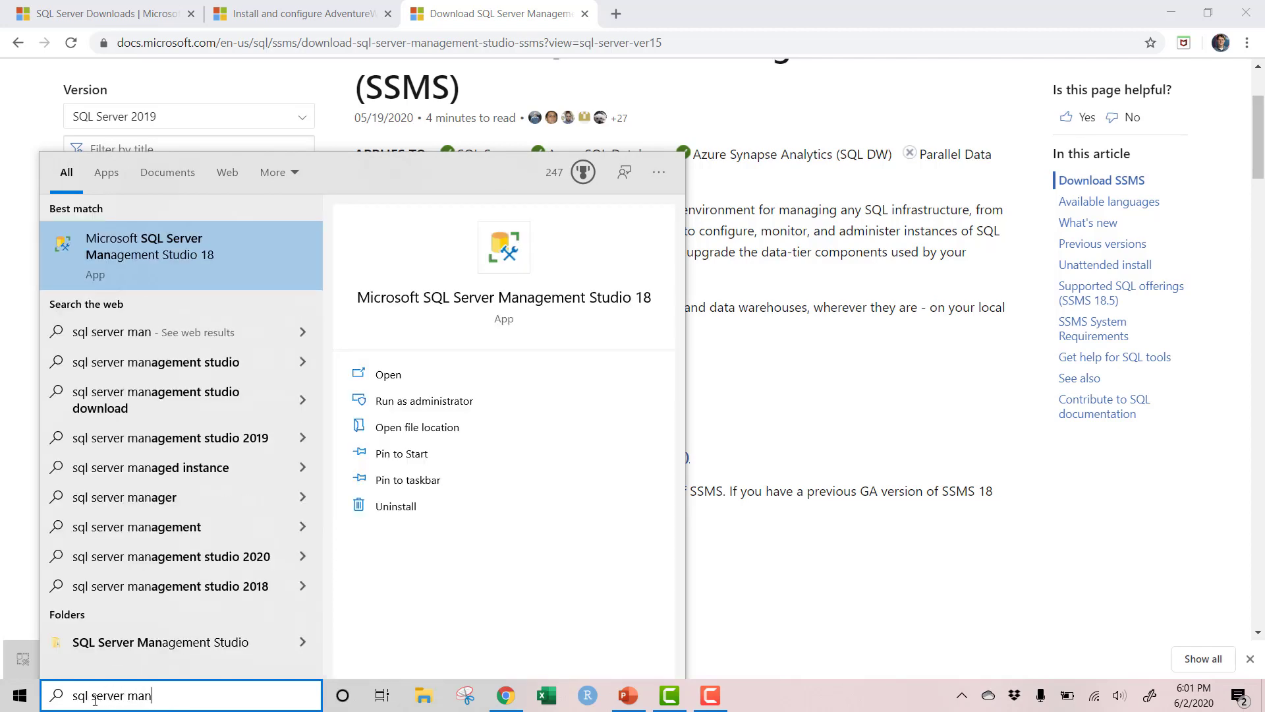
drag(171, 693, 70, 696)
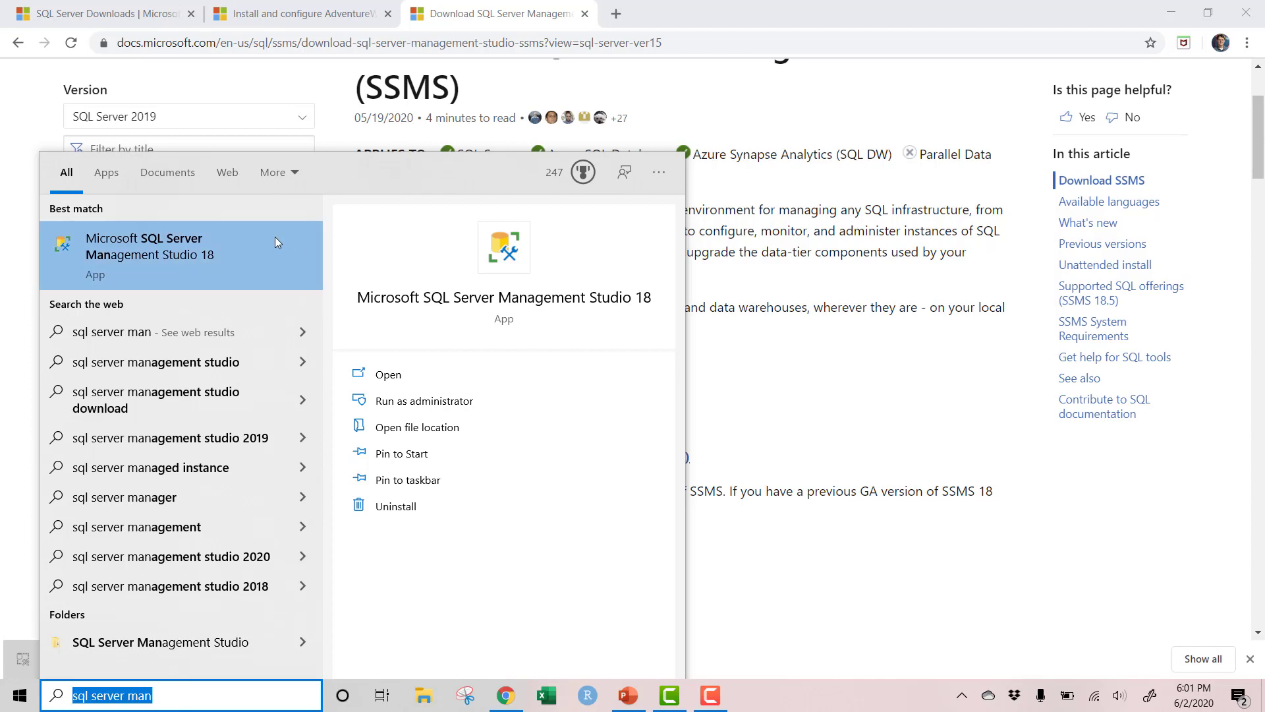
click(177, 258)
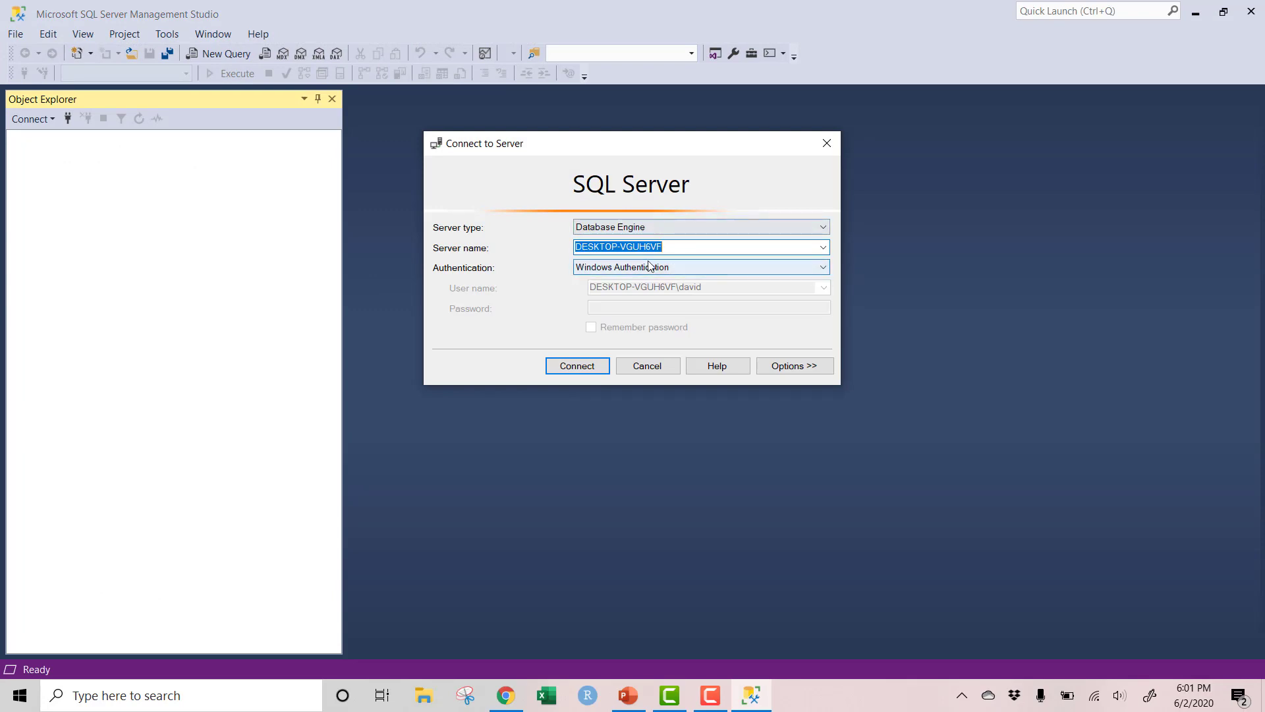
Connect to the DESKTOP-VGUH6VF Database Engine with Windows Authentication and expand its Databases folder.
drag(573, 146, 608, 194)
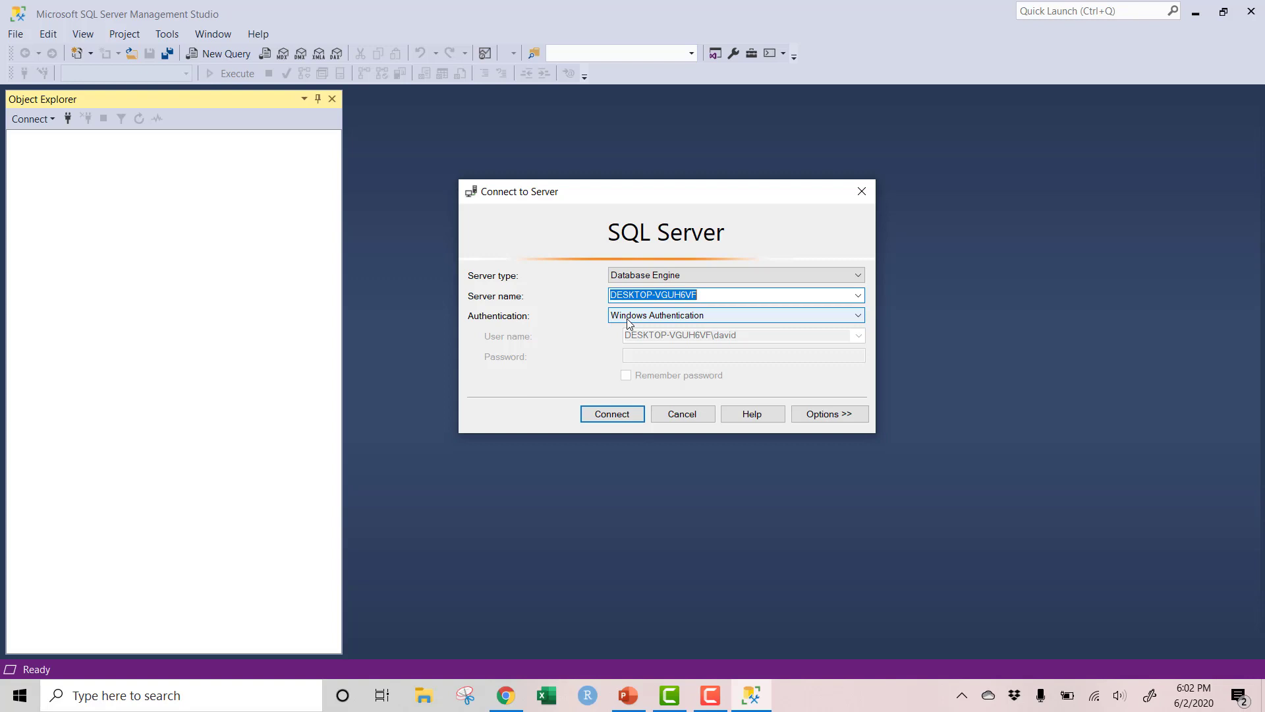
click(621, 414)
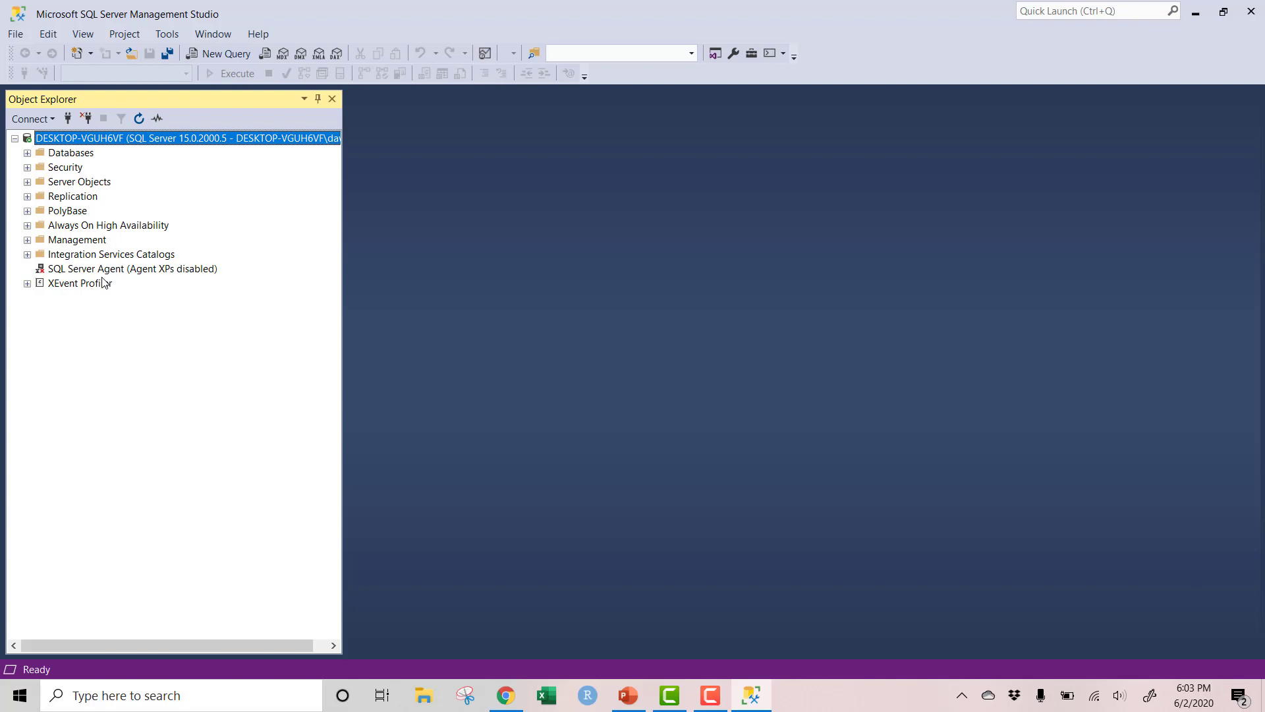
click(28, 154)
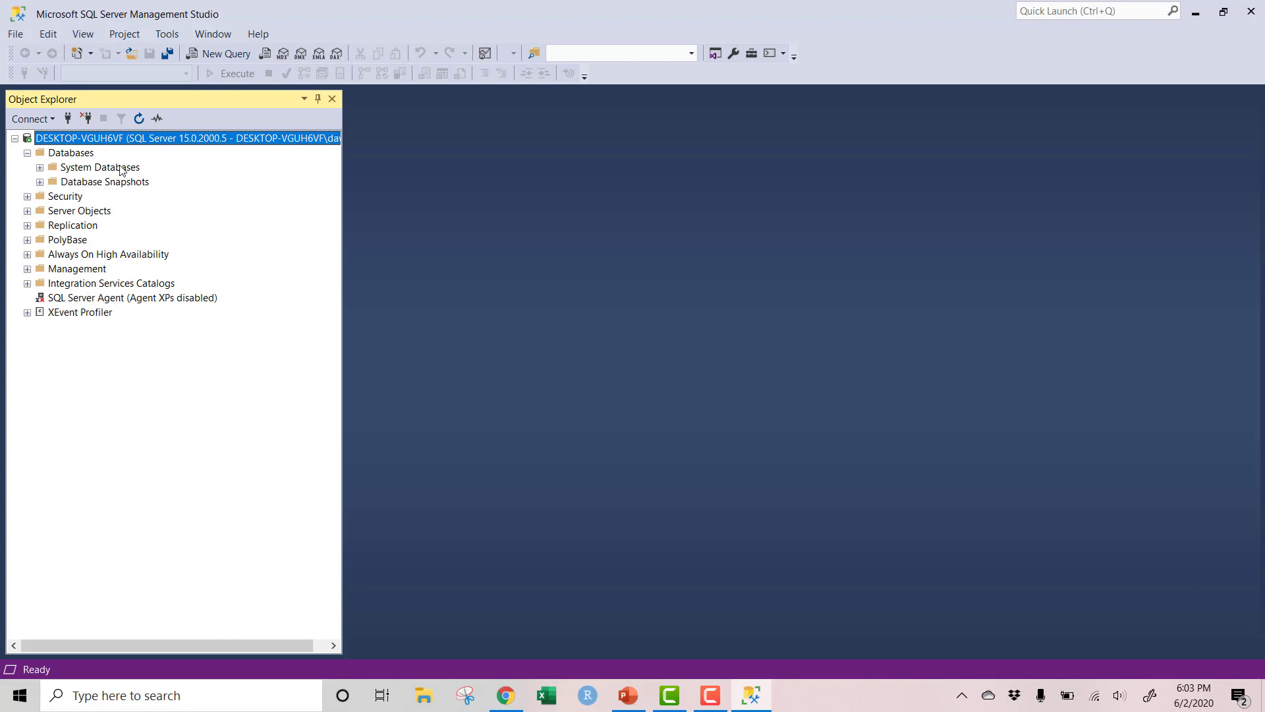
click(113, 186)
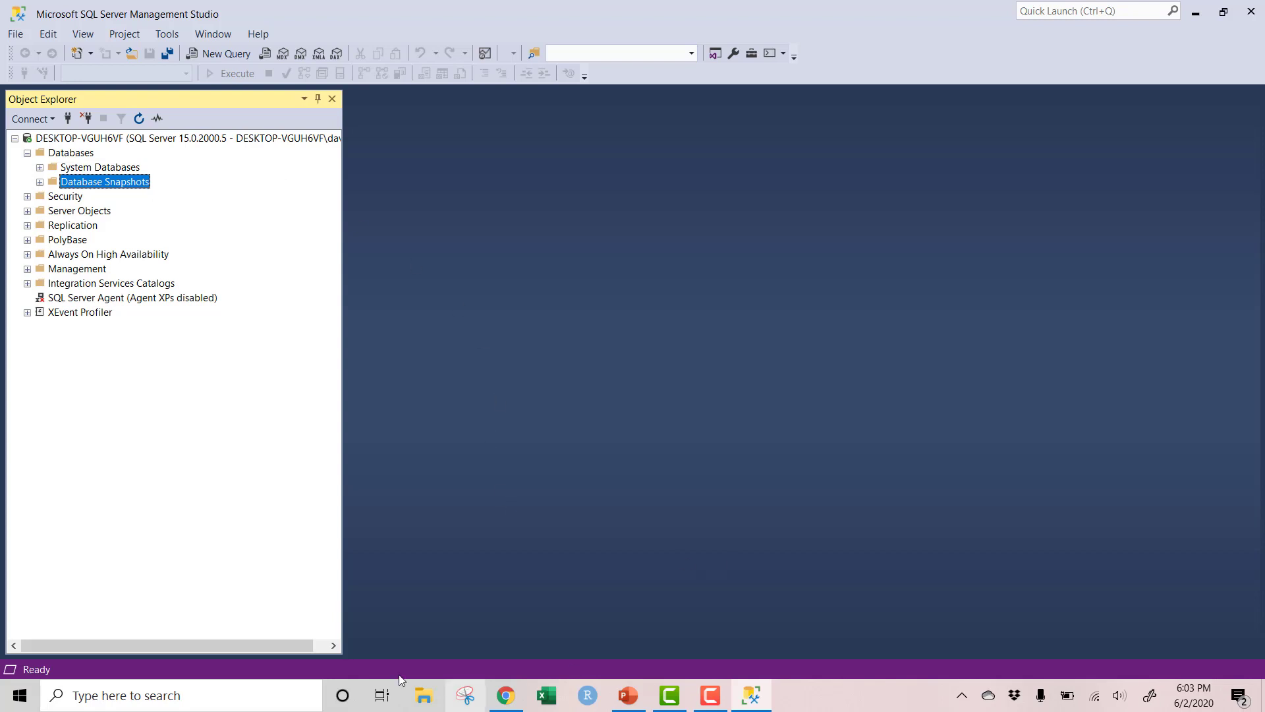
Move AdventureWorksDW2017.bak from the Downloads folder to C:\Temp in File Explorer, replacing the existing file of the same name.
click(421, 695)
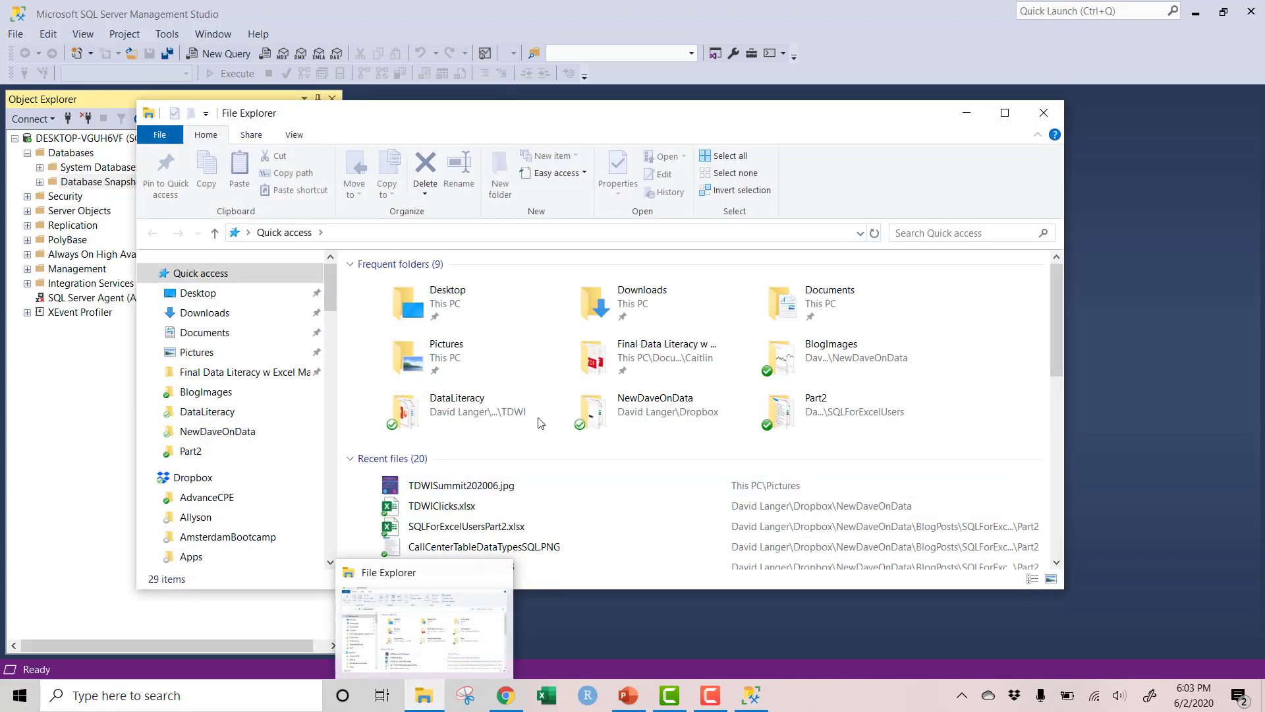
click(218, 313)
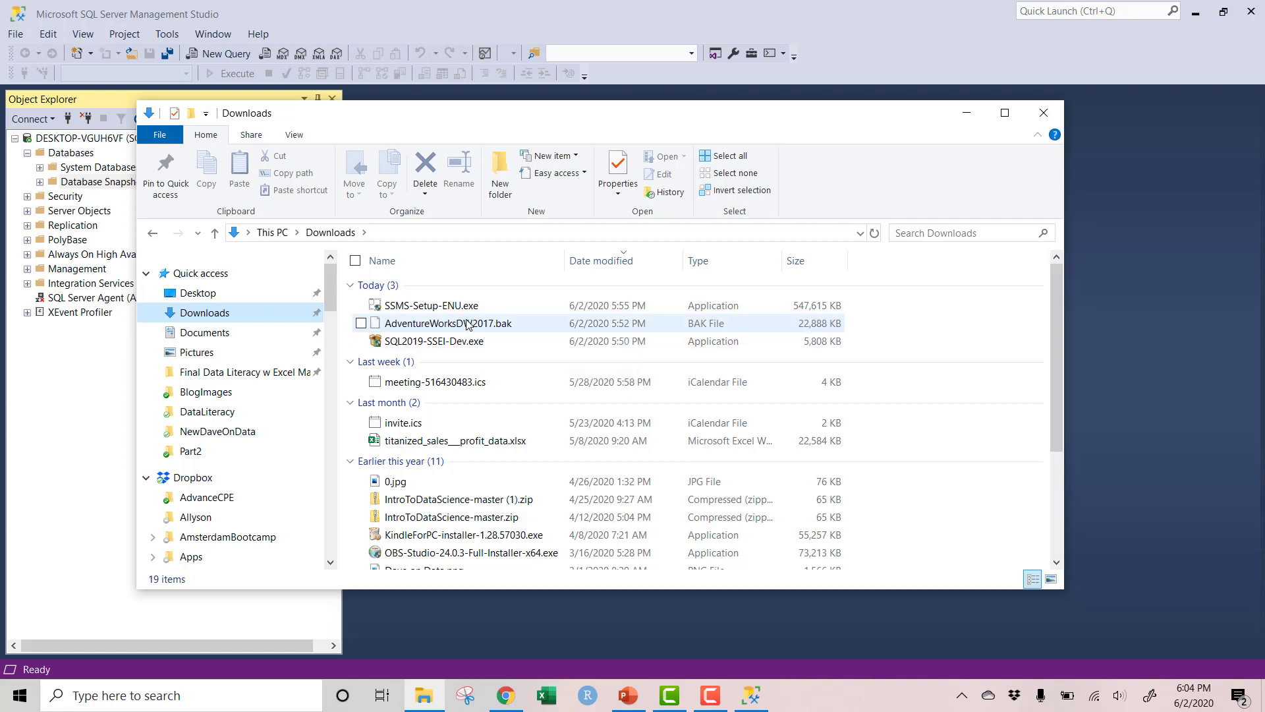
right_click(468, 324)
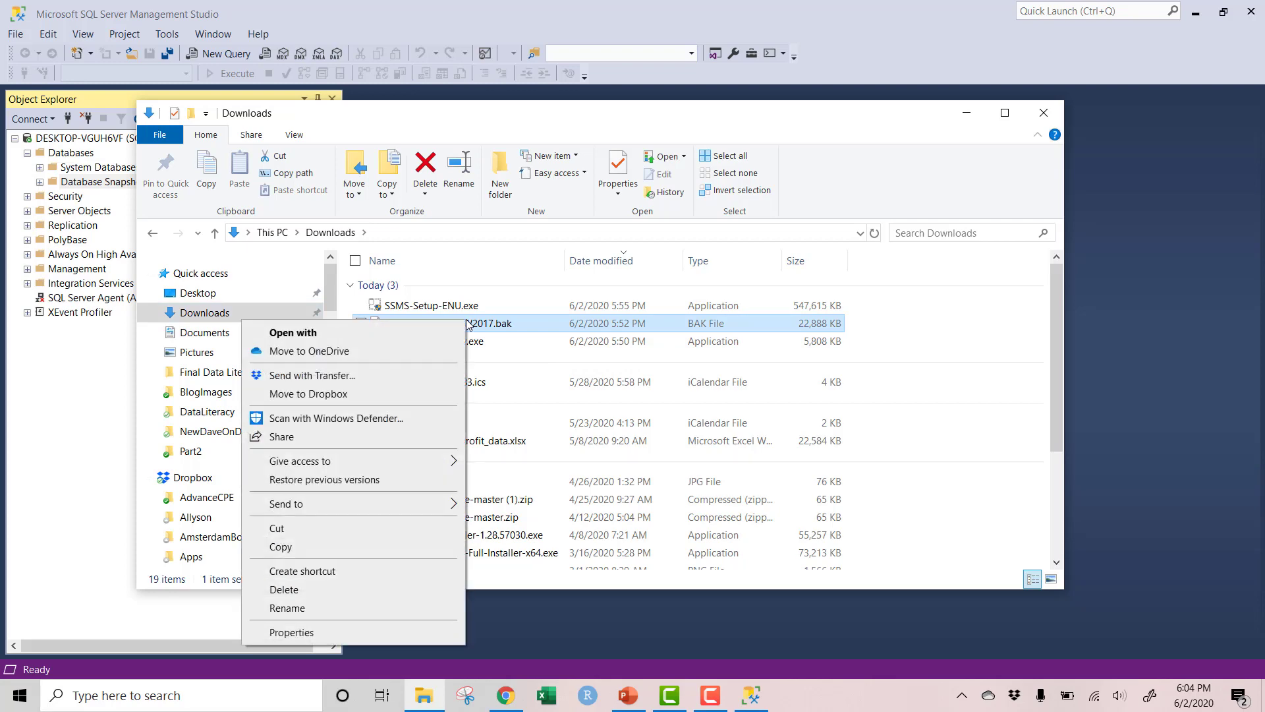
click(300, 532)
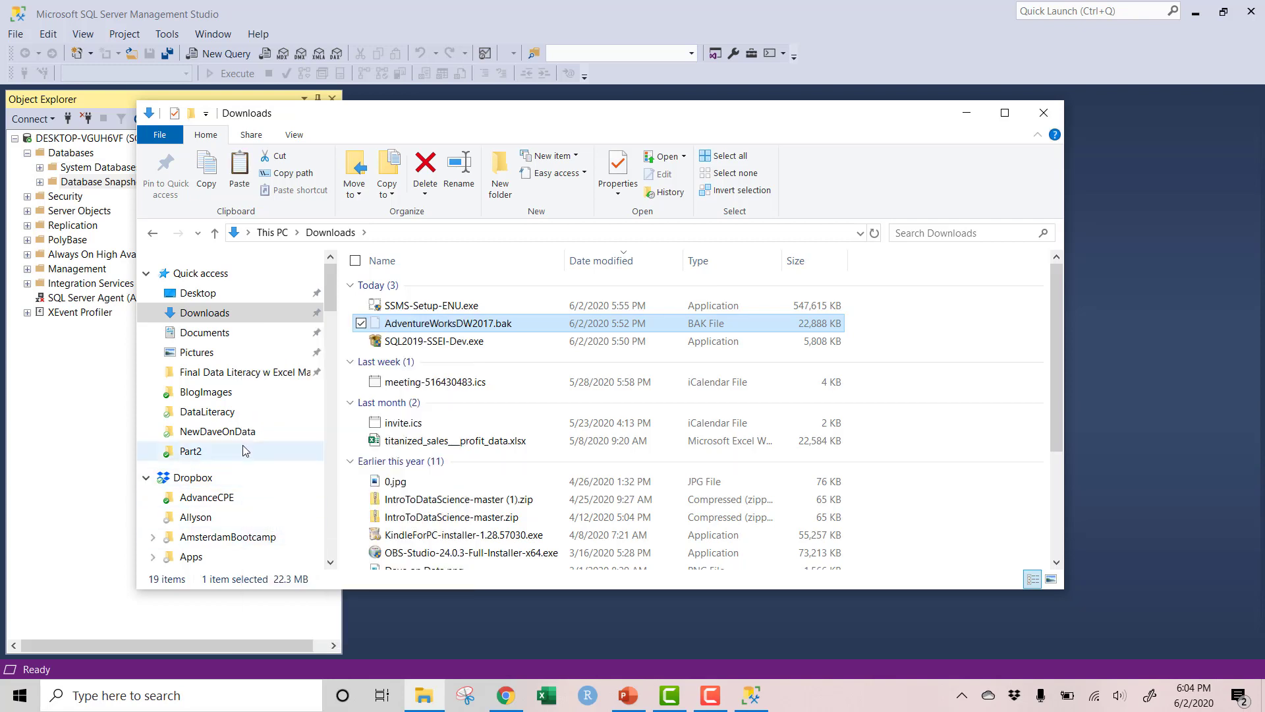
scroll(245, 451, down, 2)
scroll(245, 449, down, 1)
click(147, 306)
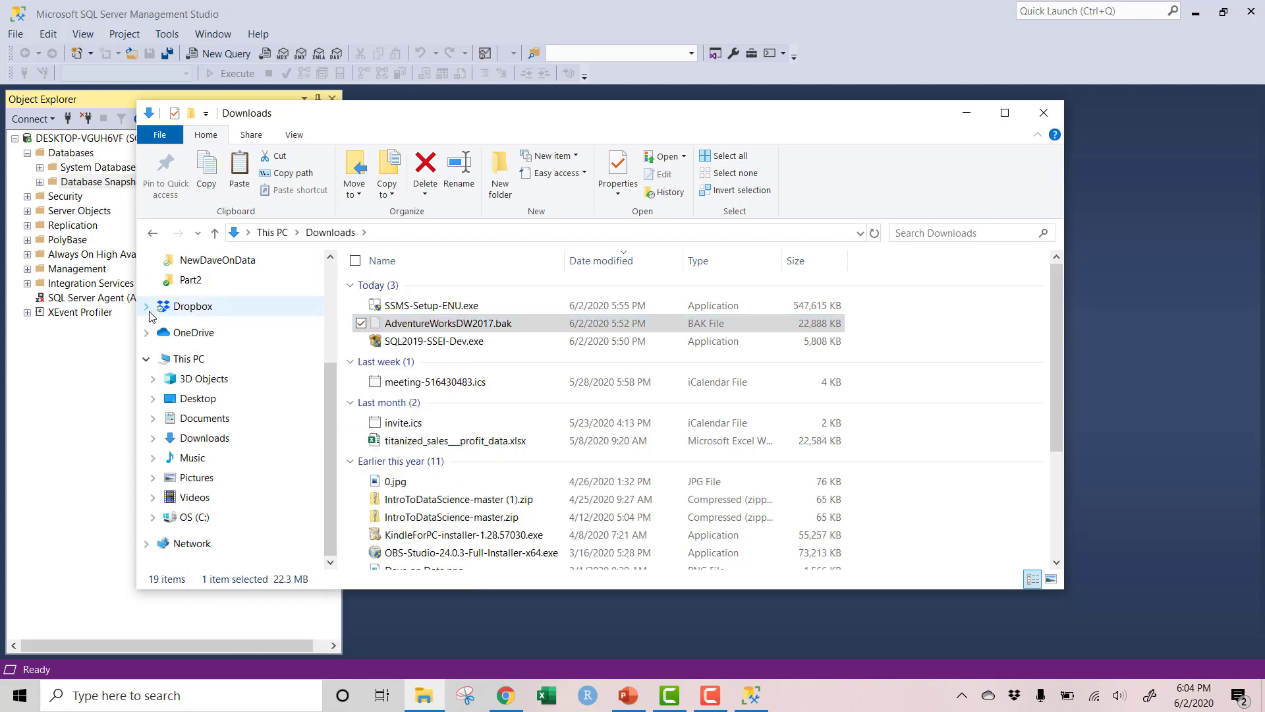
click(198, 518)
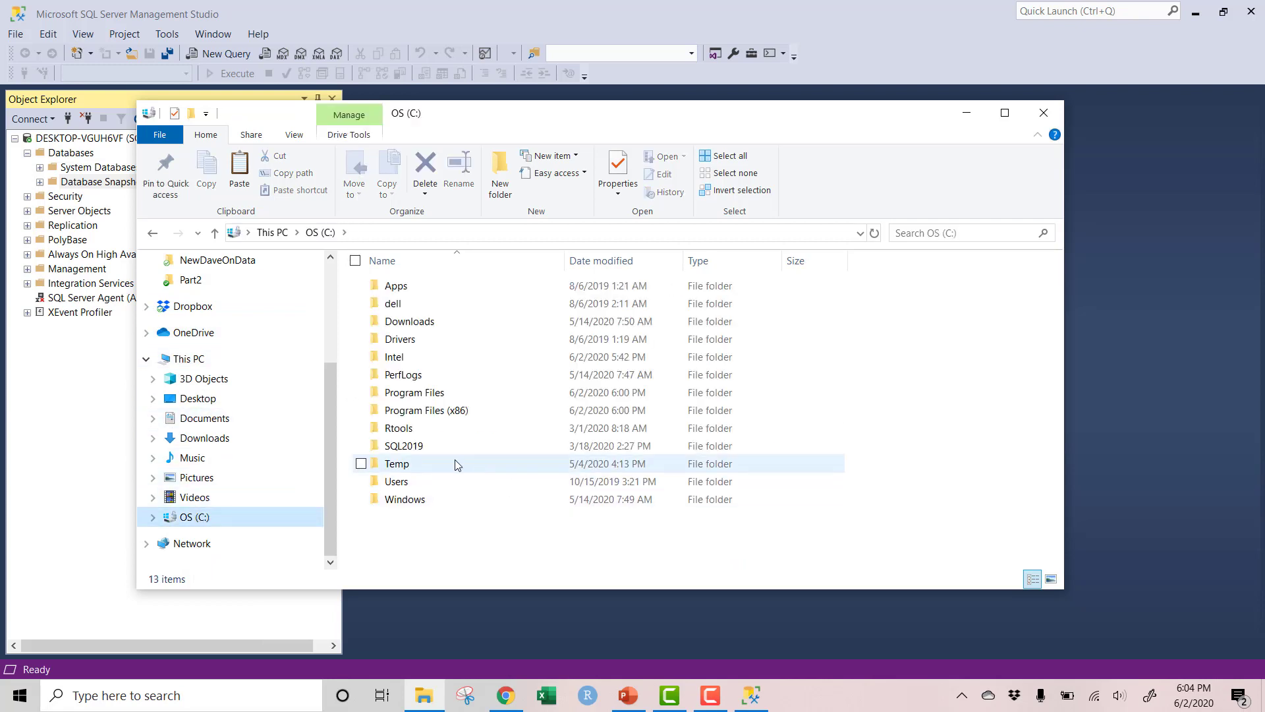
double_click(409, 465)
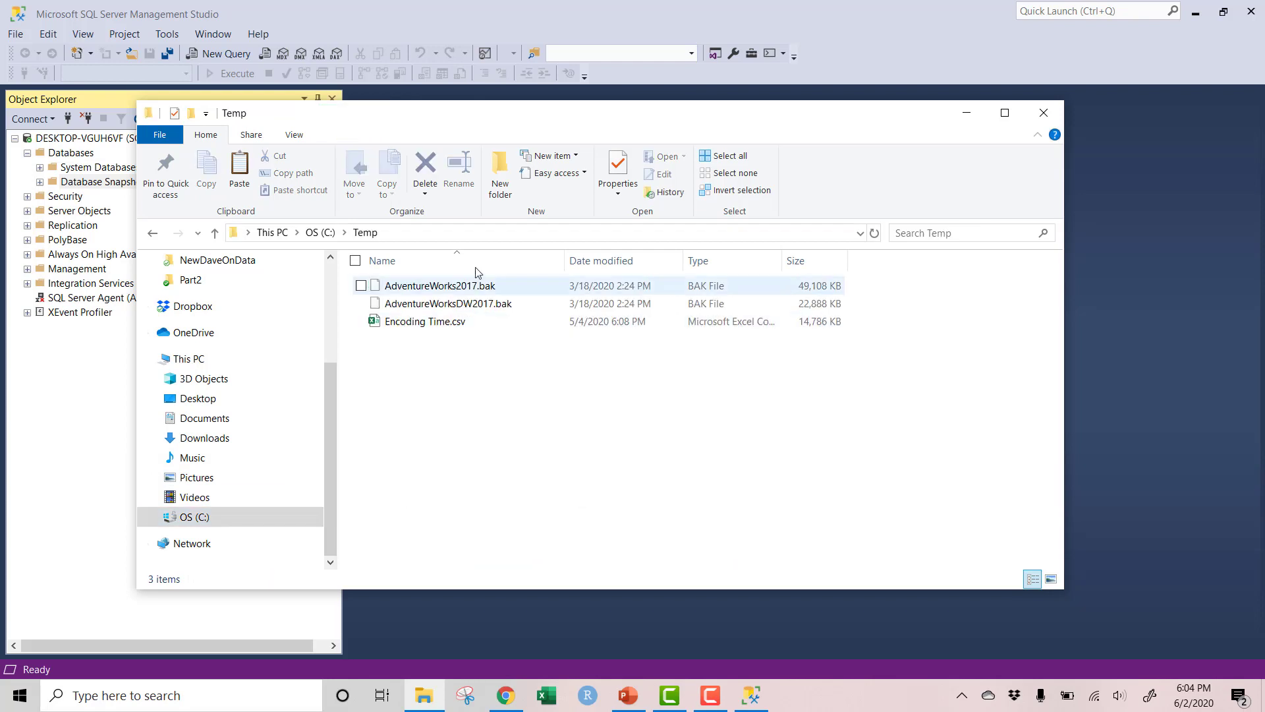
right_click(459, 378)
click(359, 493)
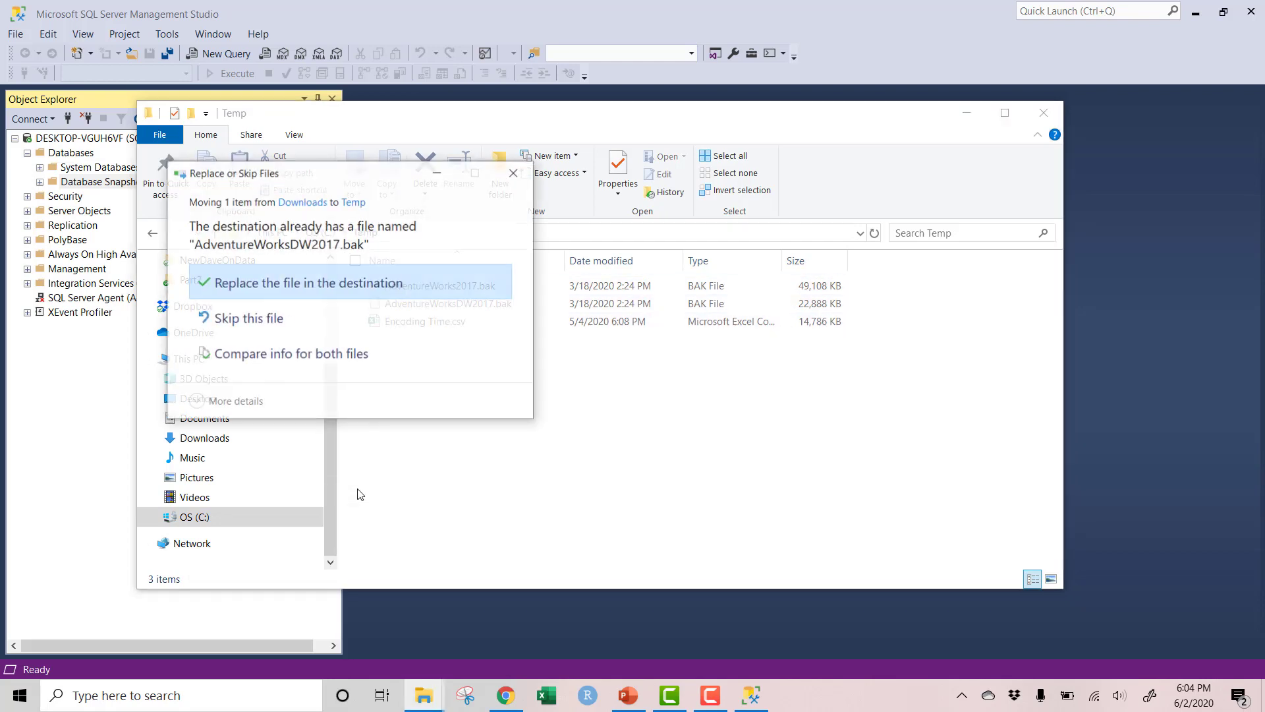
click(327, 284)
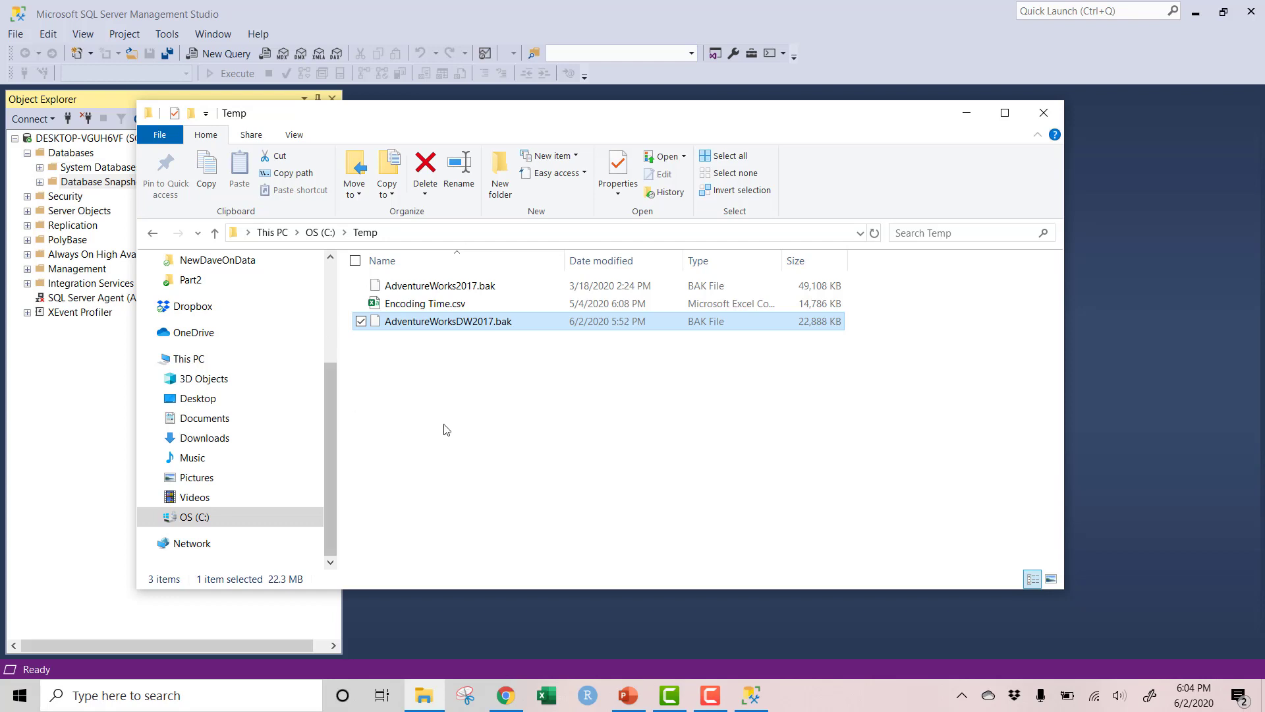
click(533, 380)
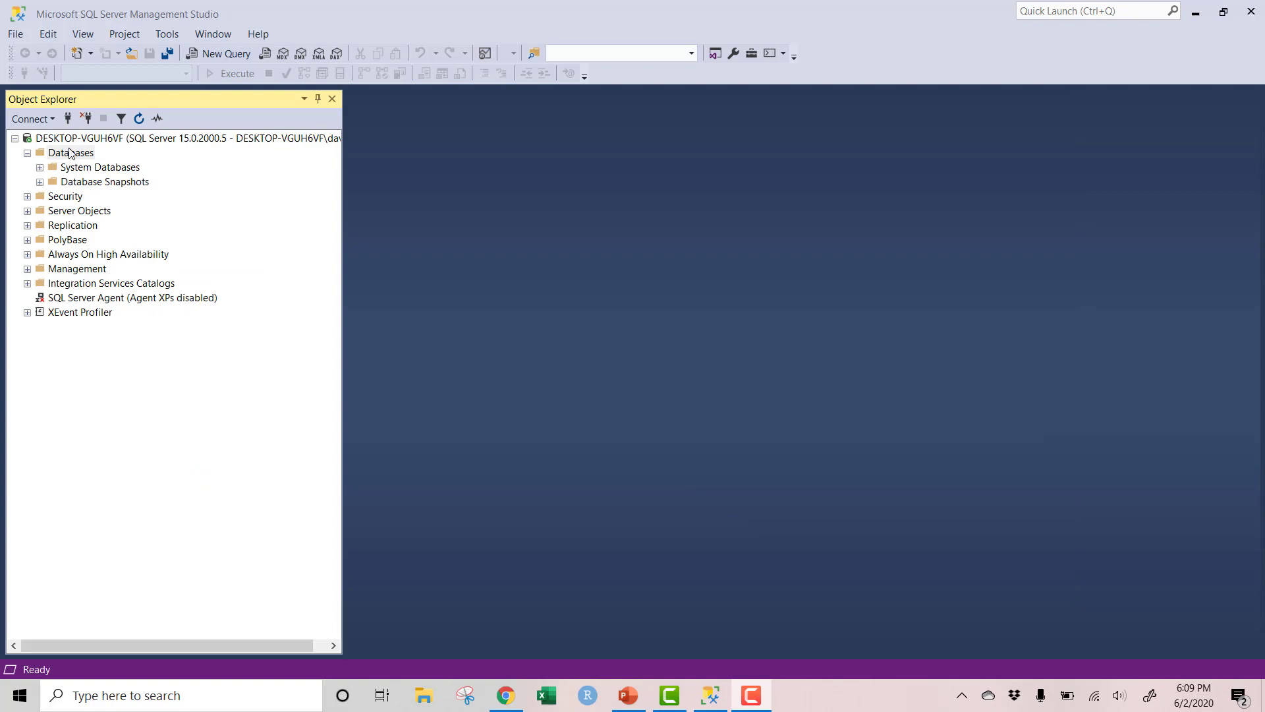
Begin a database restore on the server's Databases folder, with a device as source and File as the backup media type.
click(71, 152)
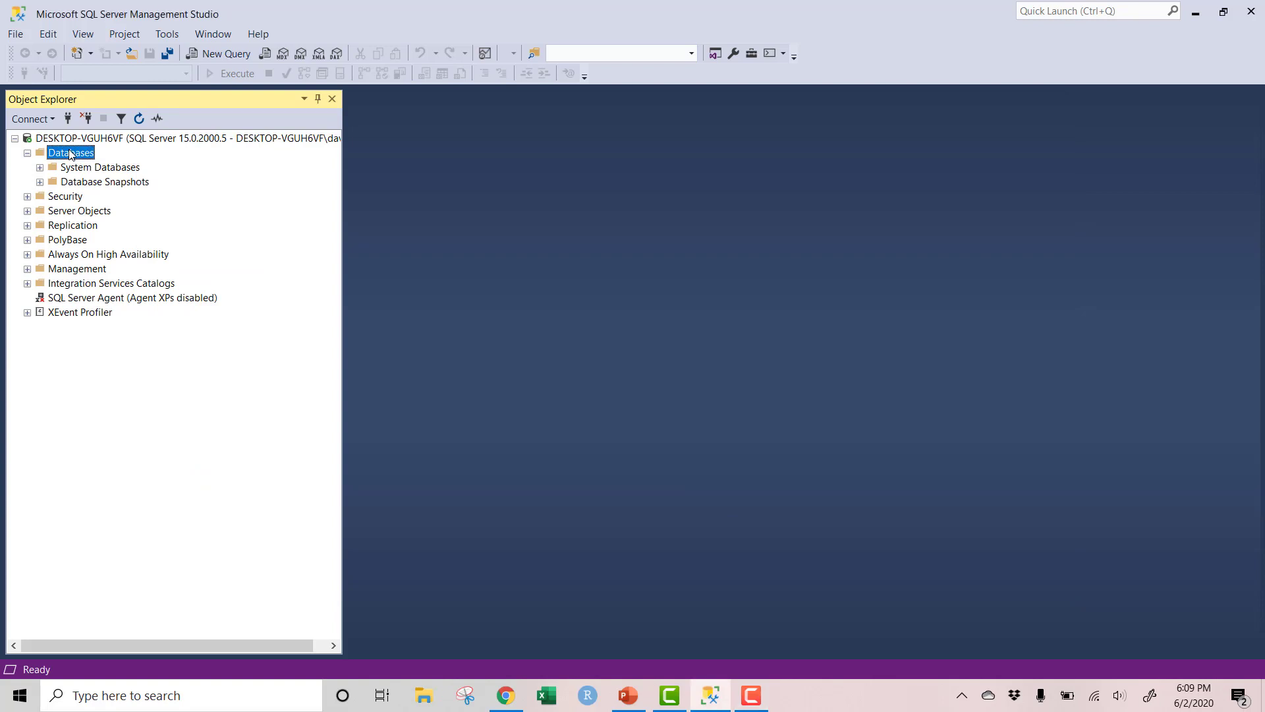
right_click(70, 154)
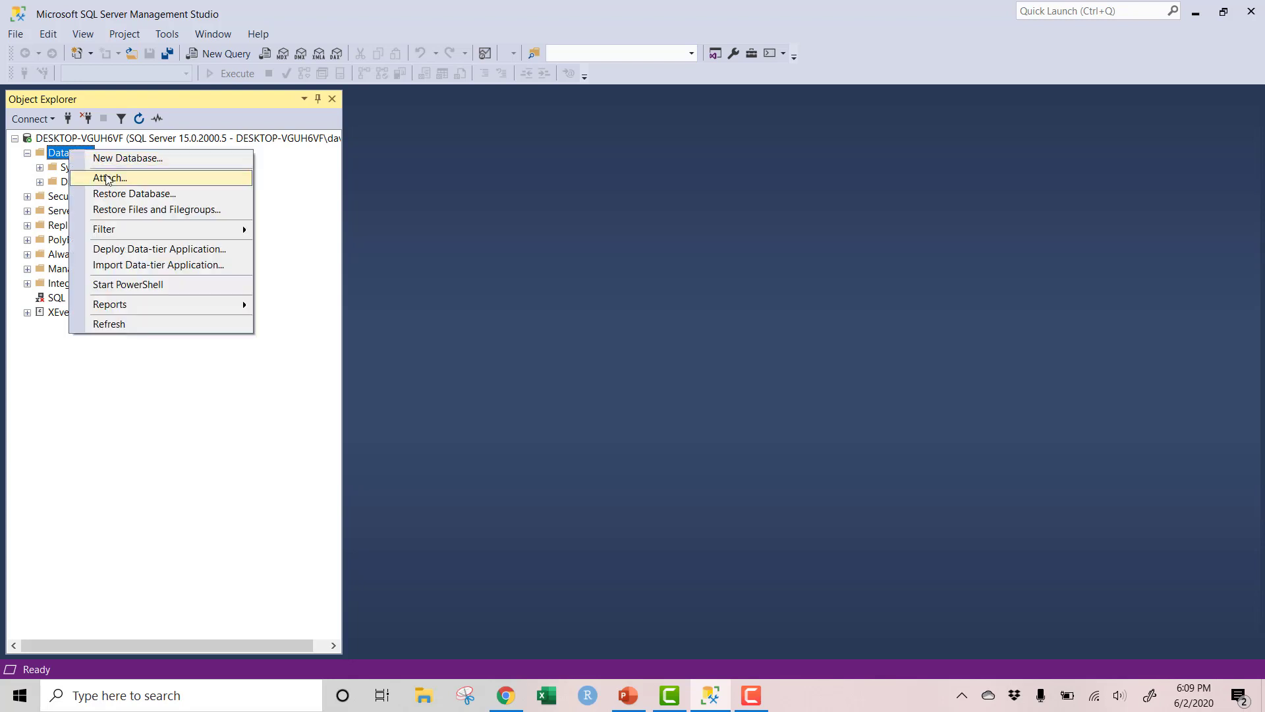
click(214, 194)
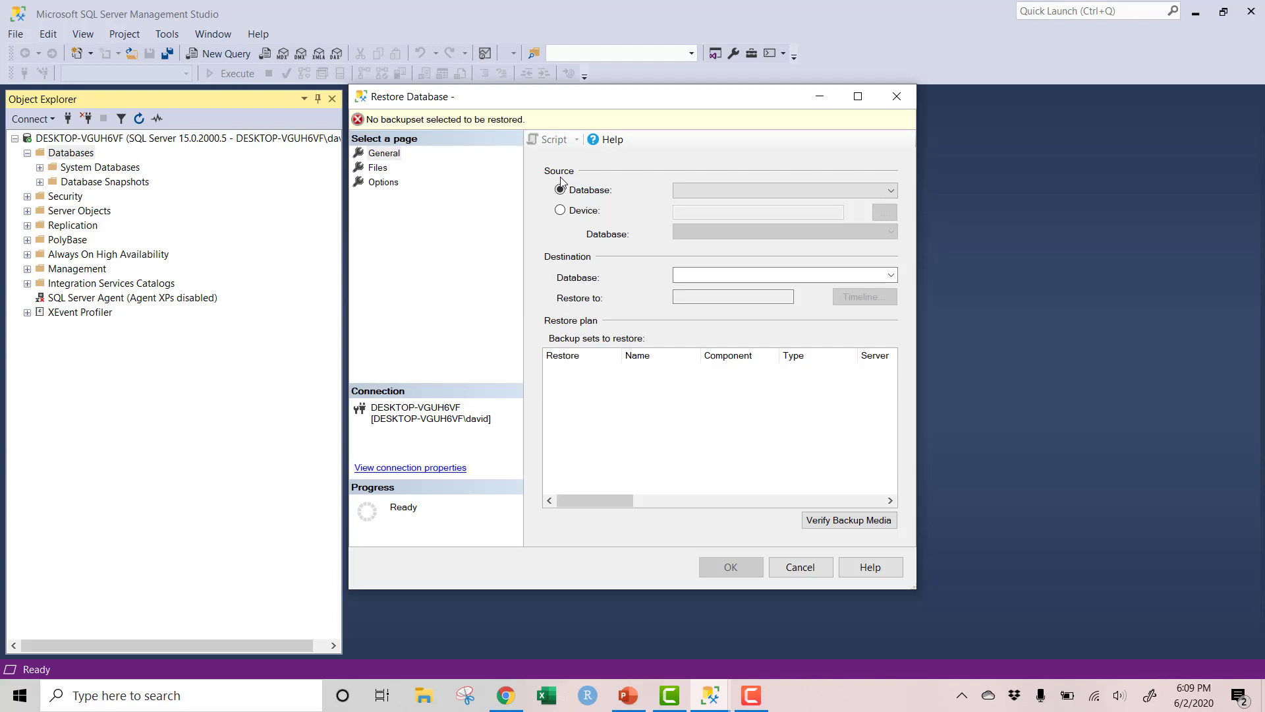
click(560, 210)
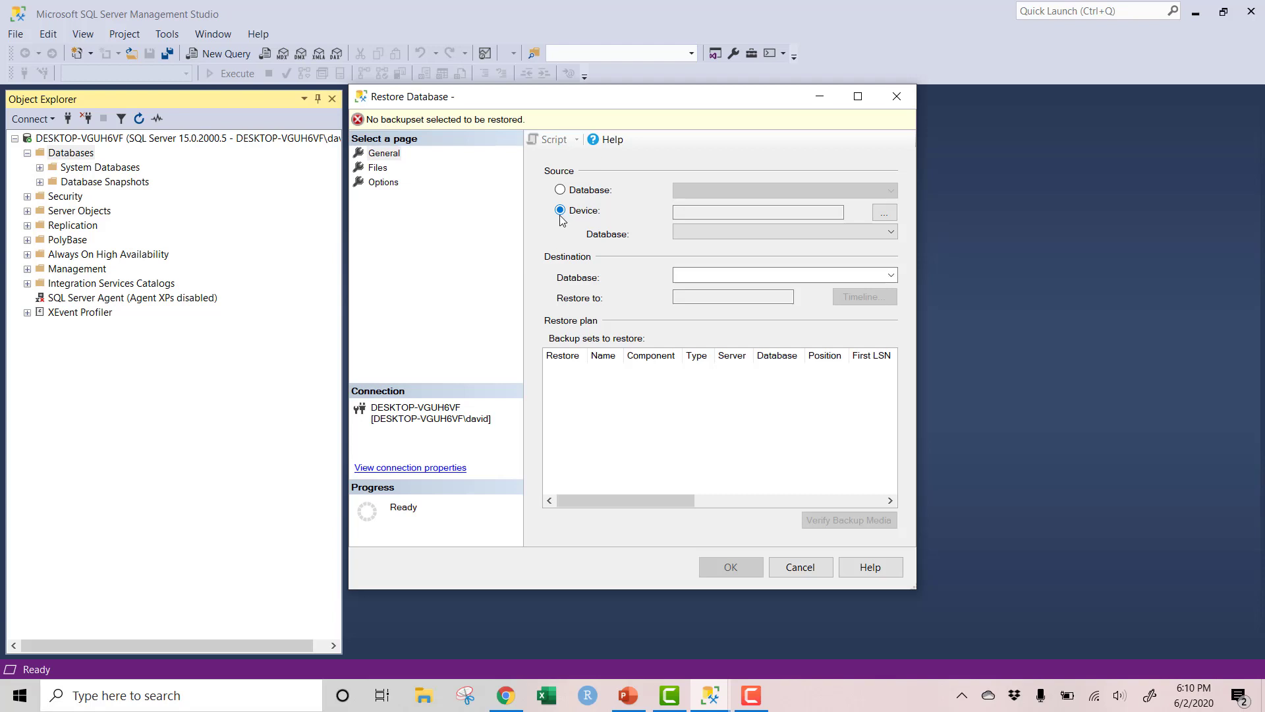
click(885, 213)
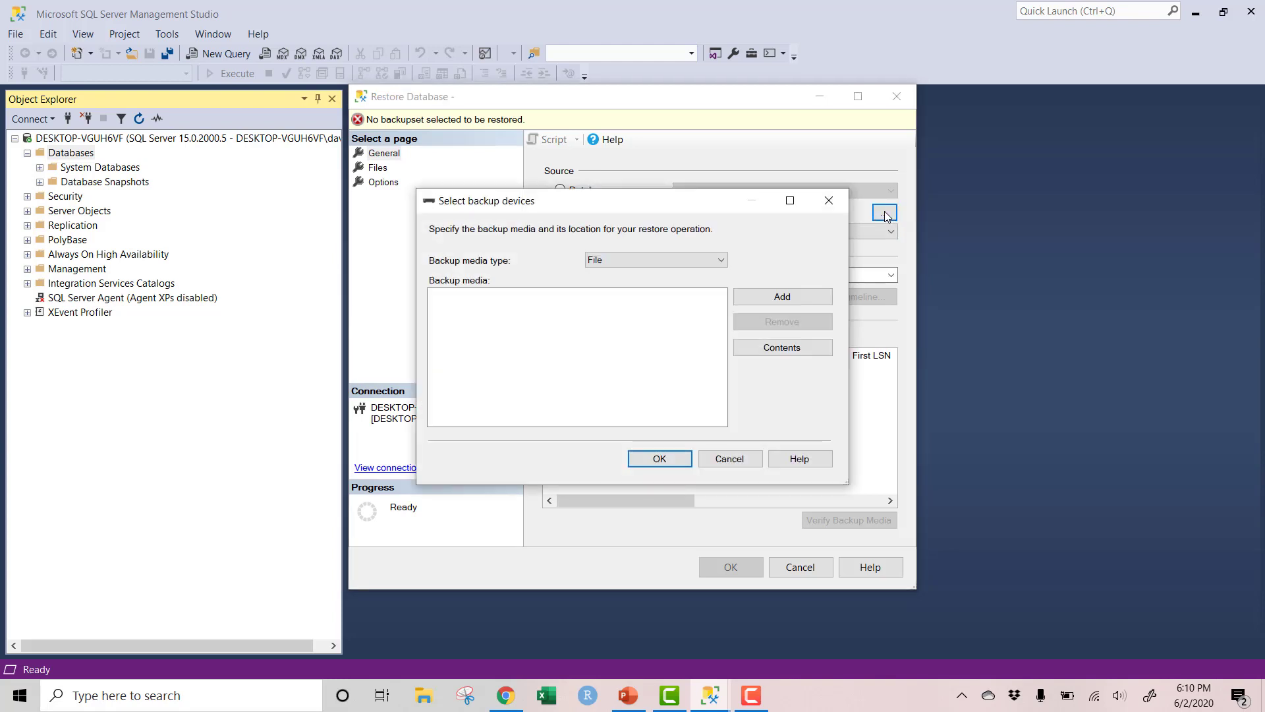
click(641, 259)
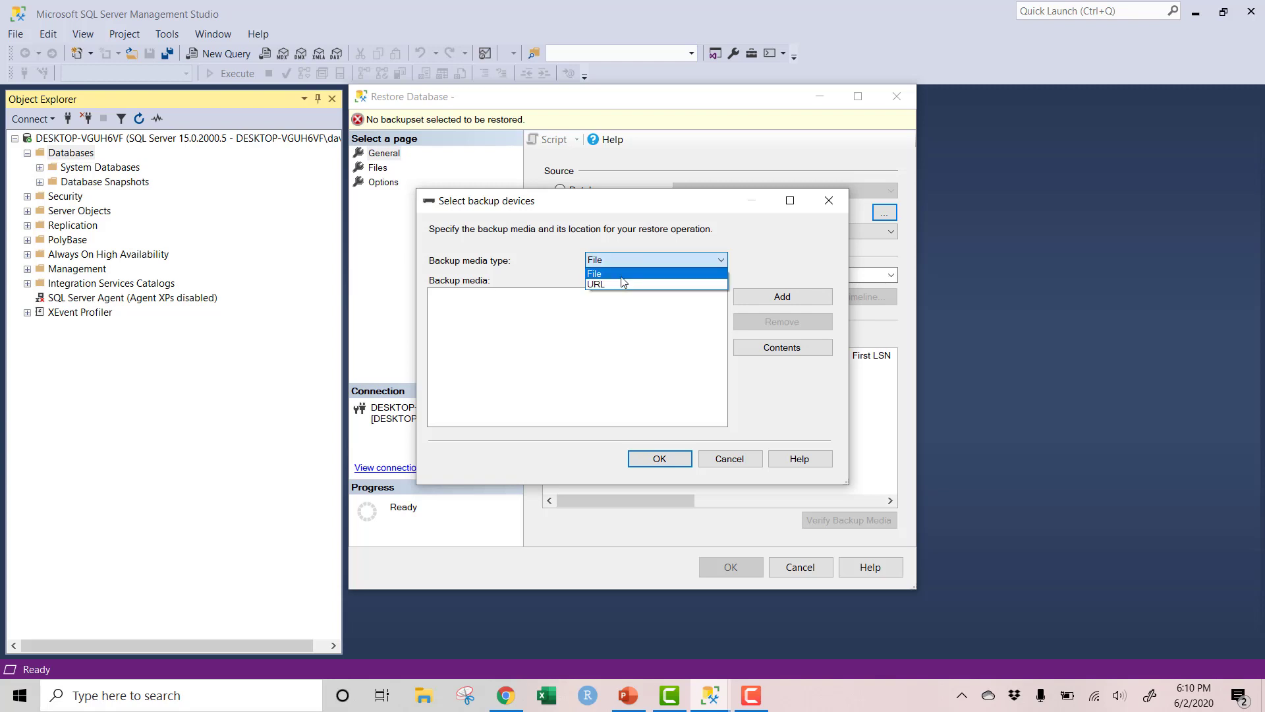
click(629, 273)
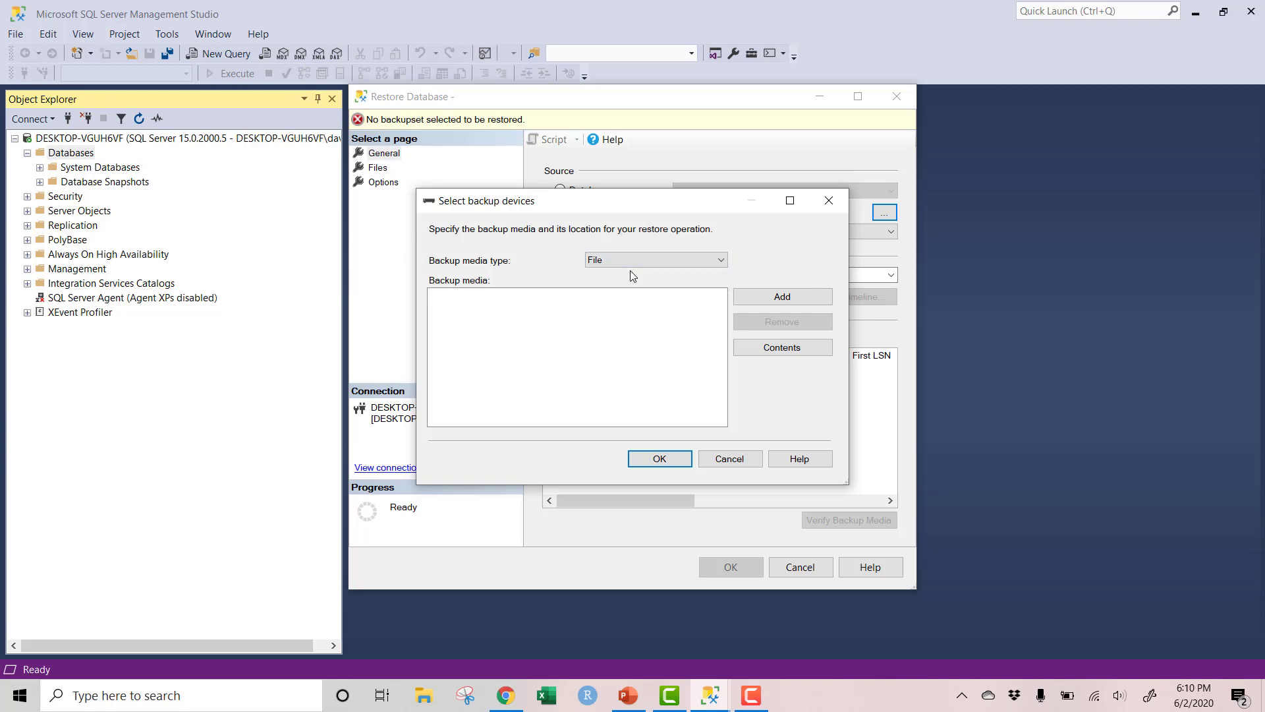
Add AdventureWorksDW2017.bak from C:\Temp as the backup media and restore the AdventureWorksDW2017 database from it.
click(812, 301)
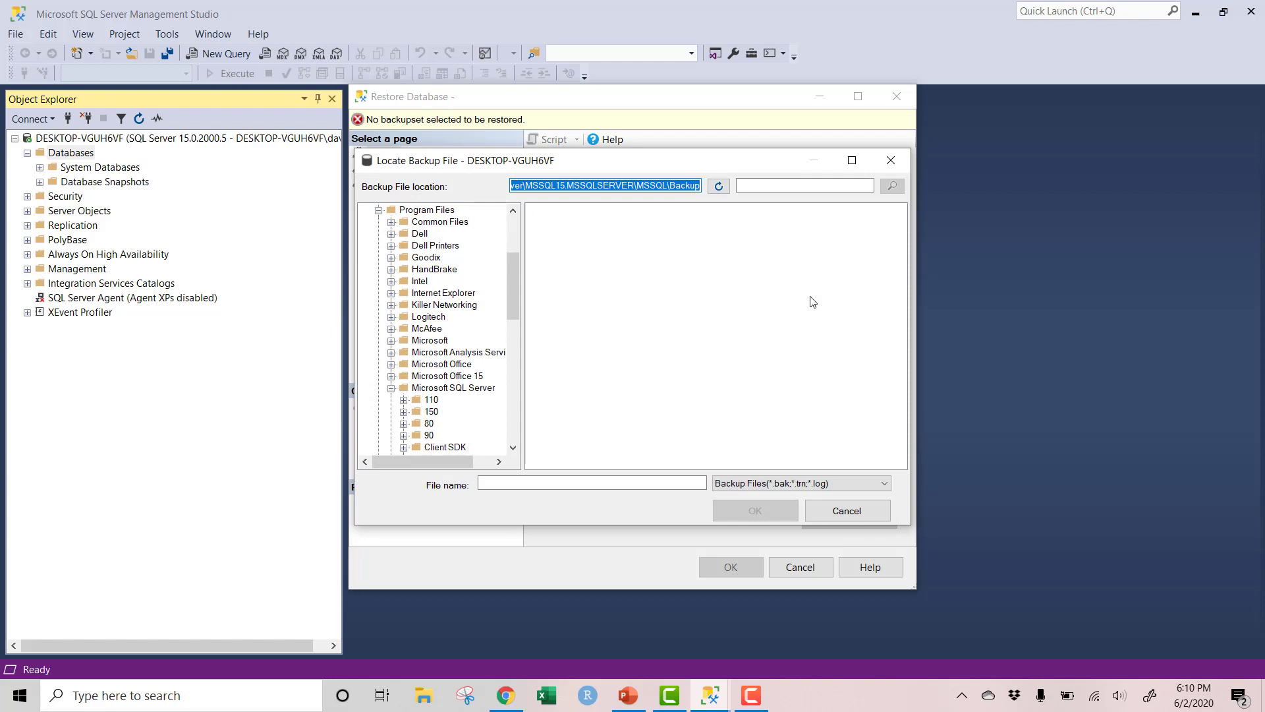
drag(511, 266, 502, 228)
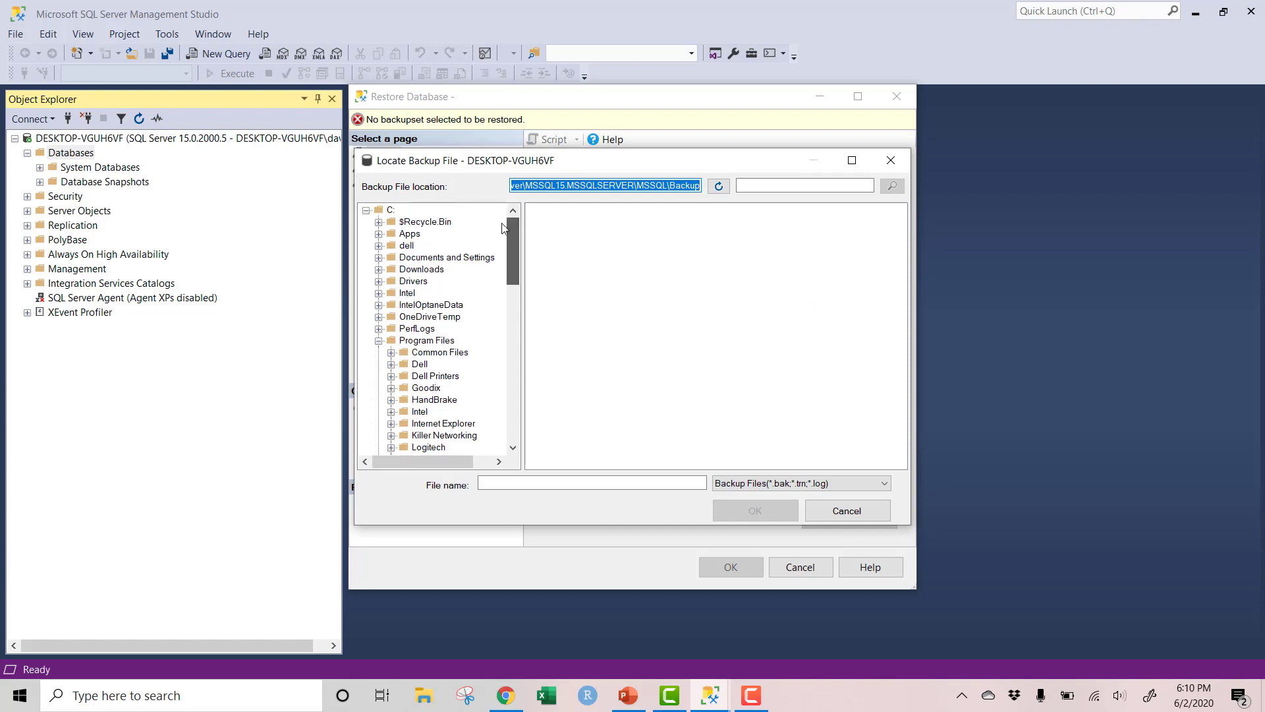
click(379, 339)
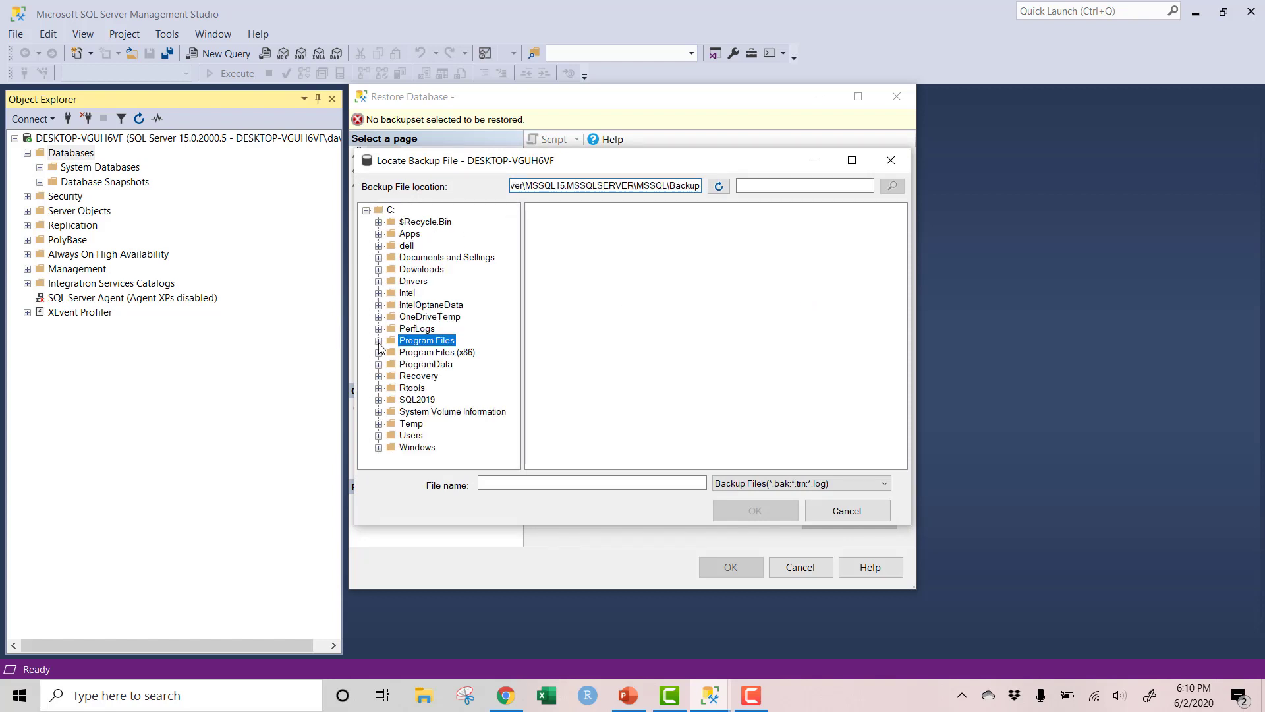
click(412, 424)
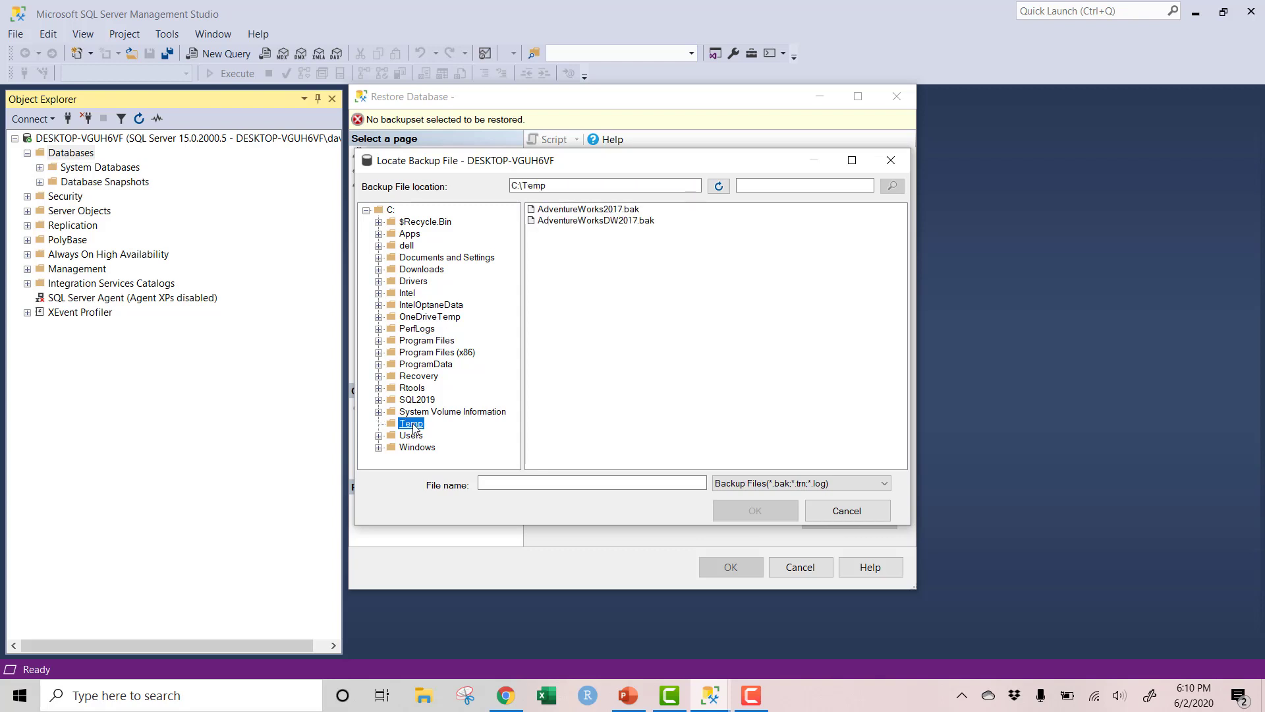
click(618, 221)
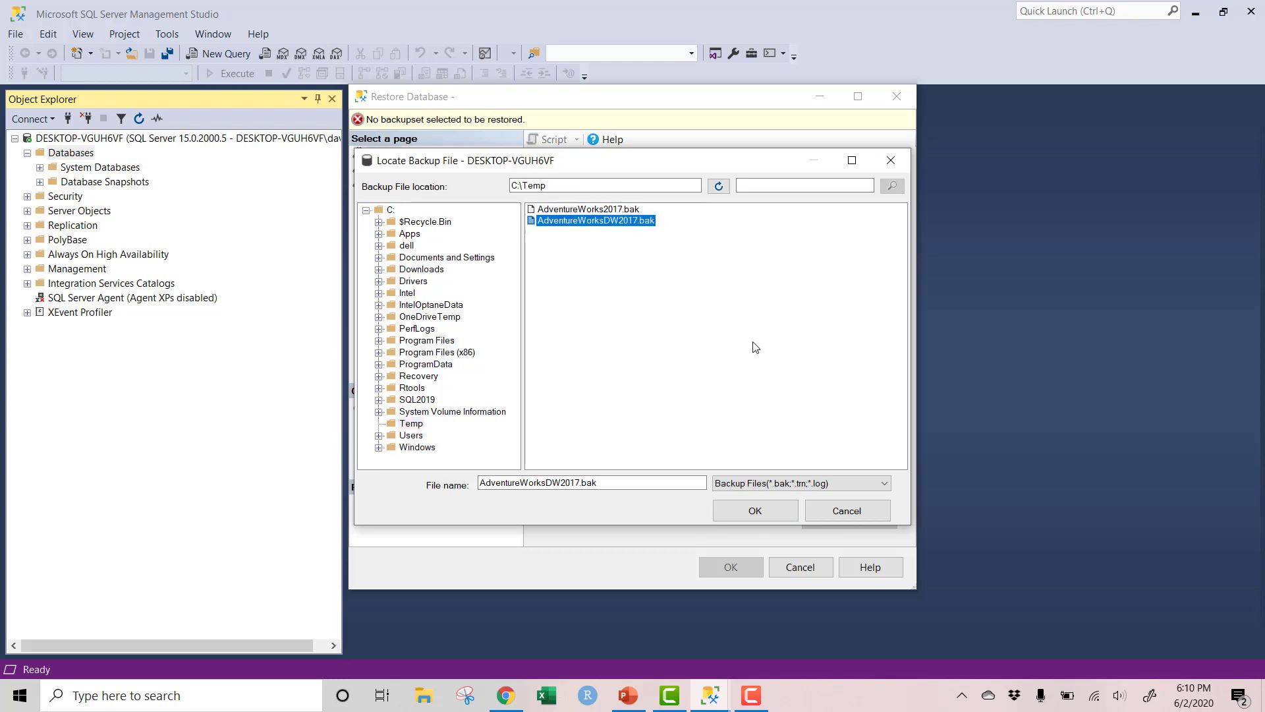
click(755, 511)
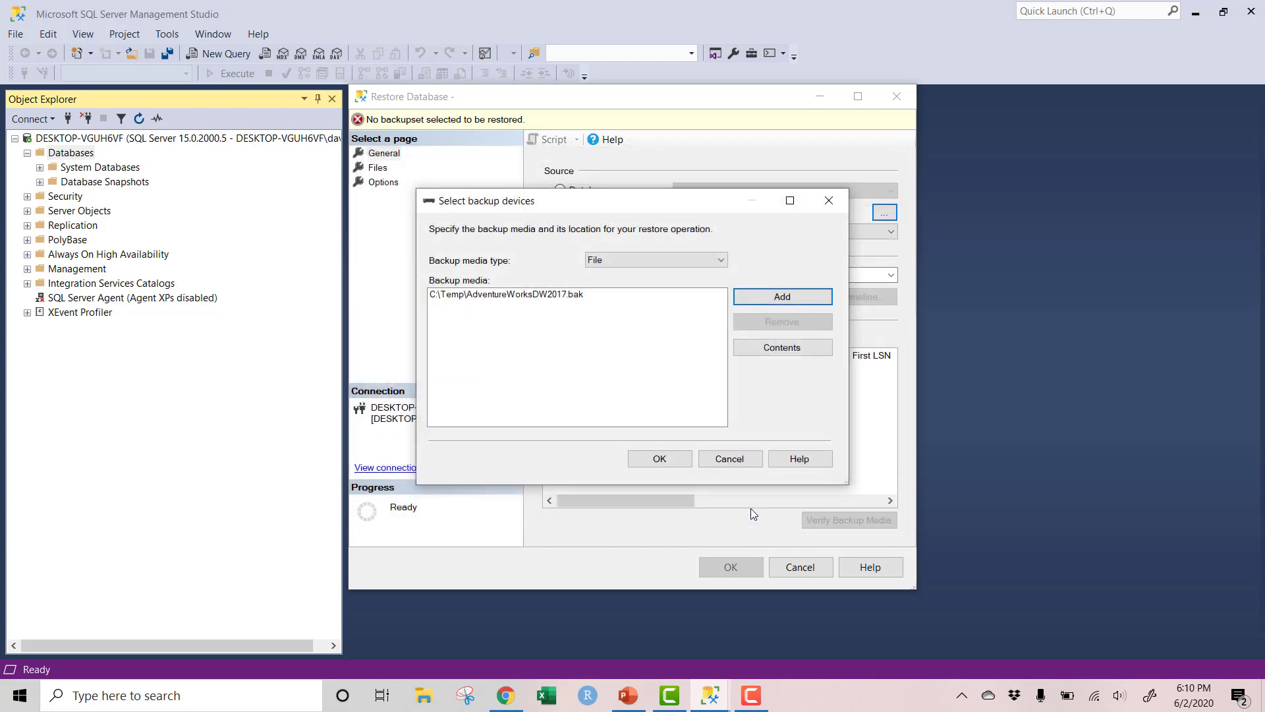
click(652, 461)
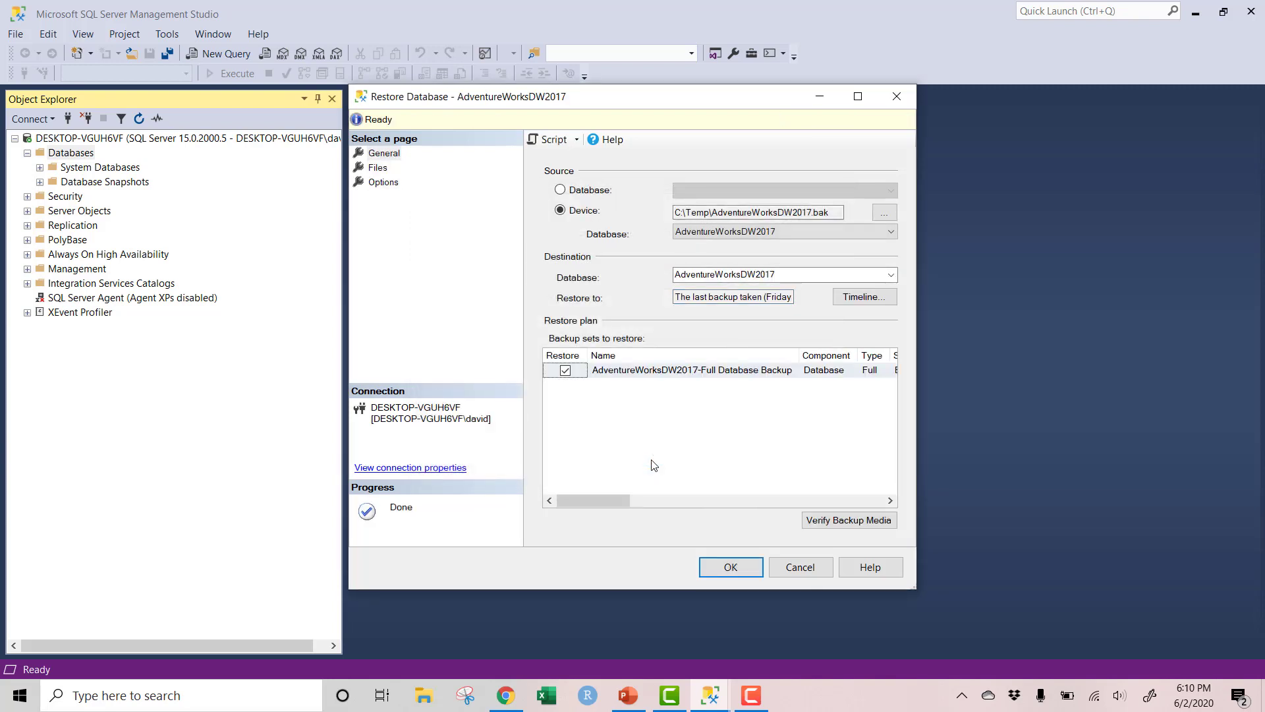
click(730, 569)
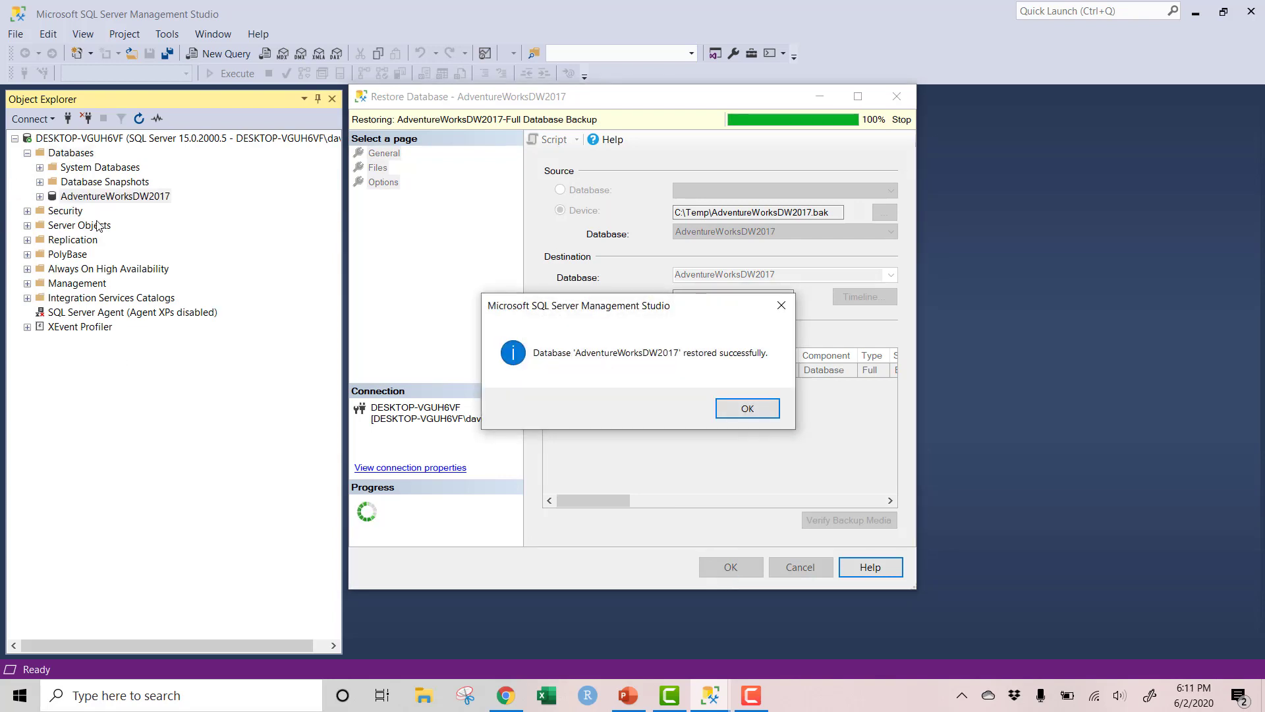
click(726, 415)
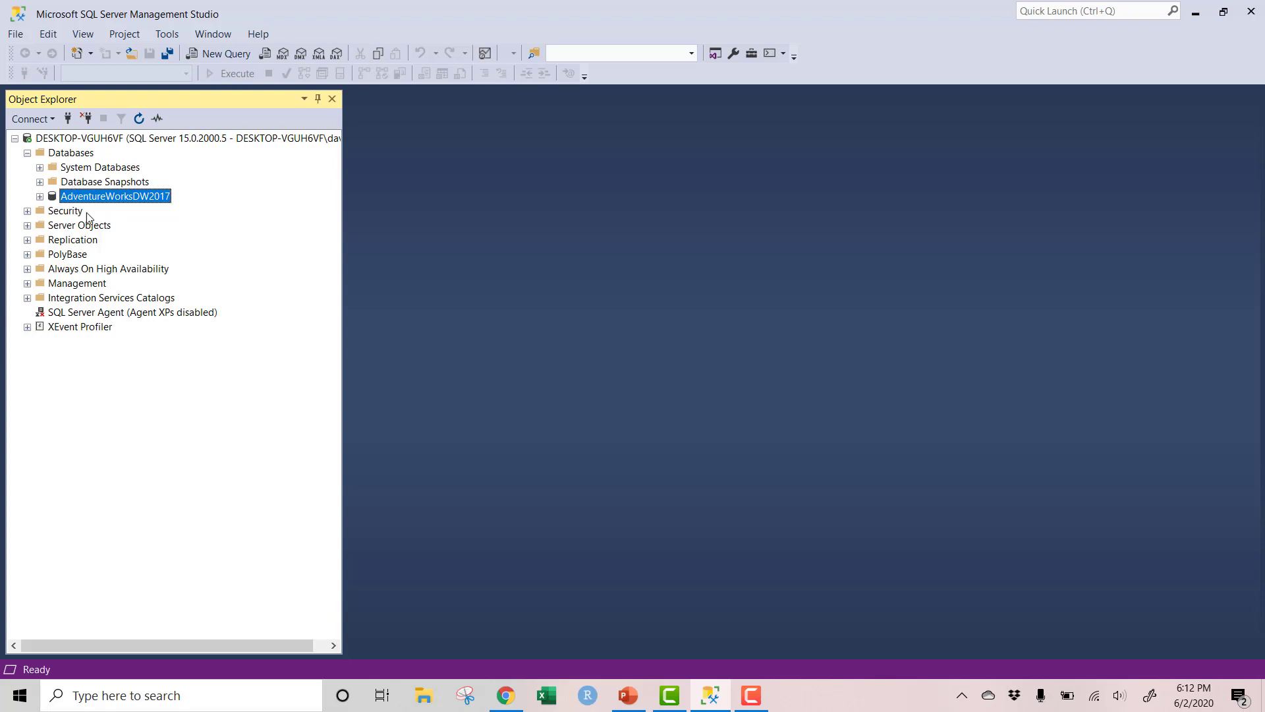
Browse the tables of the AdventureWorksDW2017 database and examine the columns of dbo.FactCallCenter.
click(40, 197)
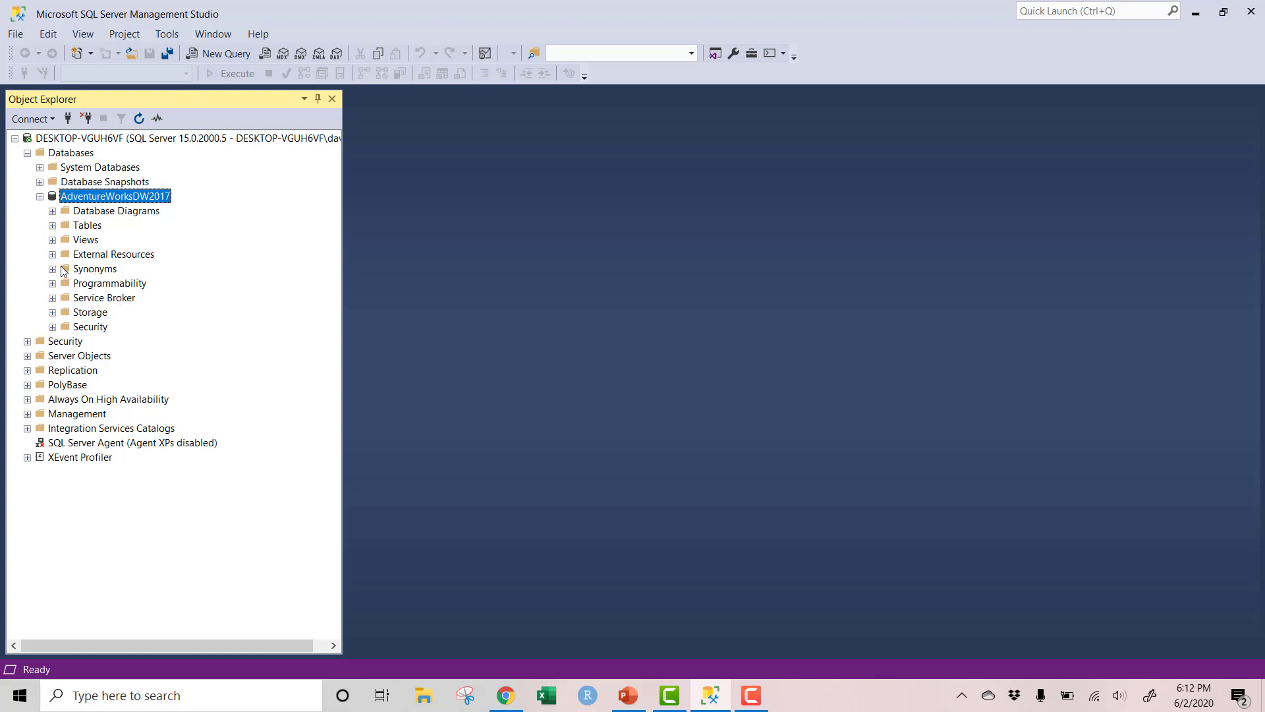
click(52, 226)
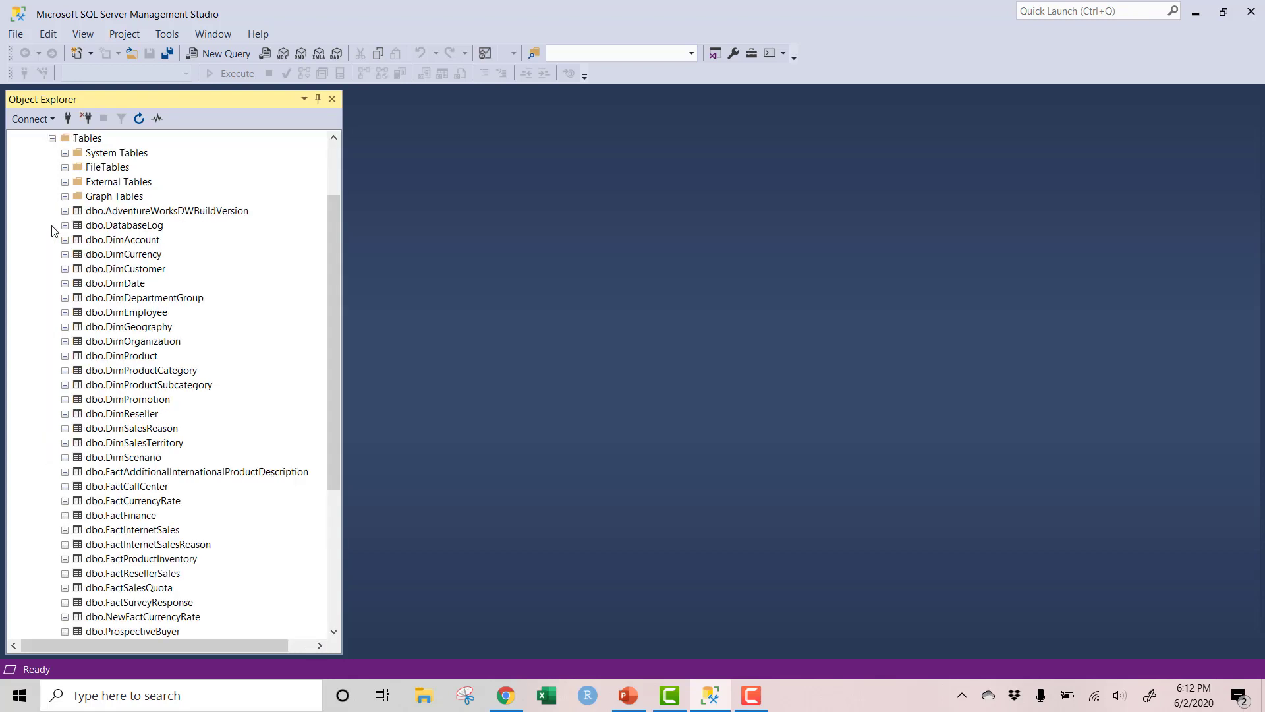
scroll(99, 261, down, 2)
scroll(99, 261, up, 1)
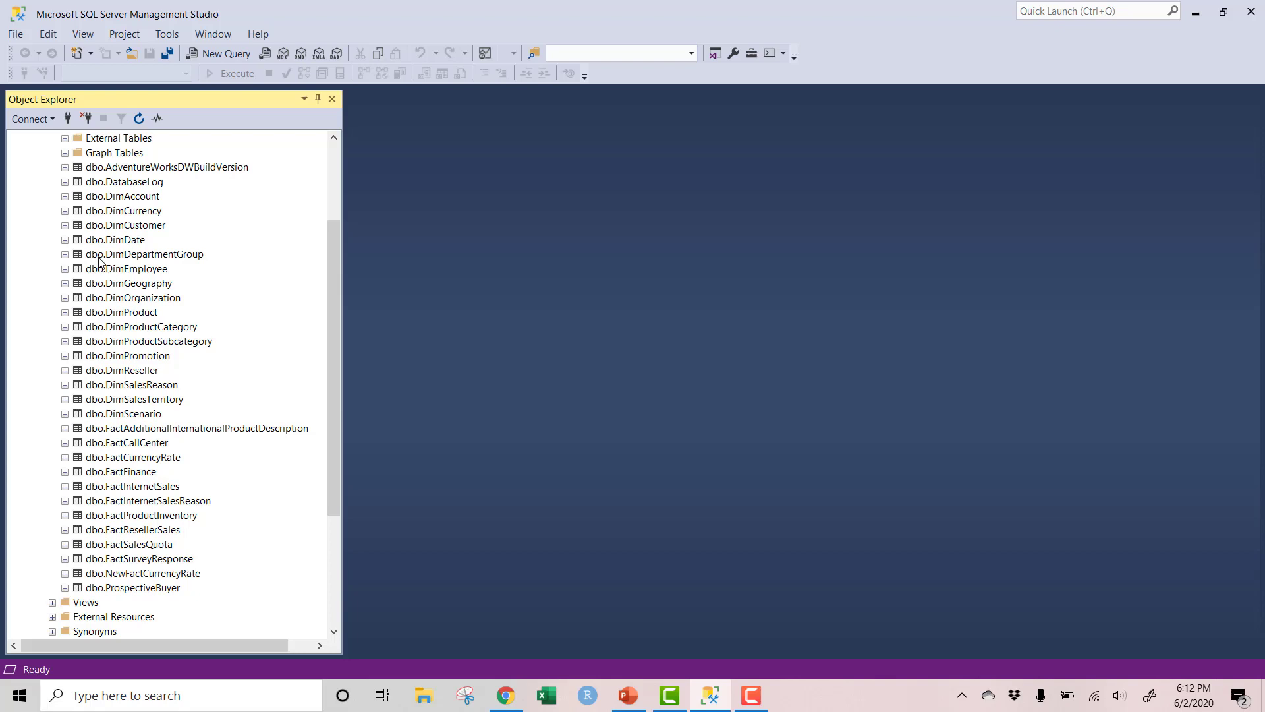
click(65, 443)
click(77, 457)
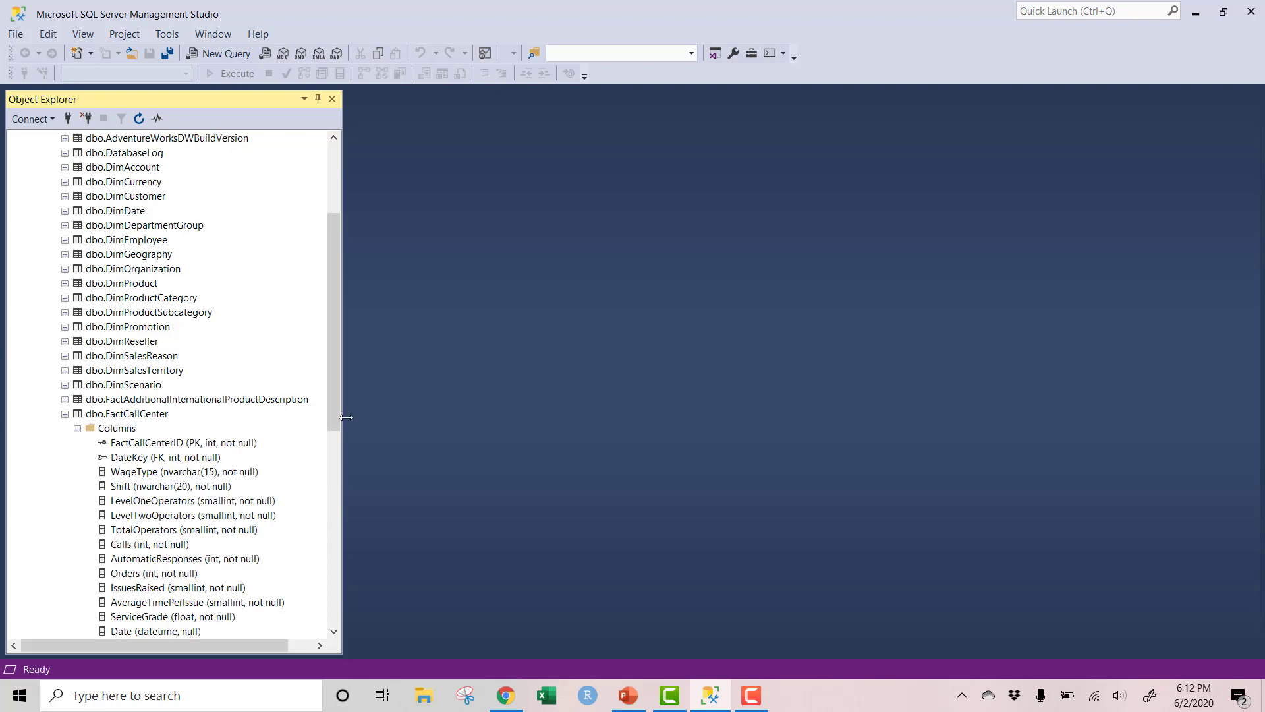
drag(332, 357, 331, 411)
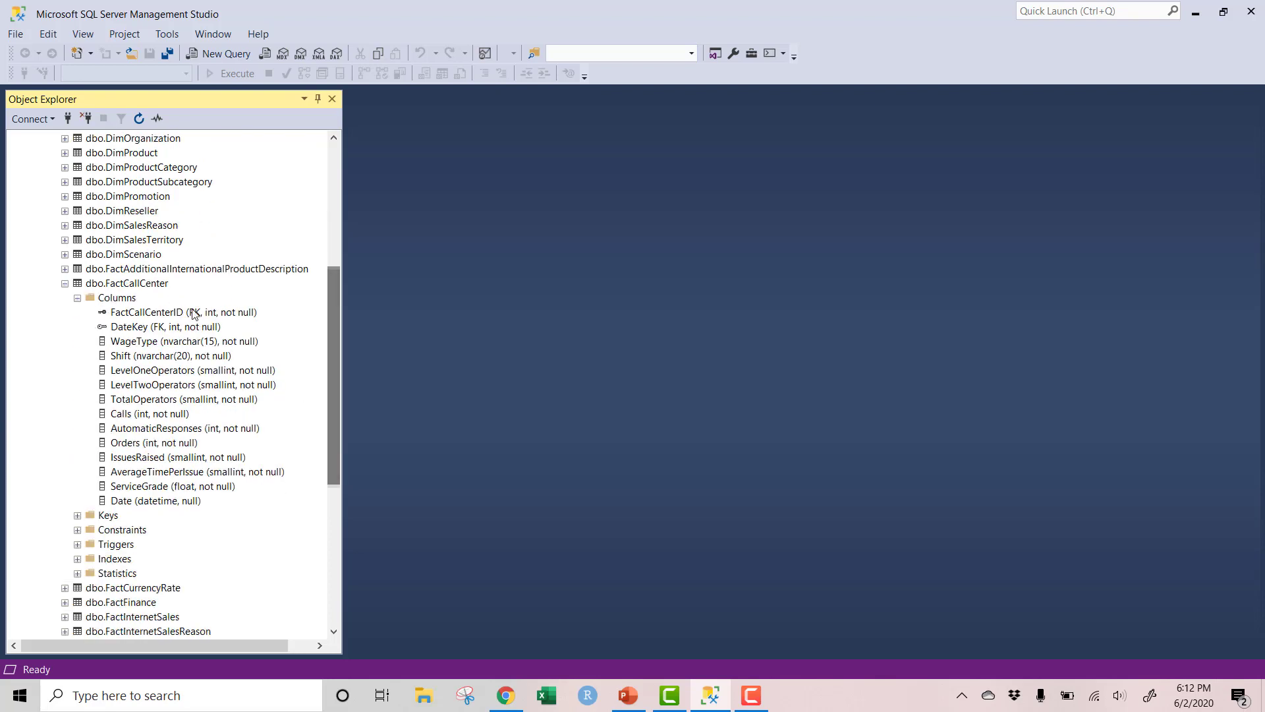
Retrieve the top 1000 rows of dbo.FactCallCenter and enlarge the results grid by shrinking the query editor and Object Explorer.
click(165, 285)
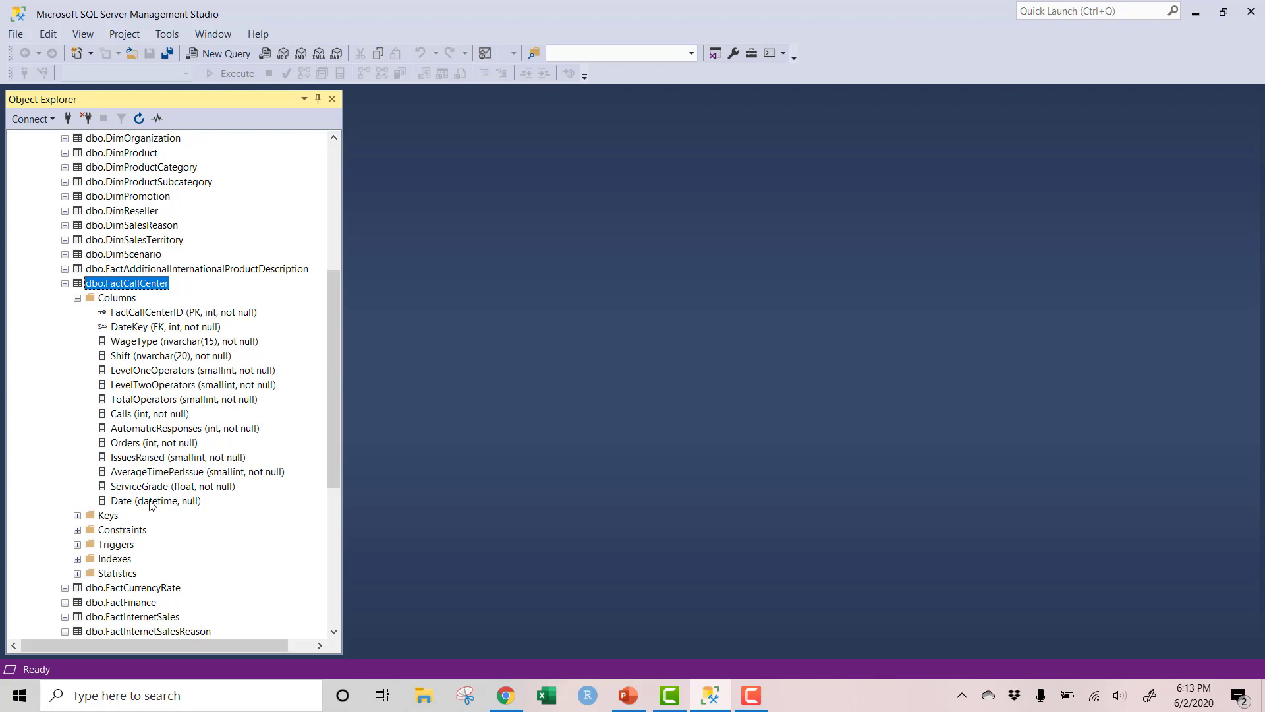
right_click(146, 288)
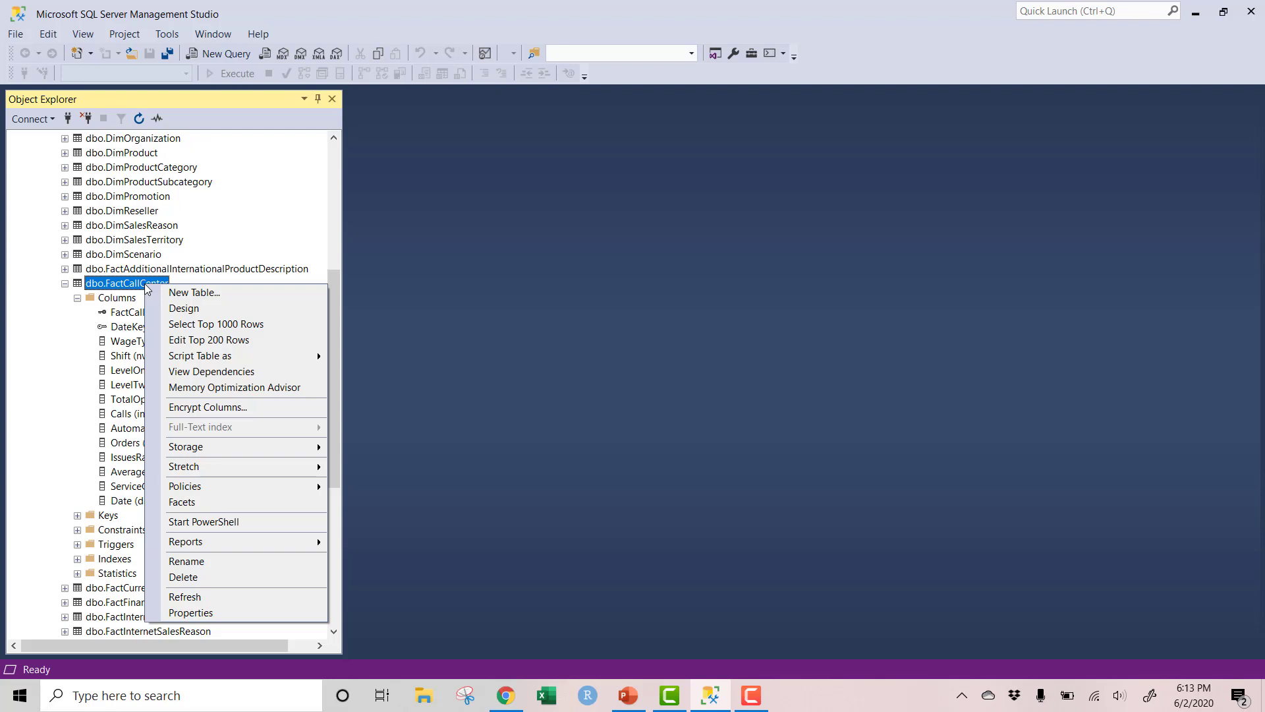
click(282, 329)
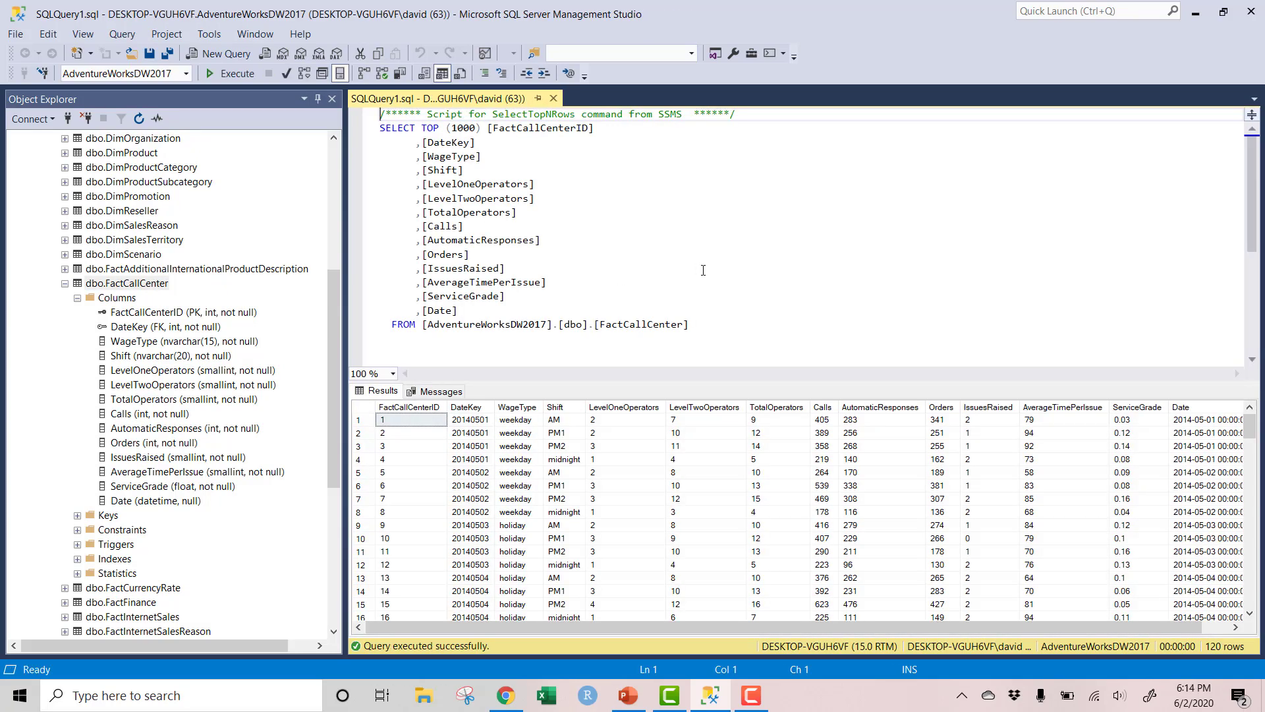
drag(704, 324, 377, 111)
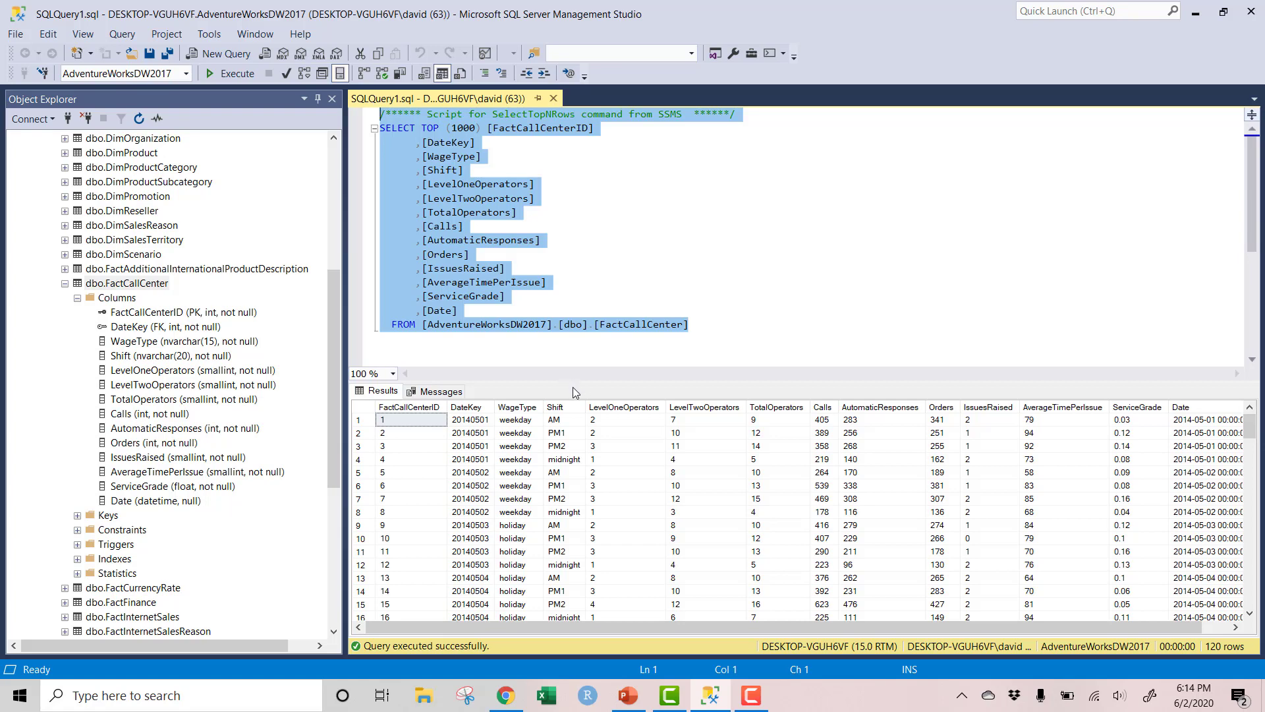
drag(572, 382, 560, 244)
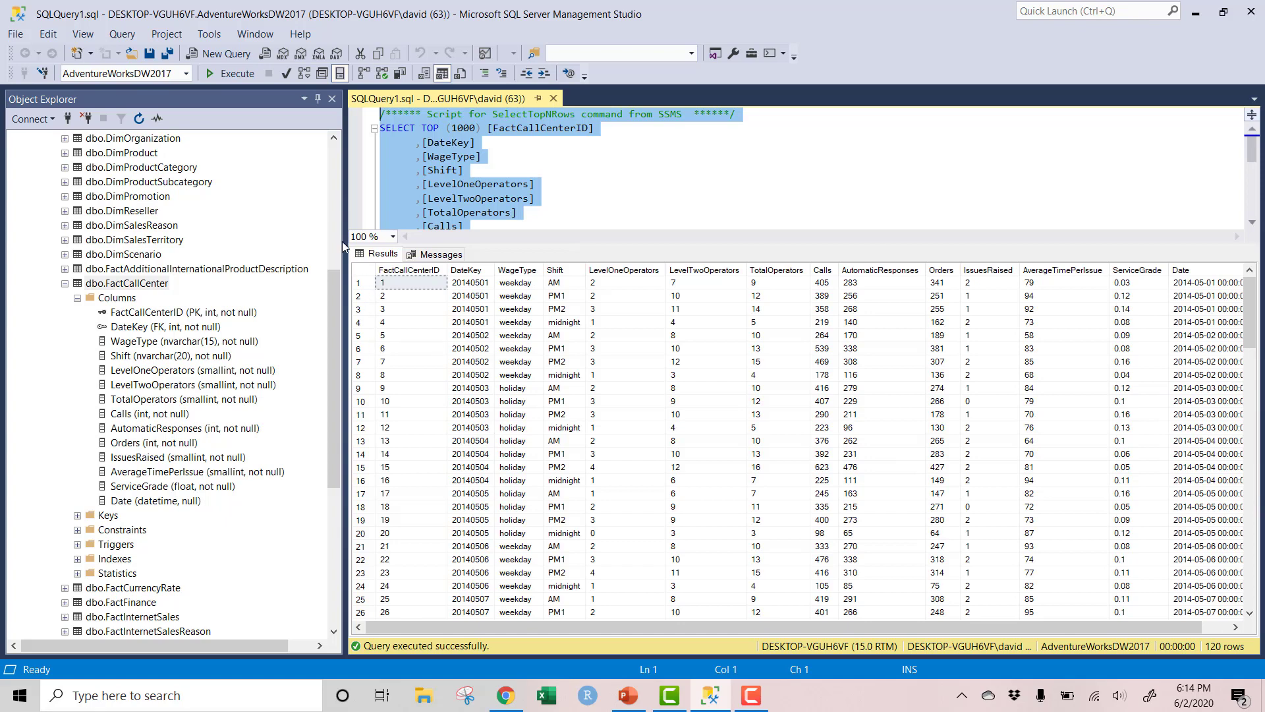
drag(342, 240, 115, 240)
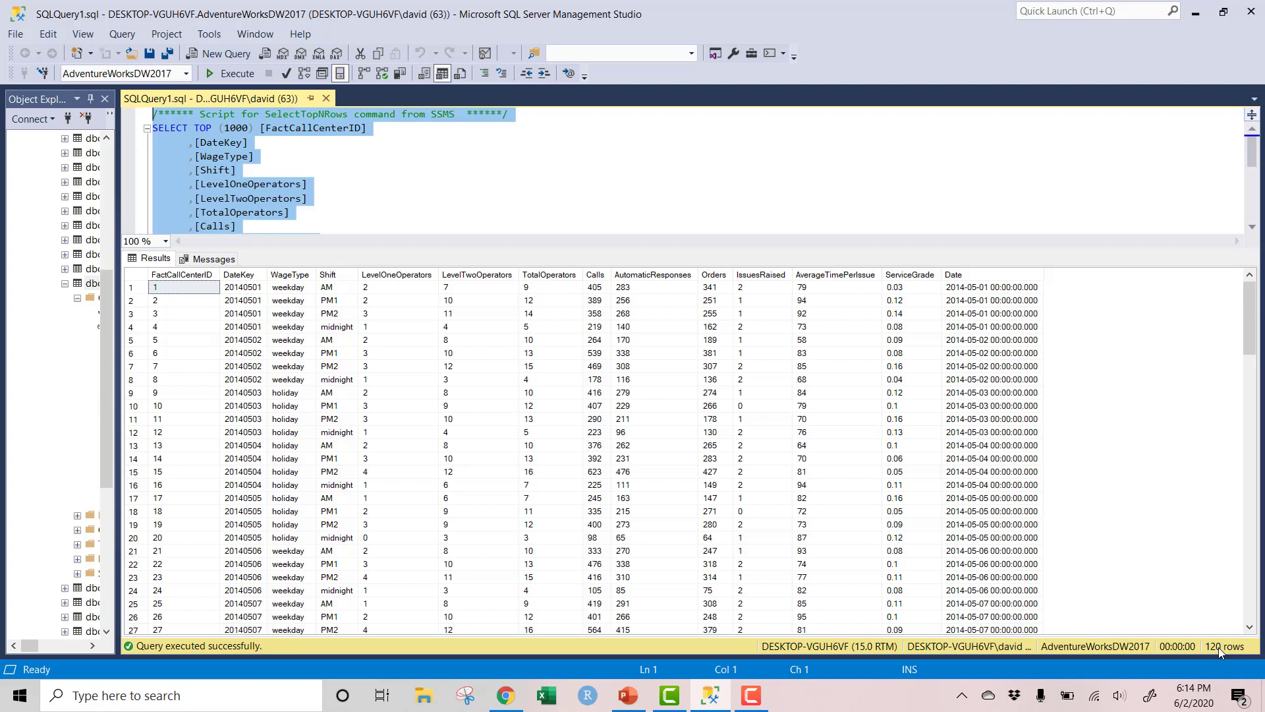
Examine the TOP (1000) clause and the full generated SELECT script, enlarging the query editor and widening Object Explorer again.
click(257, 156)
drag(194, 128, 256, 133)
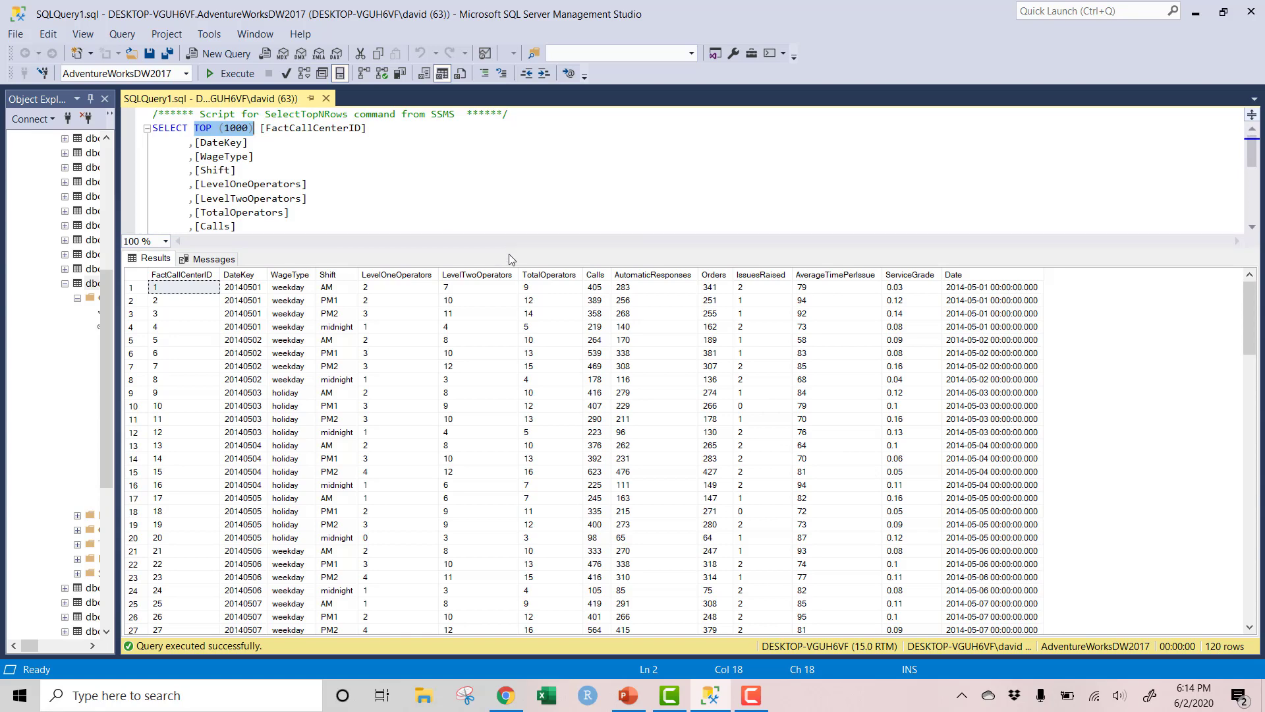
drag(526, 414, 525, 454)
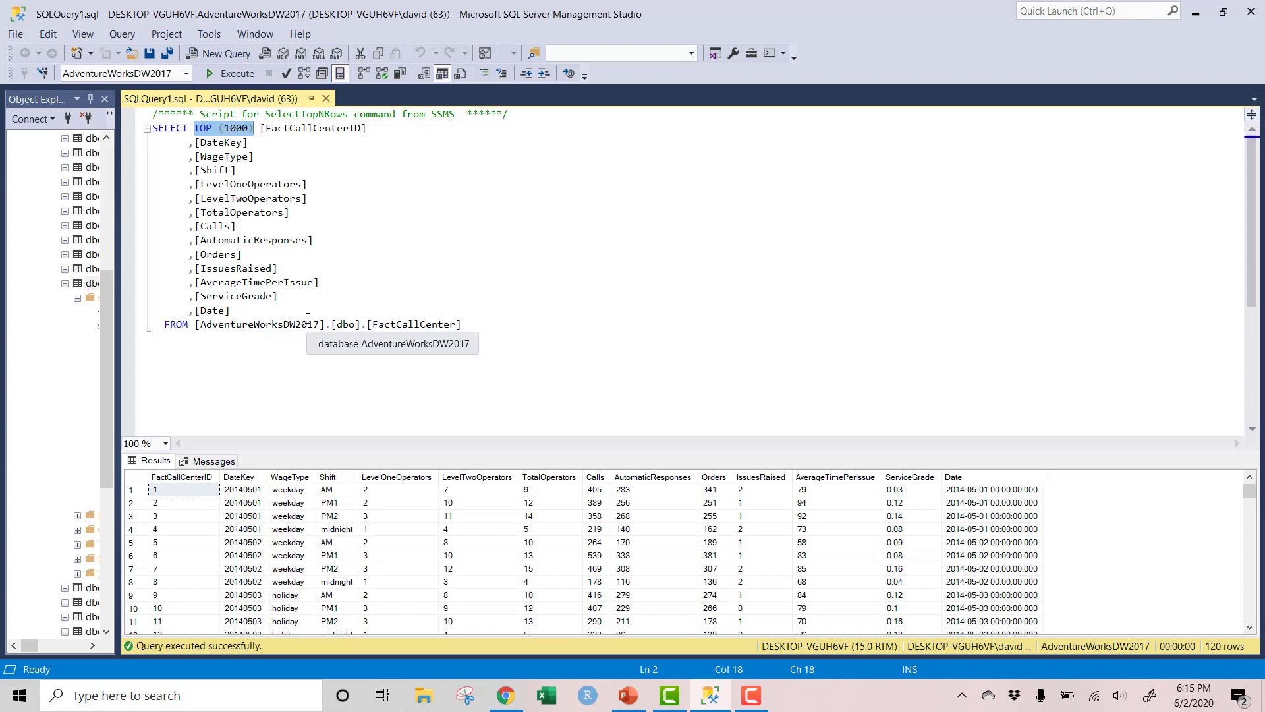
drag(464, 324, 147, 114)
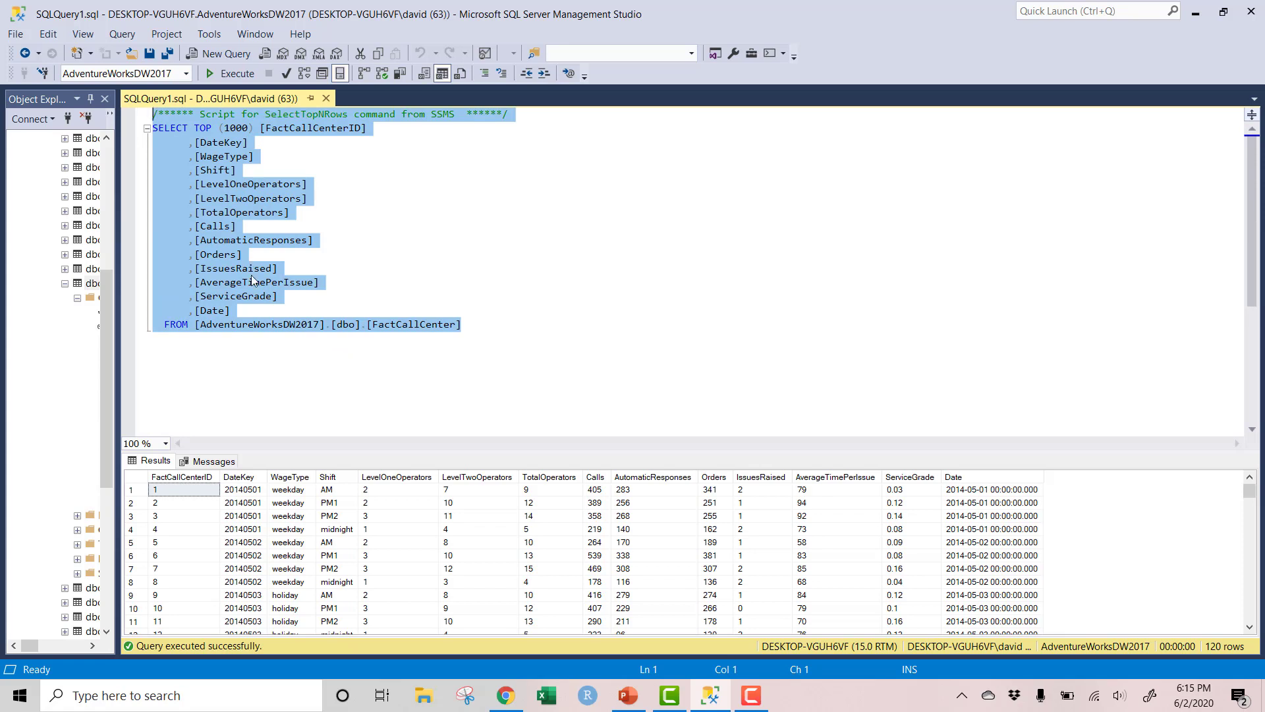
click(484, 197)
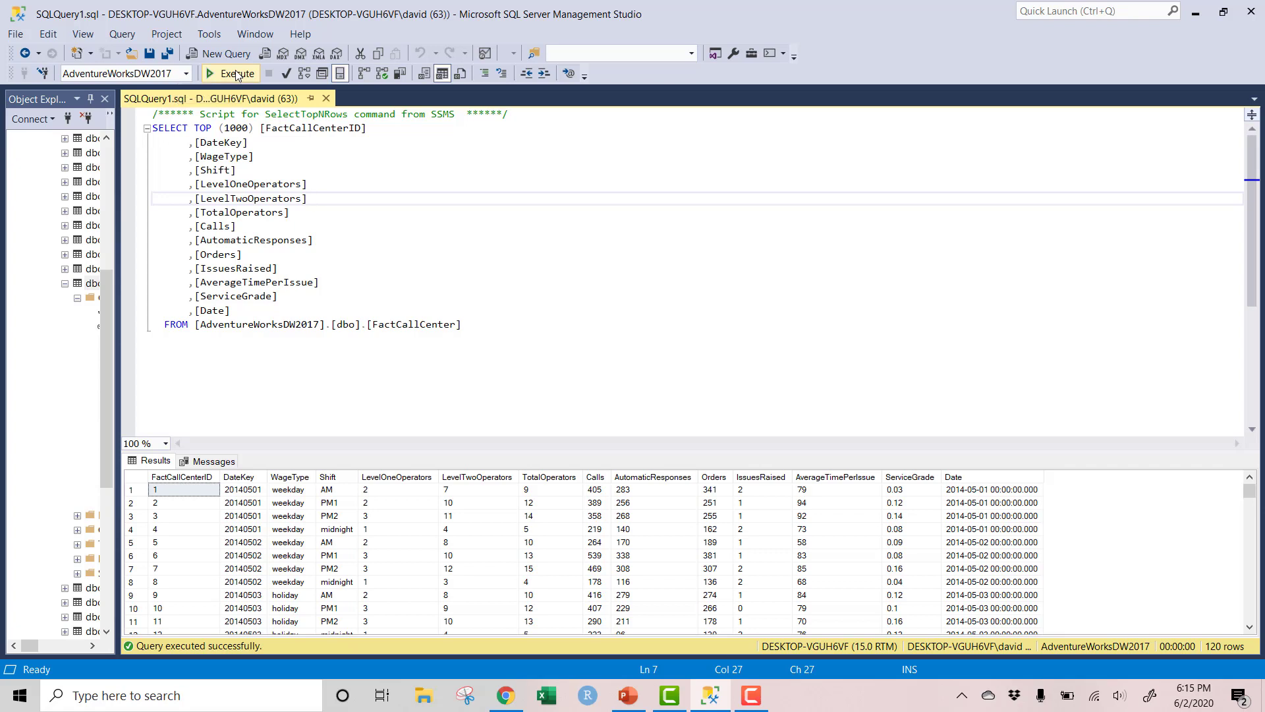
drag(522, 347, 144, 119)
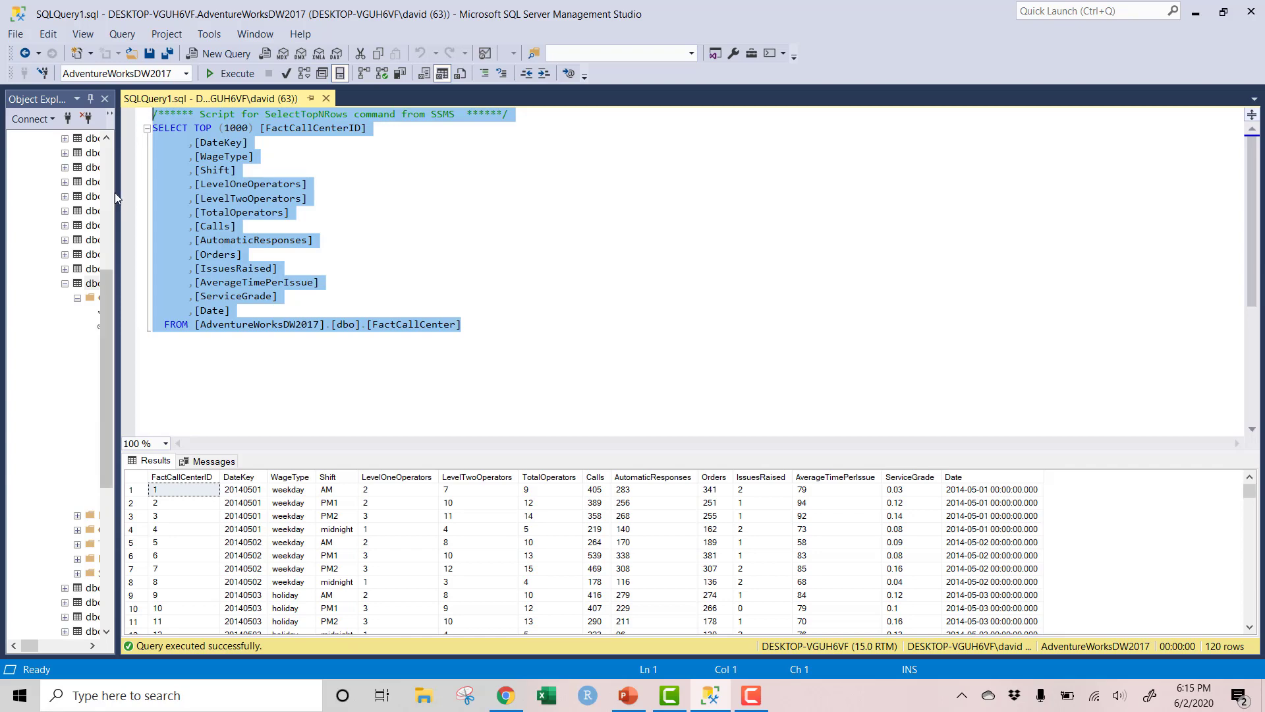
drag(172, 193, 212, 193)
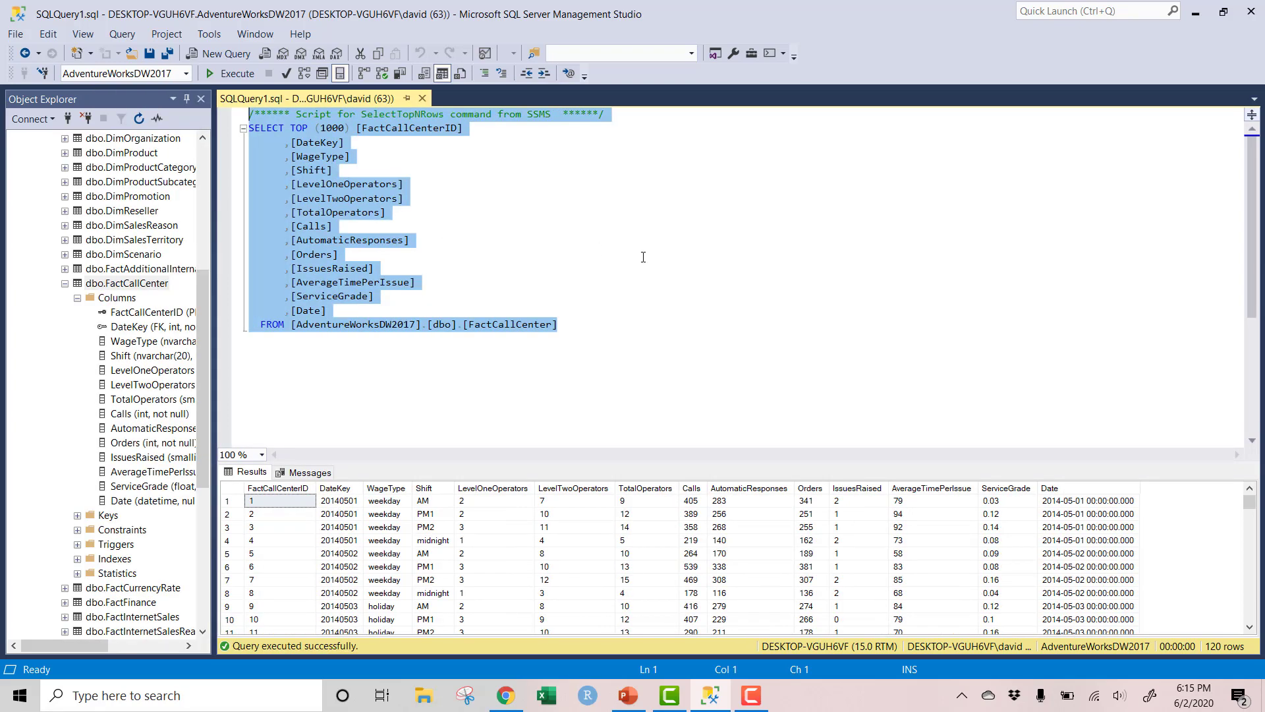
Write the statement SELECT * FROM dbo.FactCallCenter in a new query and execute it against AdventureWorksDW2017.
click(222, 55)
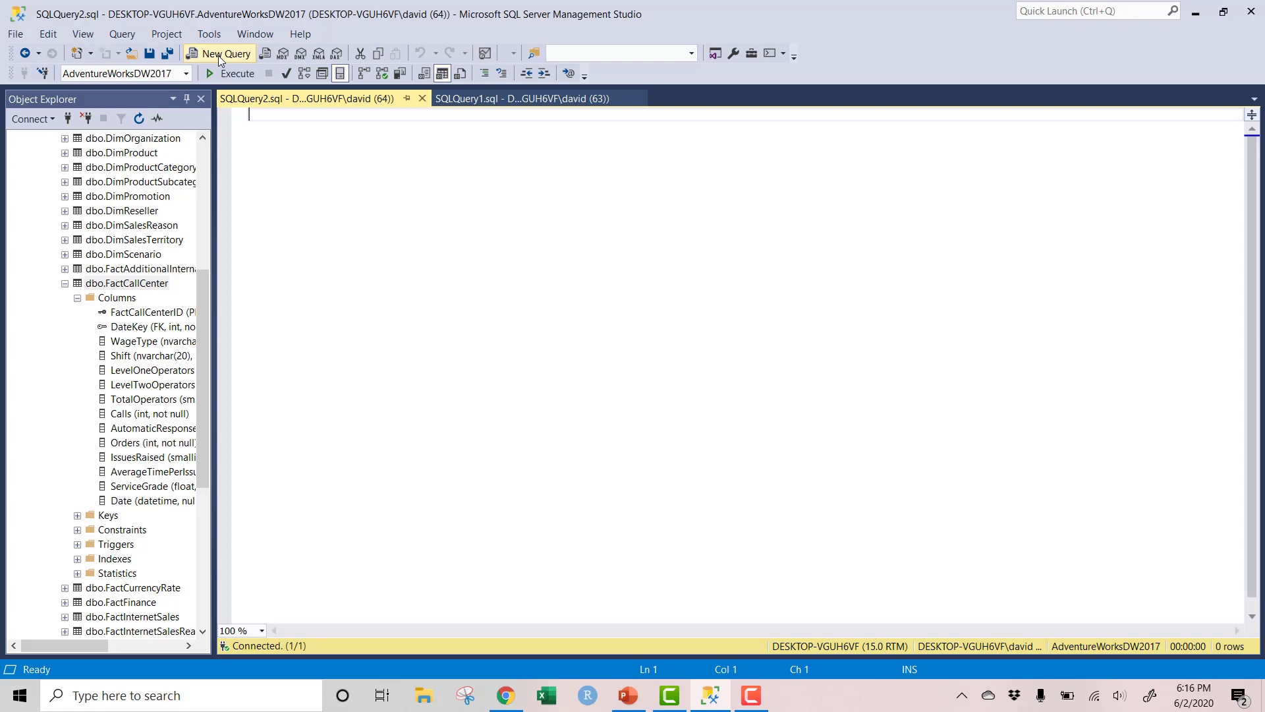
text(S)
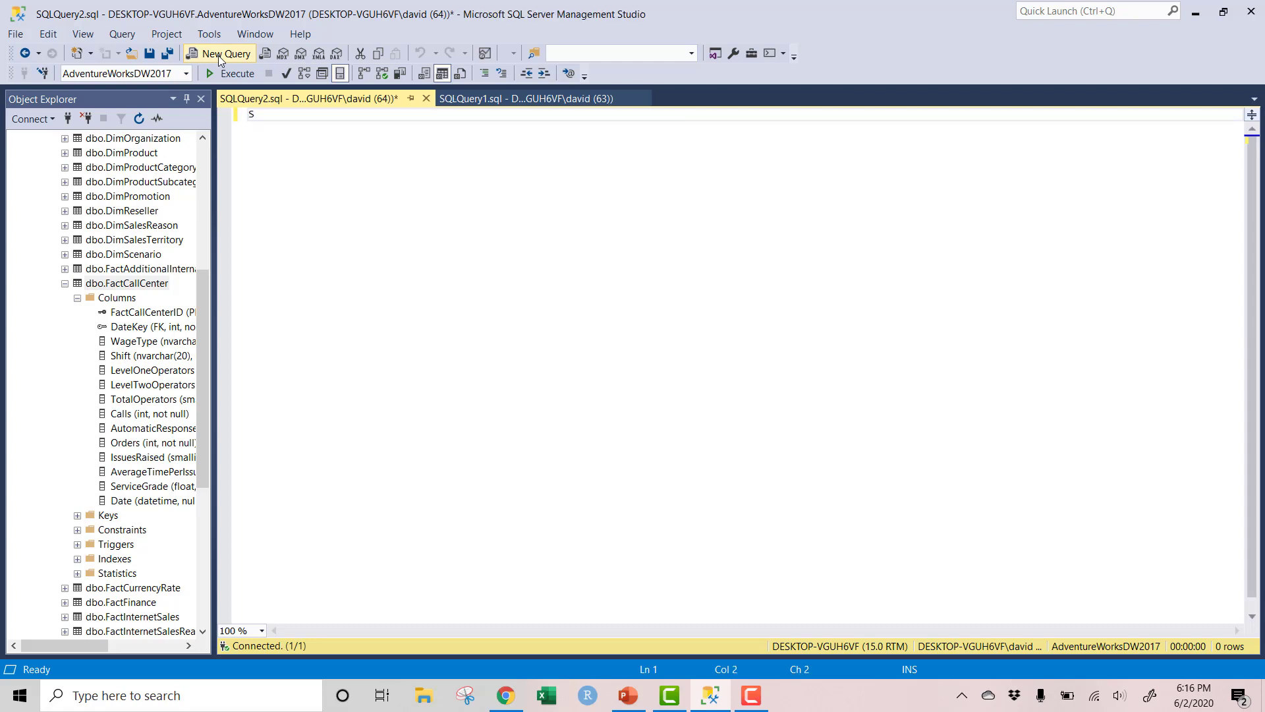
text(ELECT *)
key(Return)
text(FROM dbo.)
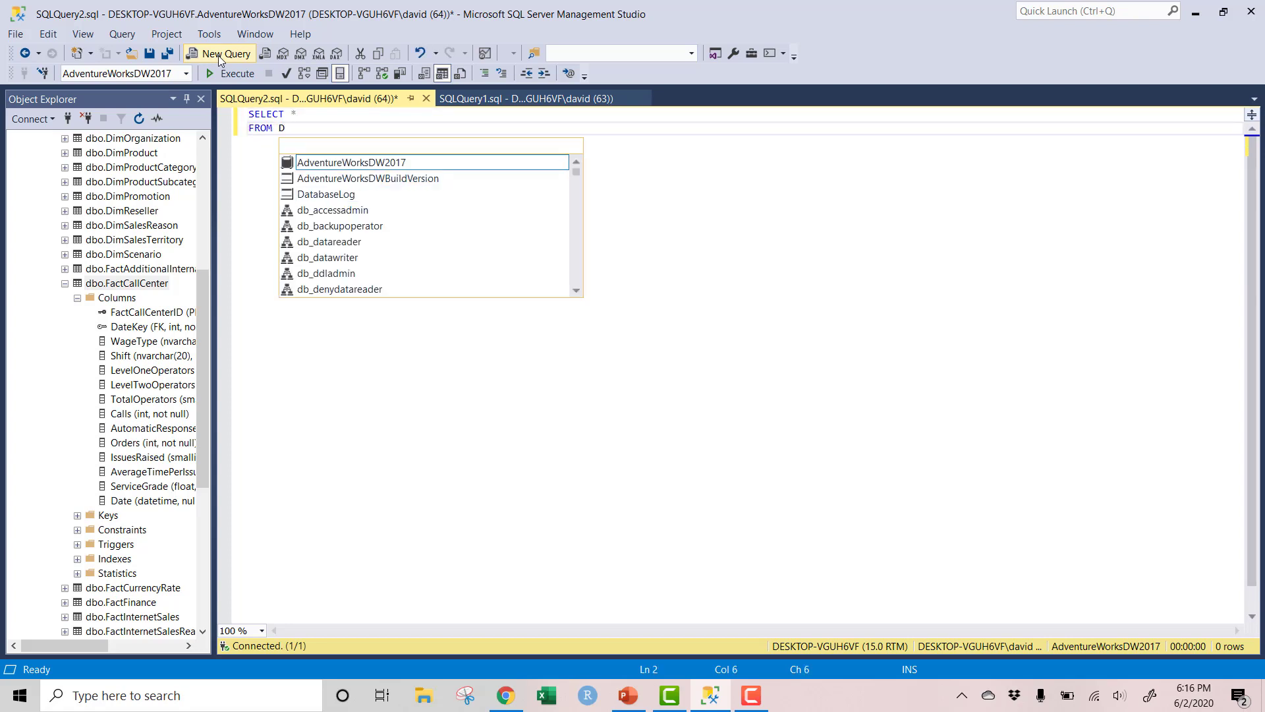
text(FactC)
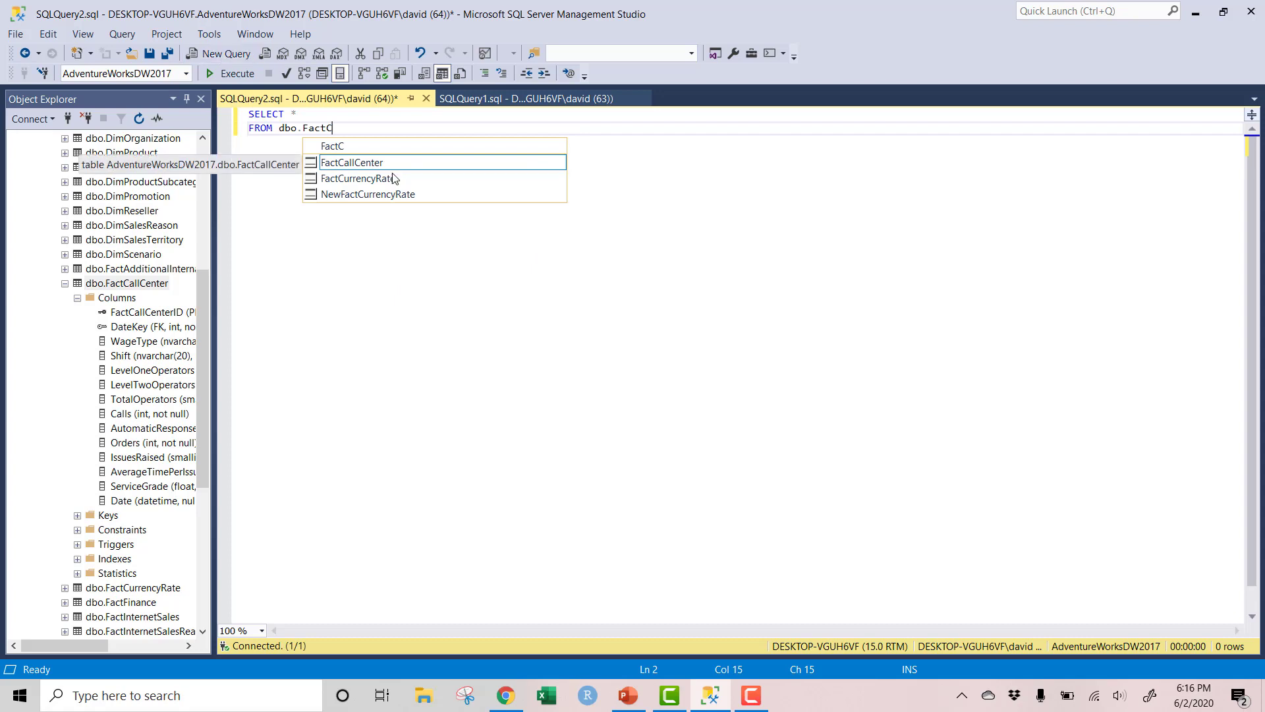
double_click(349, 170)
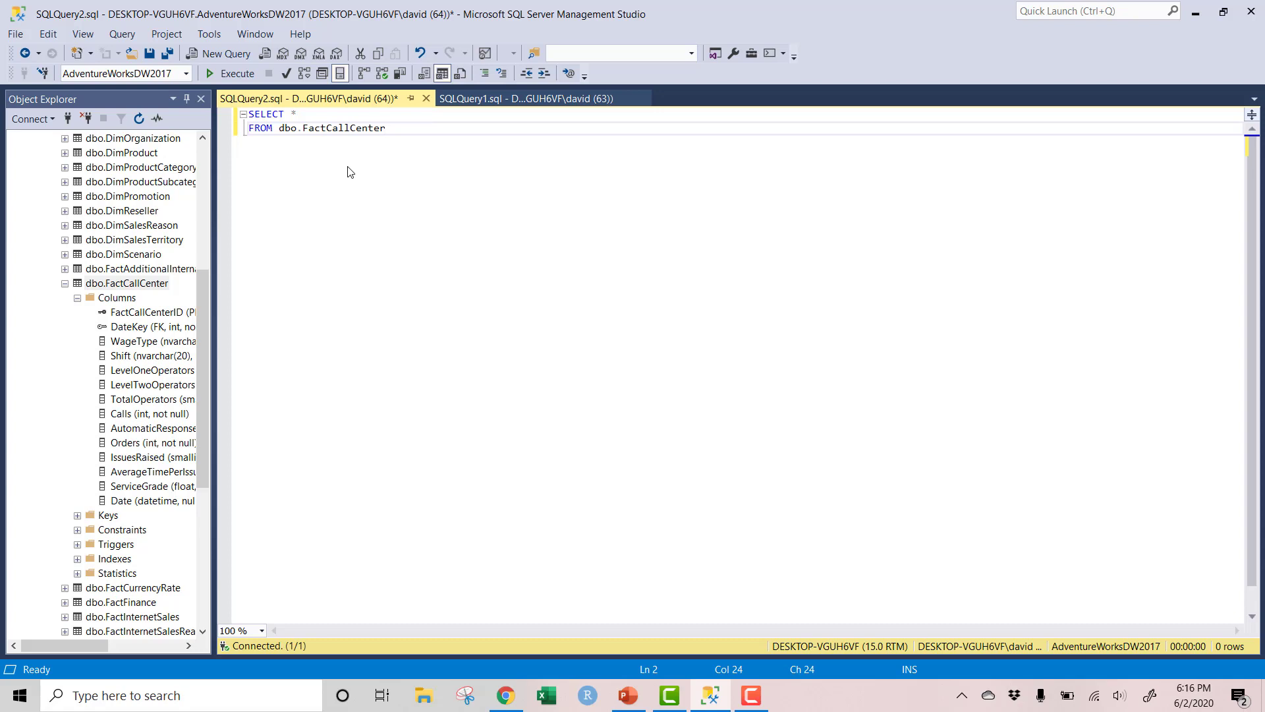
double_click(290, 130)
drag(291, 130, 303, 129)
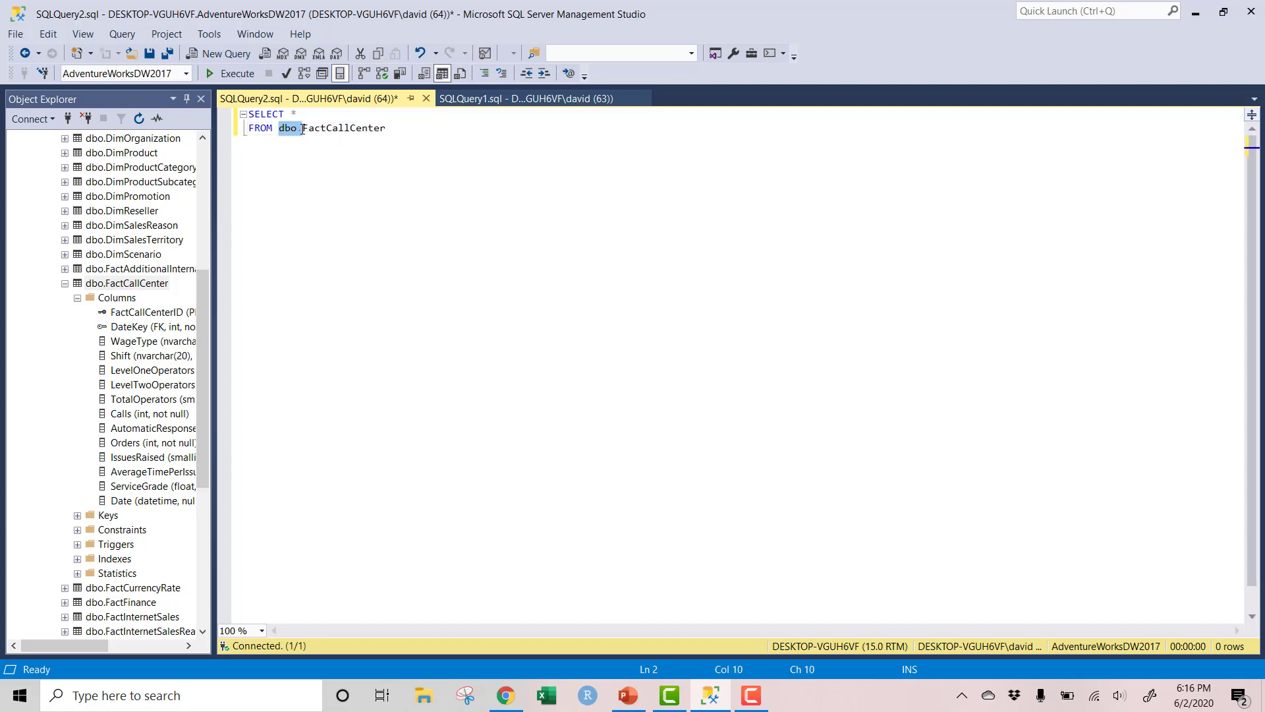
click(310, 152)
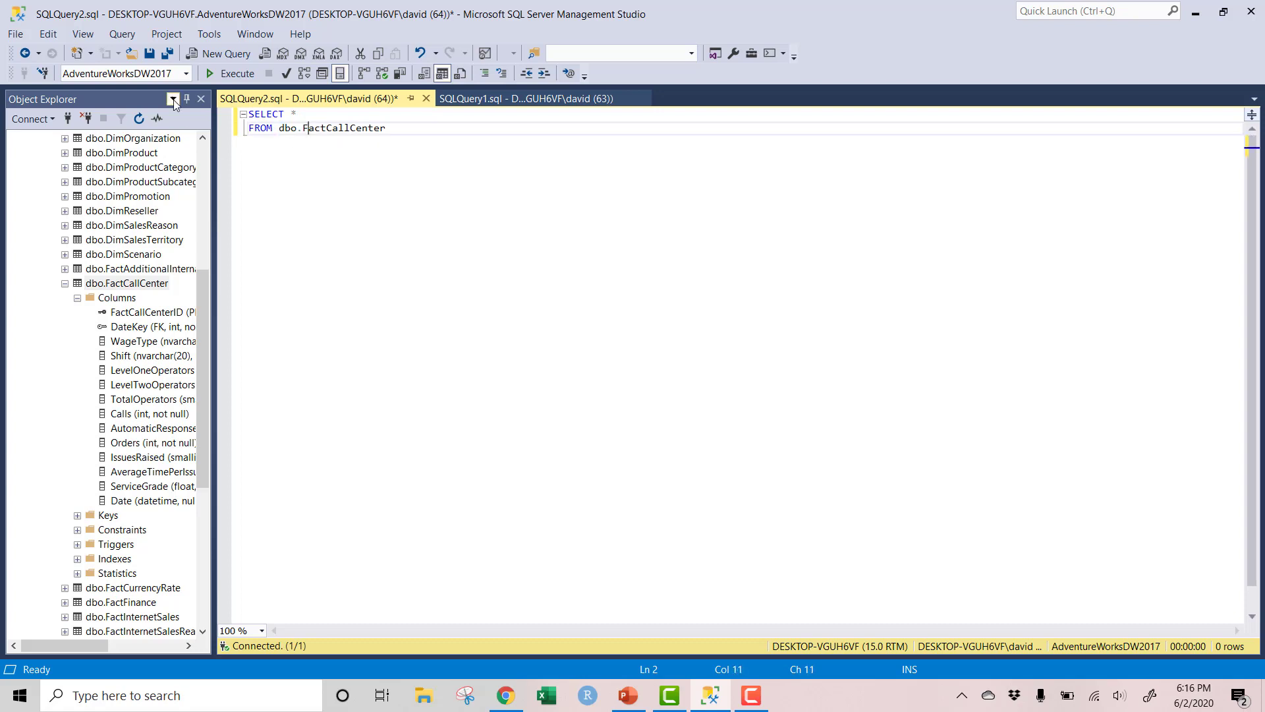
click(212, 73)
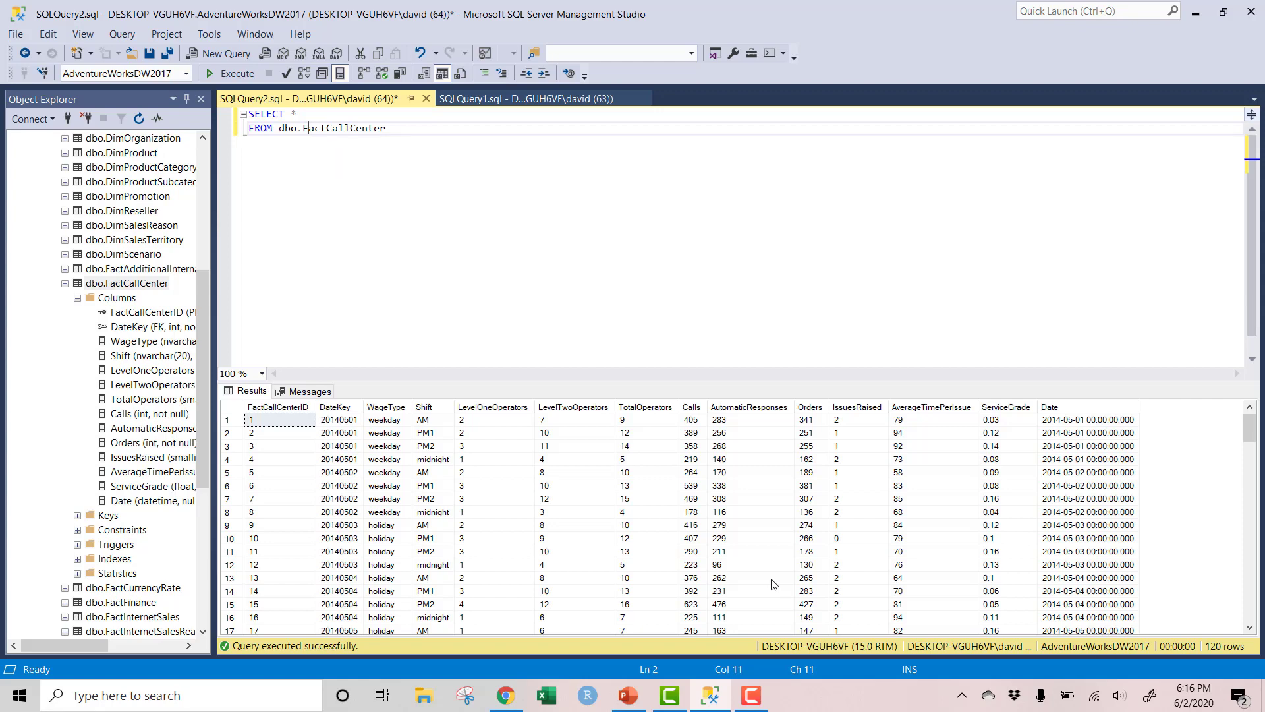
Pin SQL Server Management Studio to the Windows taskbar and place it directly after Excel.
right_click(710, 700)
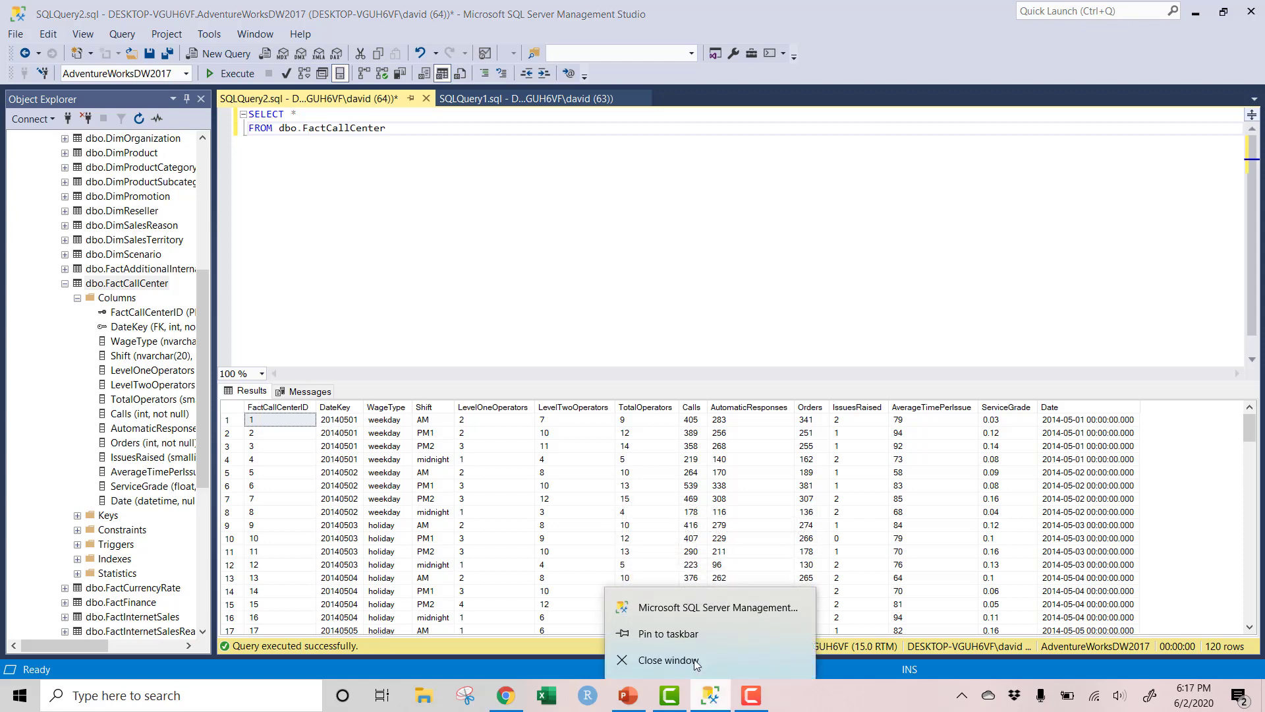
click(684, 633)
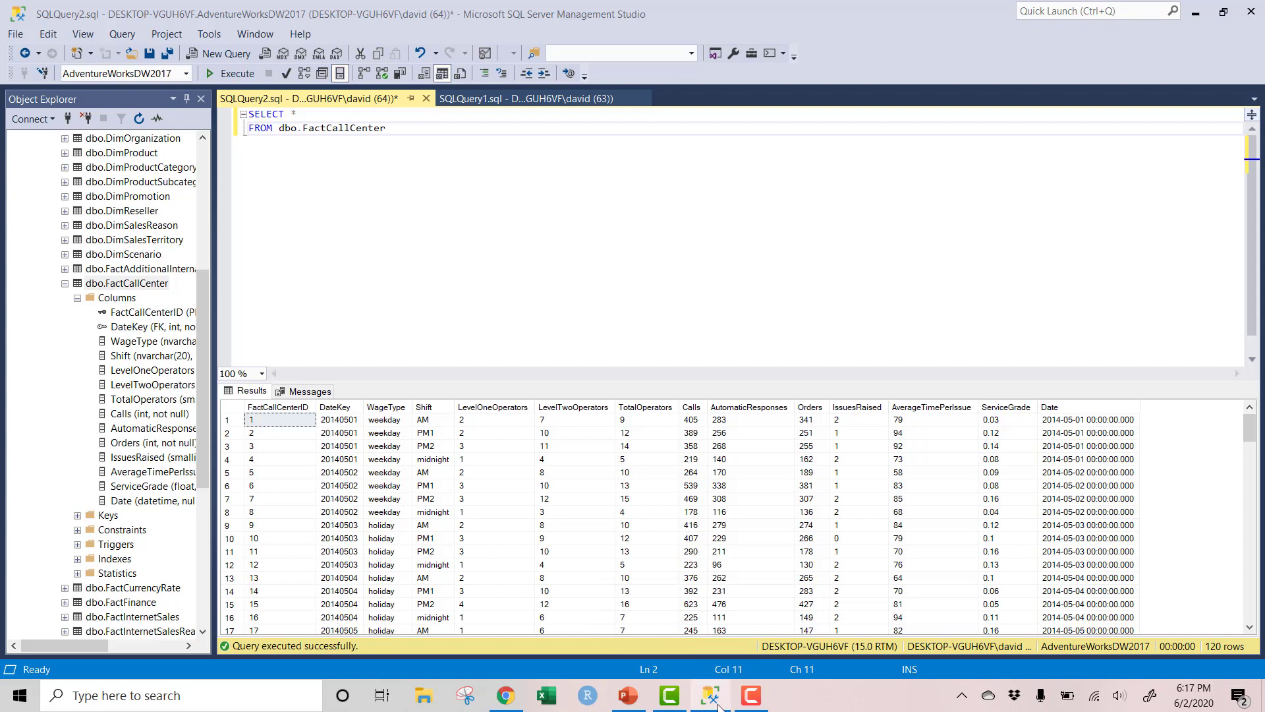
drag(716, 700, 588, 700)
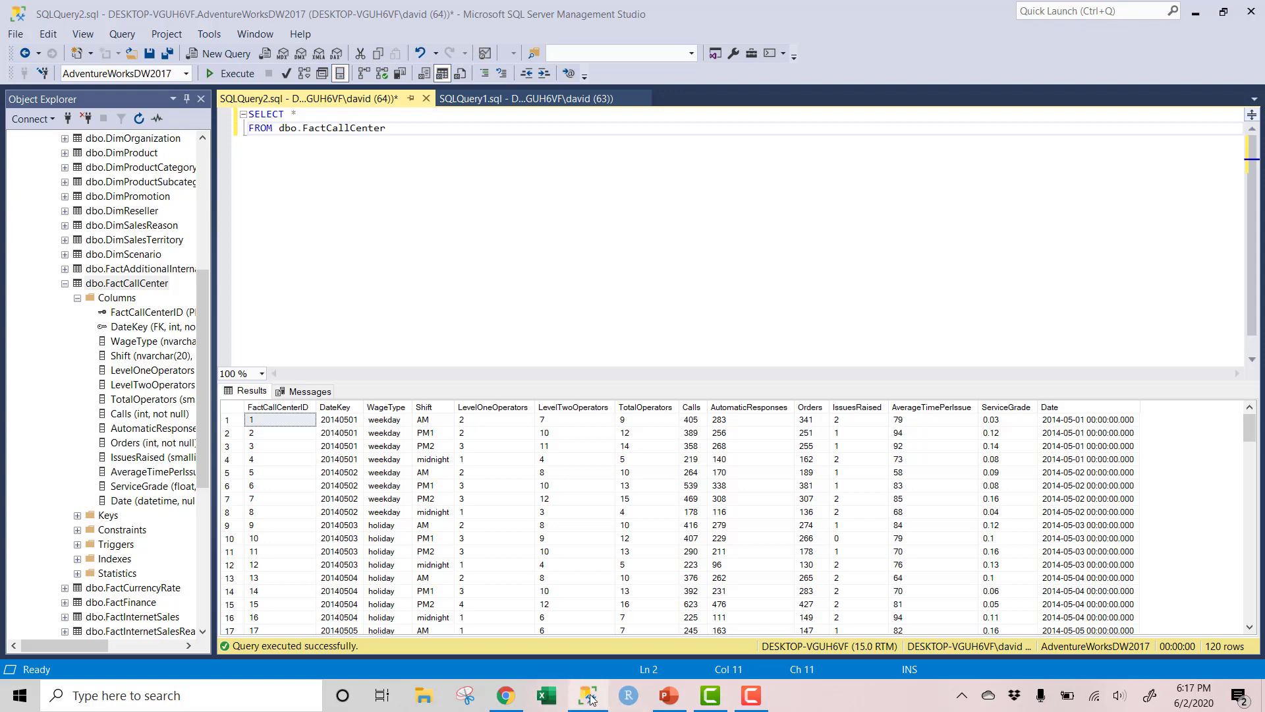
mouse_move(591, 698)
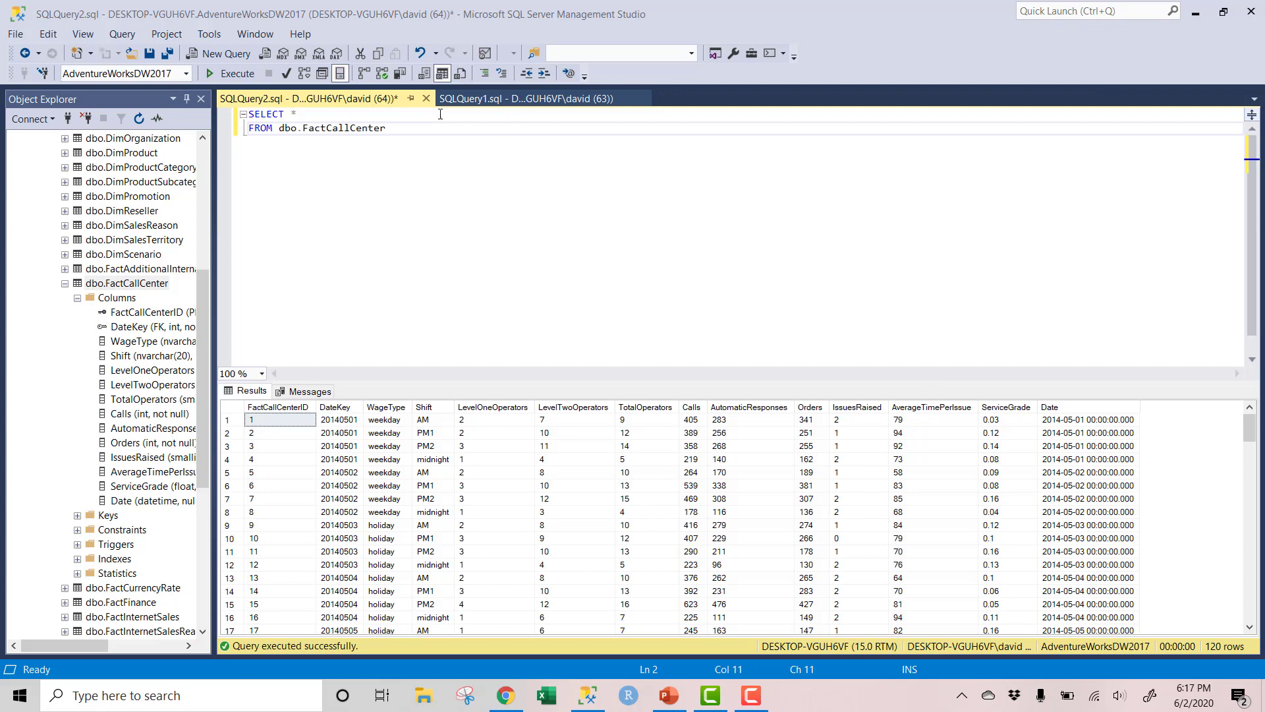
Close both open queries without saving SQLQuery2.sql and exit SQL Server Management Studio.
click(425, 98)
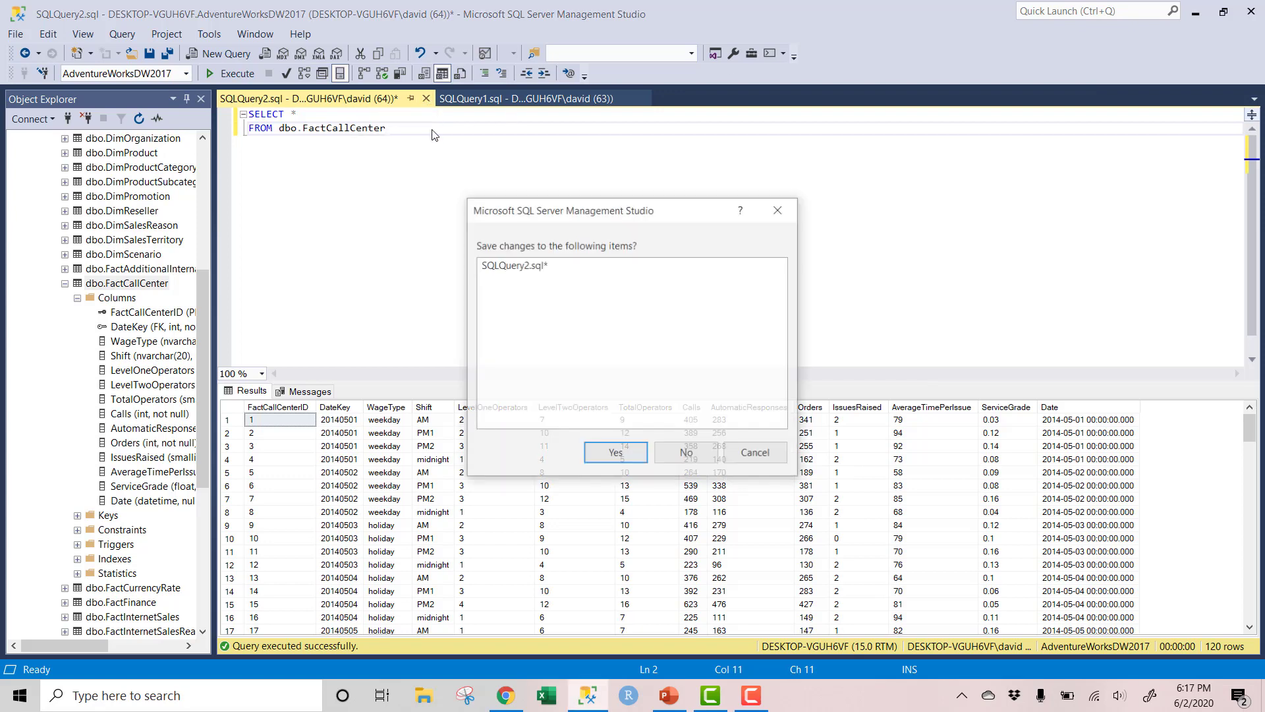
click(675, 460)
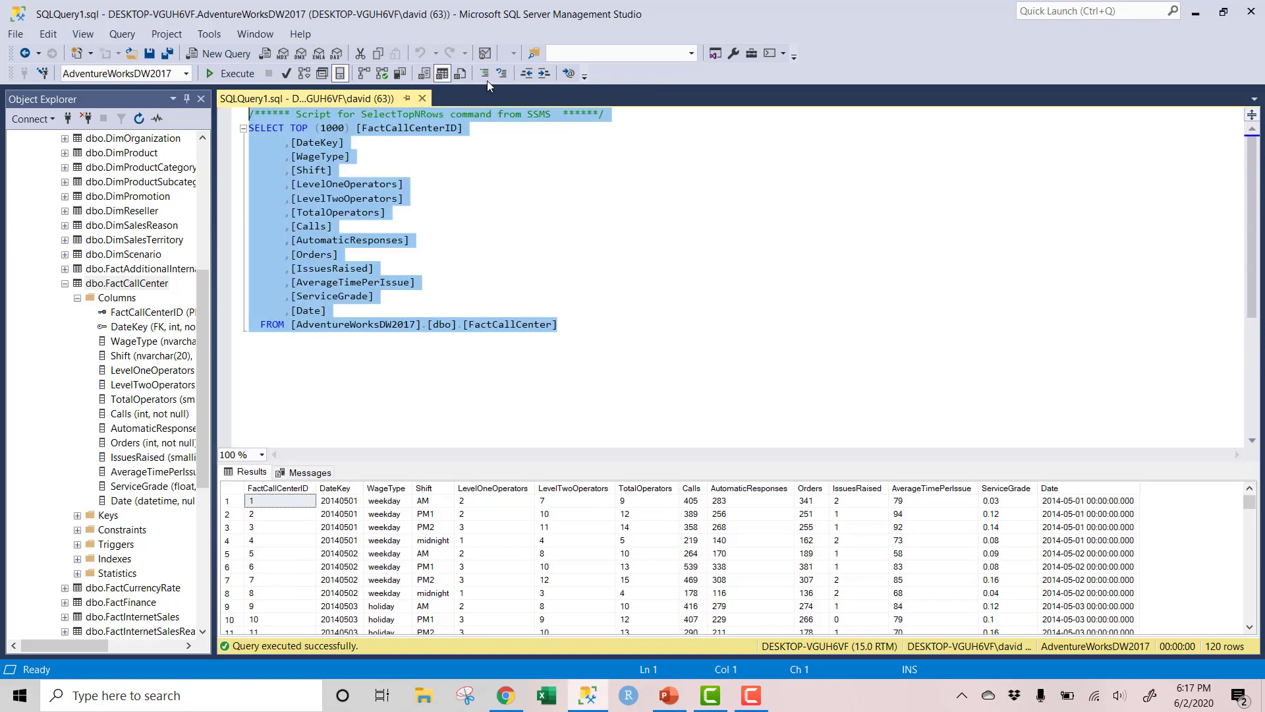
click(437, 100)
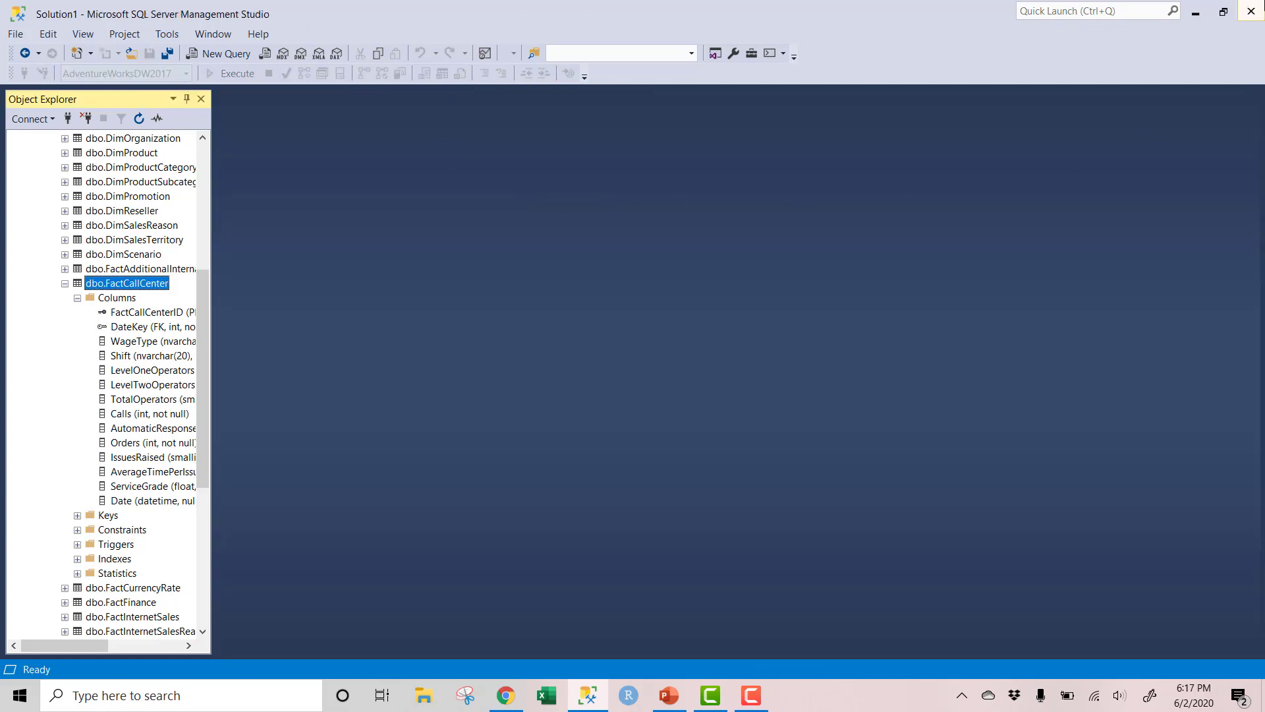
click(1251, 11)
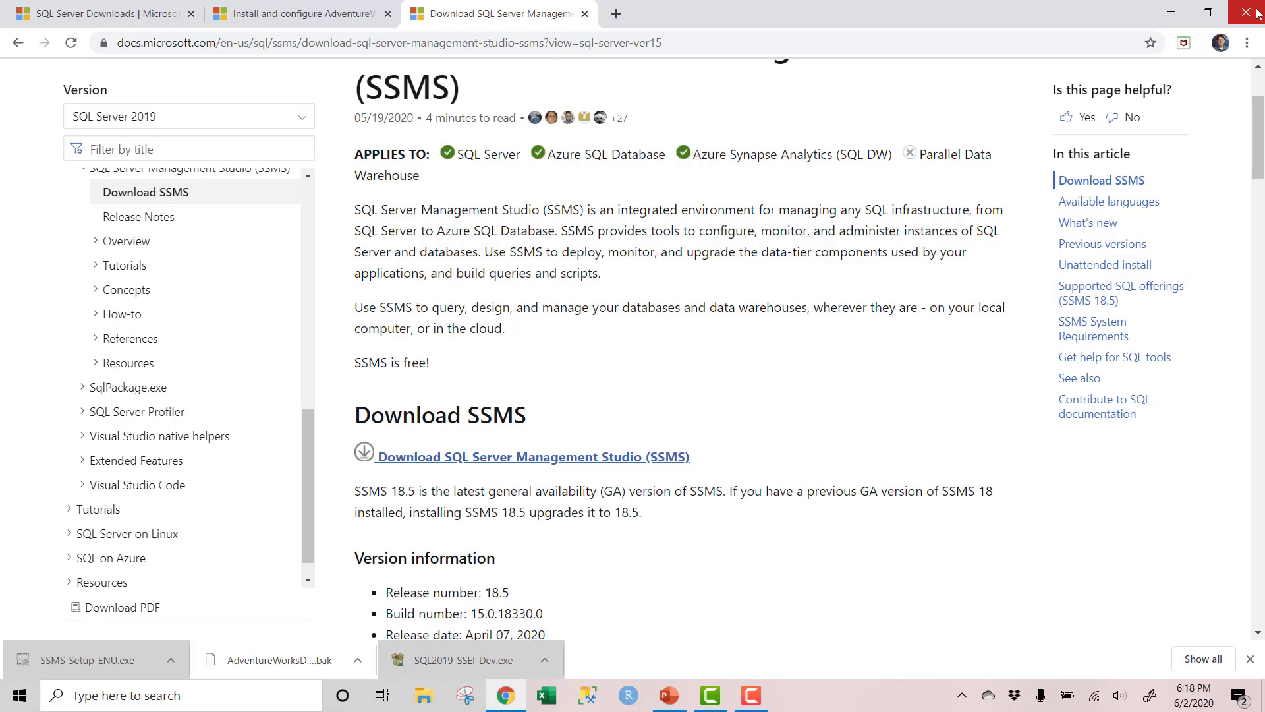
Open the Windows Services app and select the SQL Server (MSSQLSERVER) service in the list.
click(181, 700)
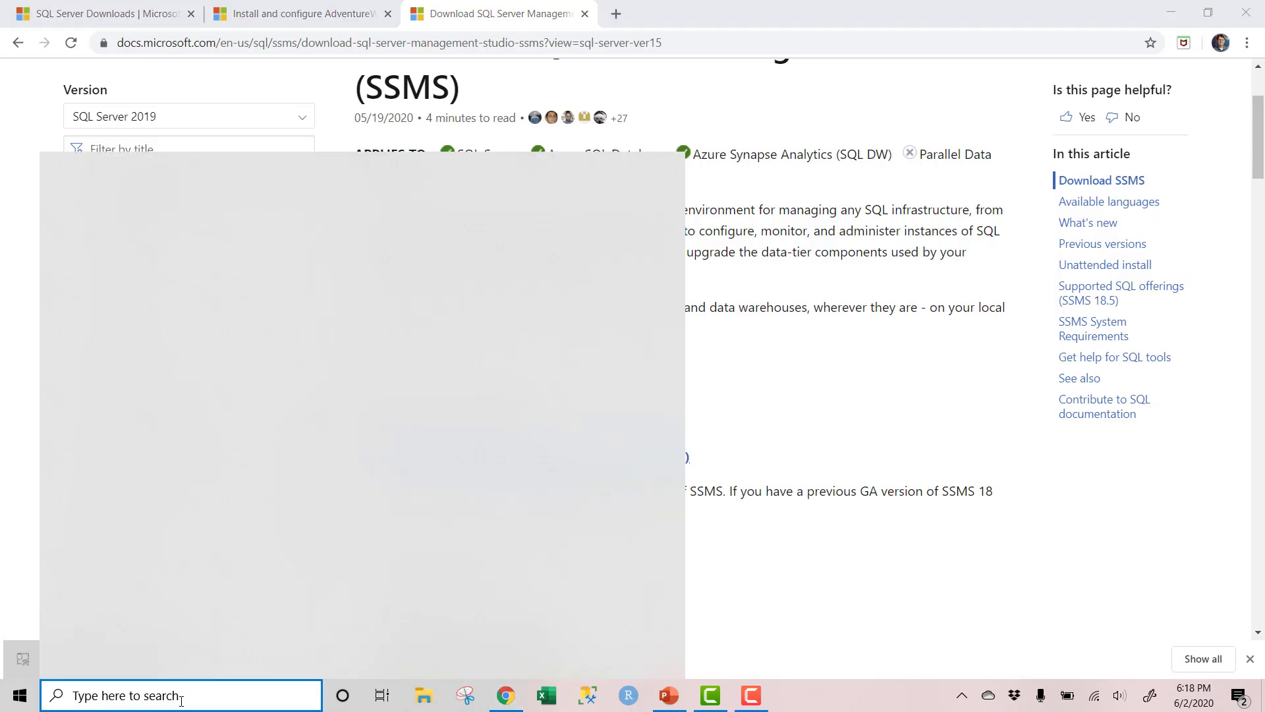
text(s)
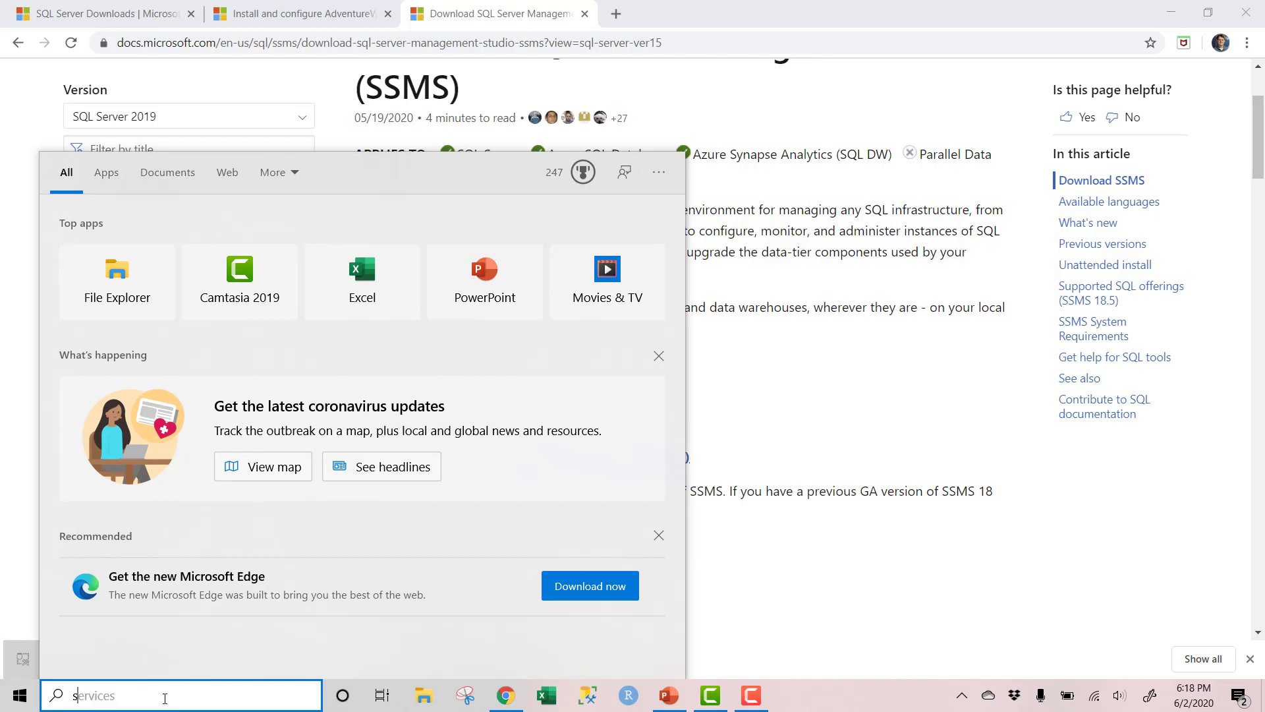
text(ervices)
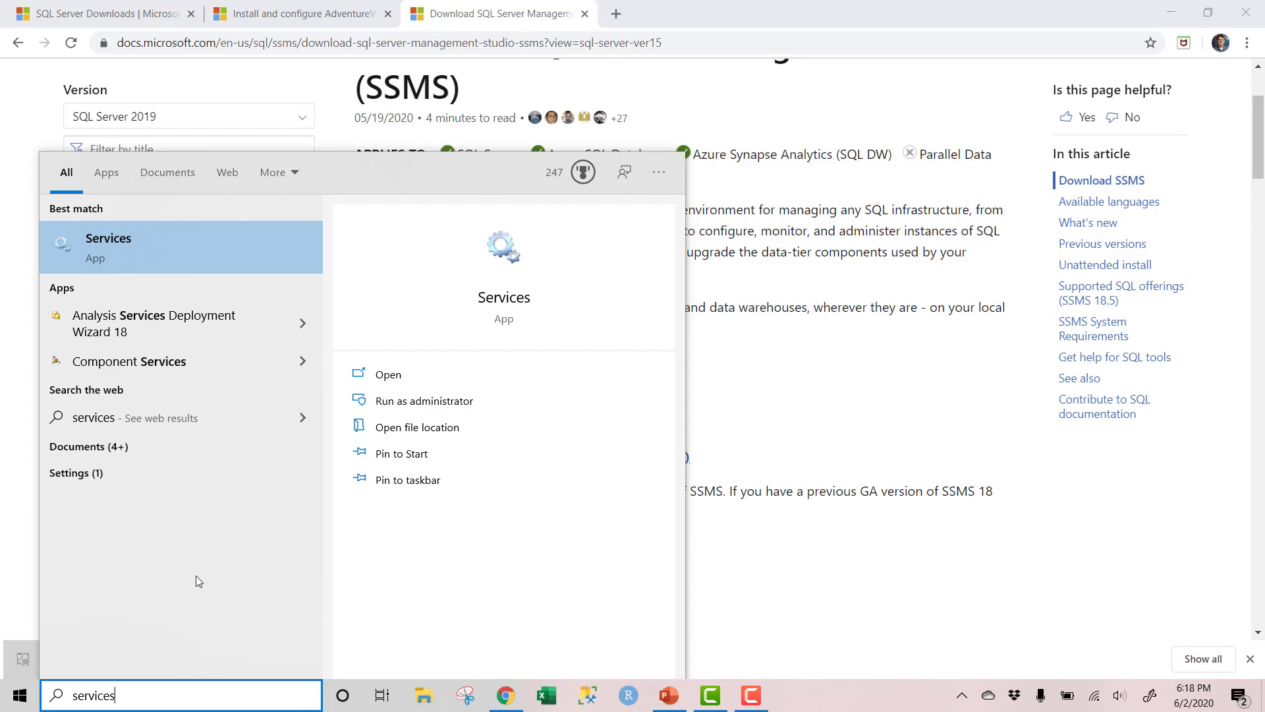
click(160, 231)
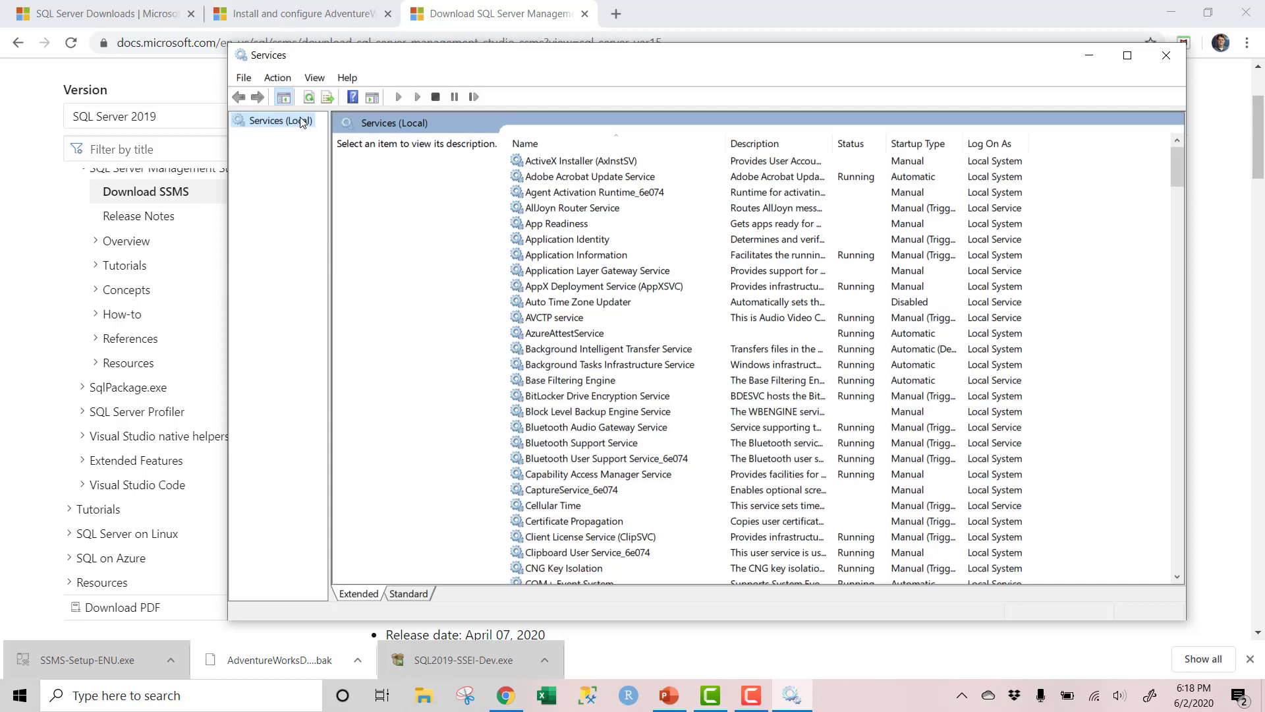
drag(1173, 175, 1164, 212)
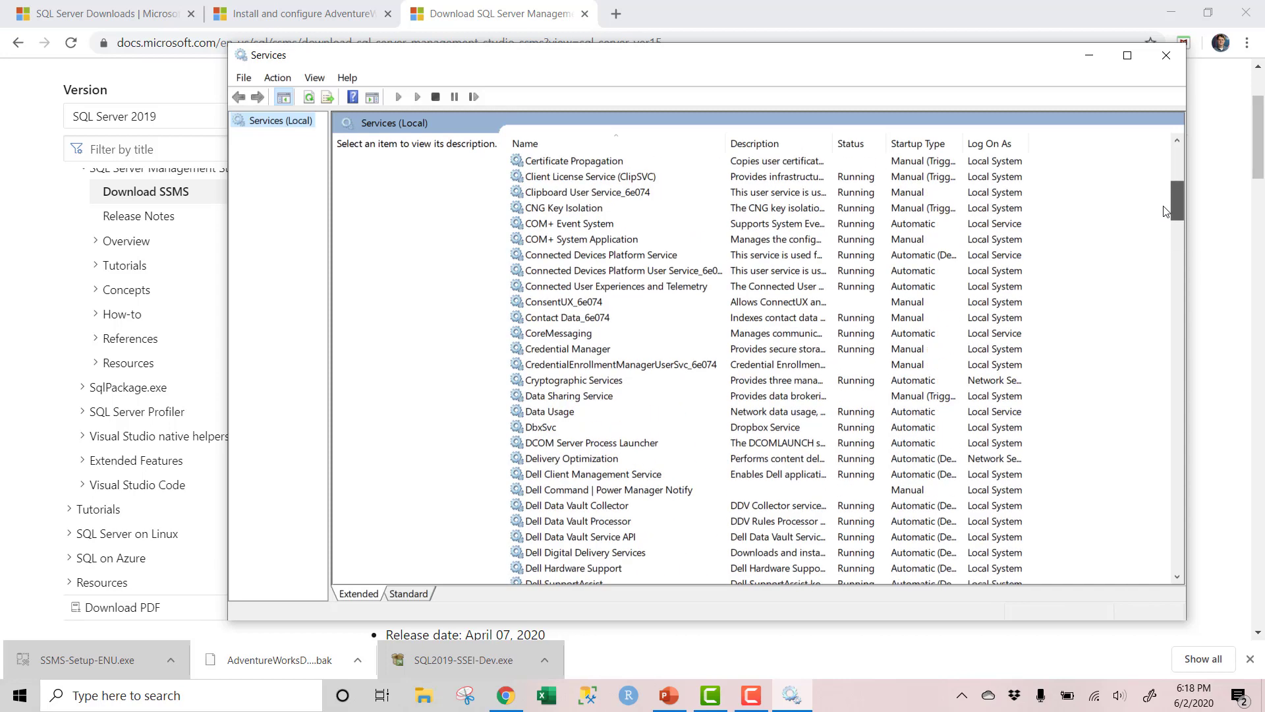
drag(1164, 212, 1180, 460)
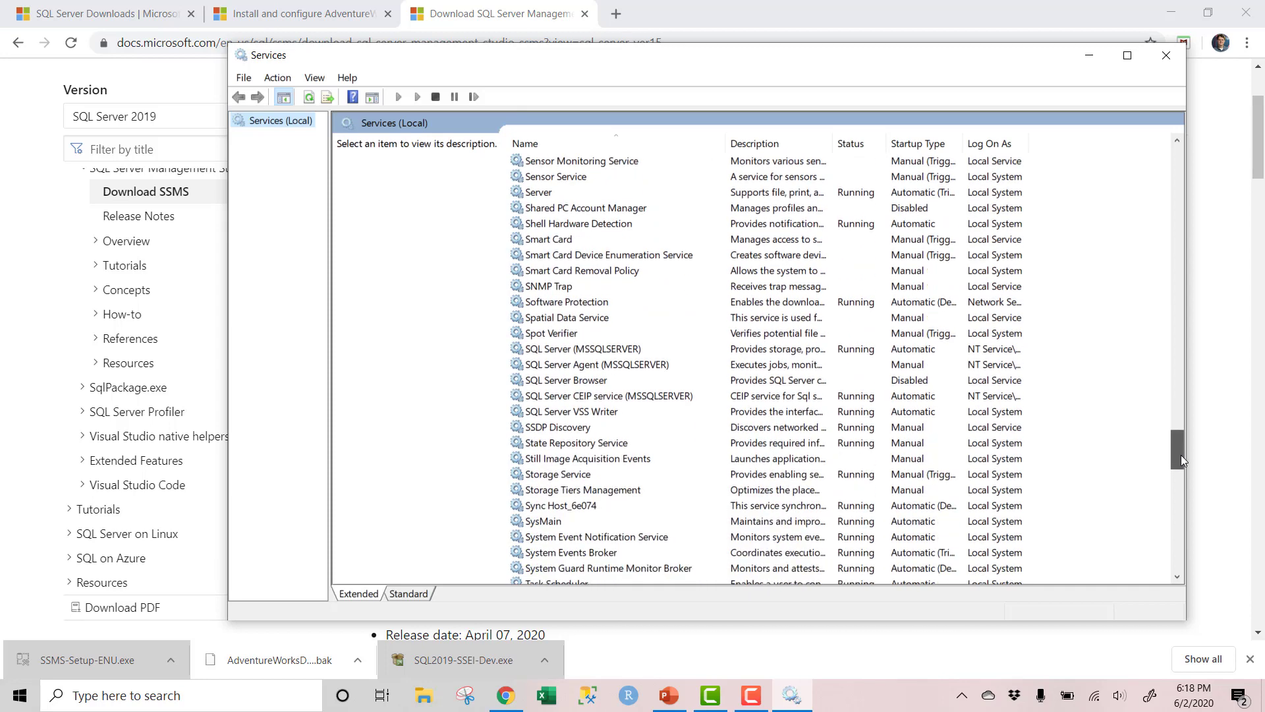
click(589, 352)
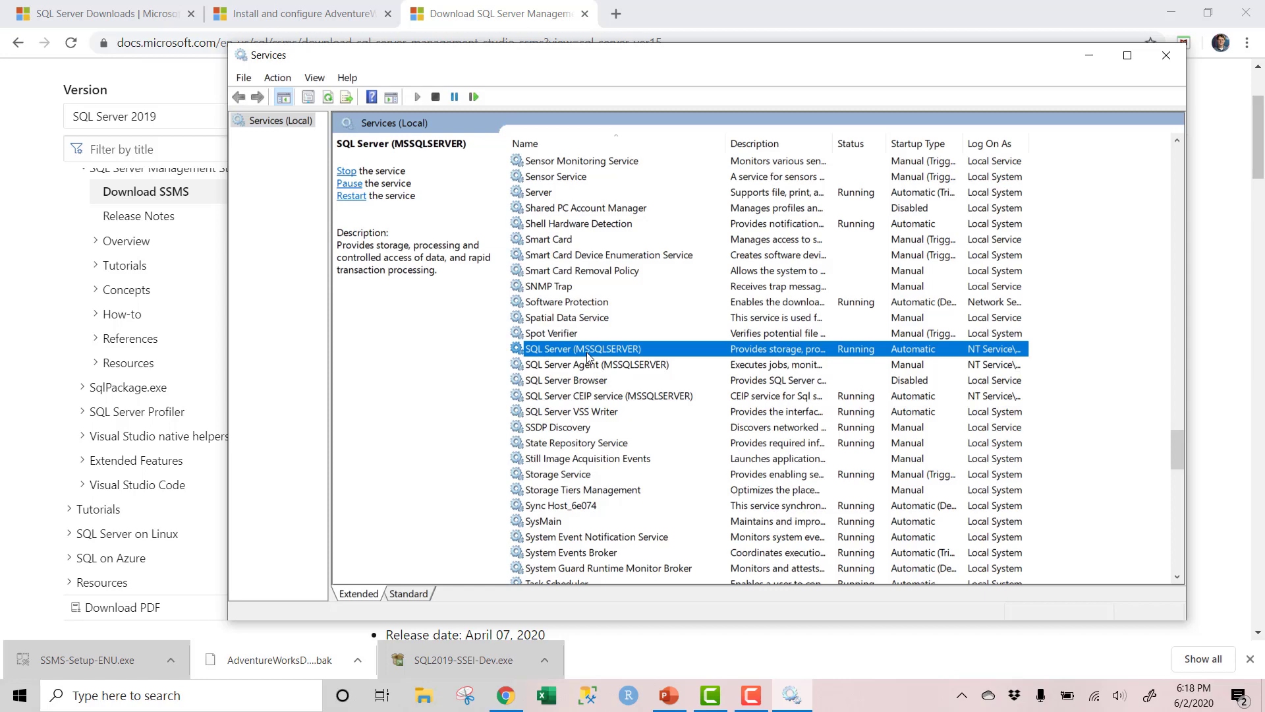
Set the startup type of the SQL Server (MSSQLSERVER) service to Manual, apply it, and exit the Services app.
drag(832, 143, 1018, 143)
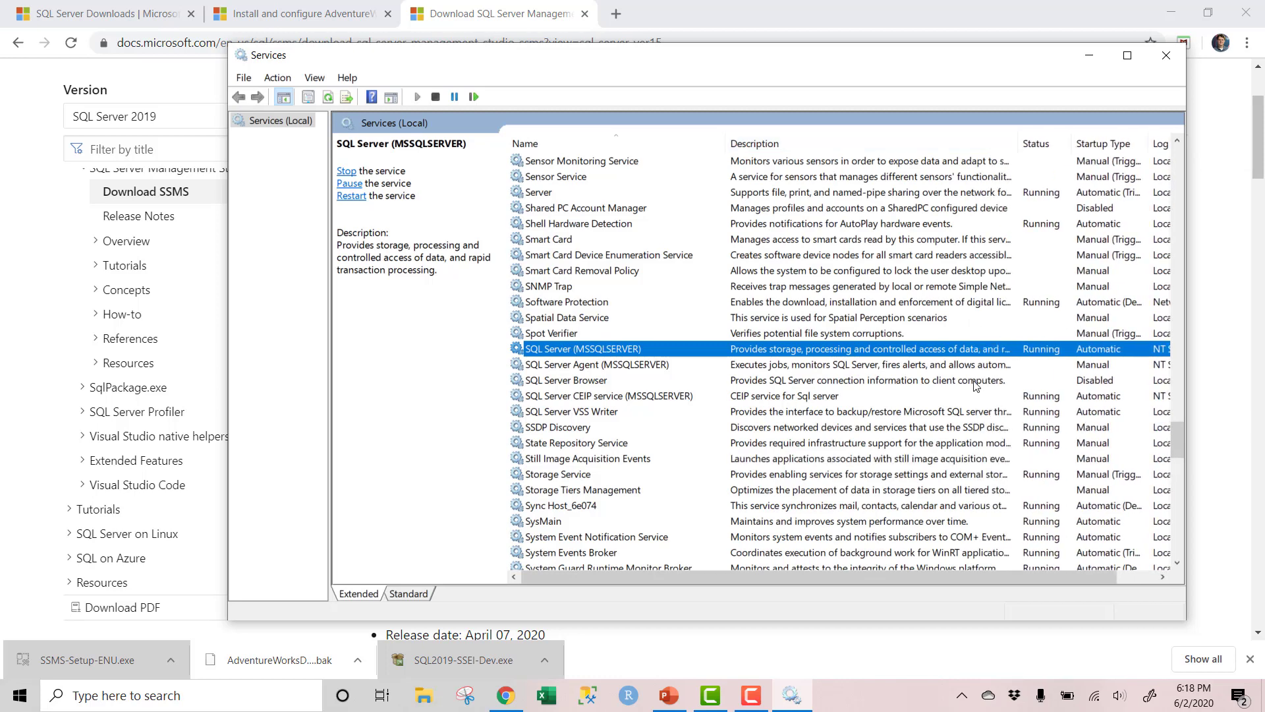
right_click(591, 355)
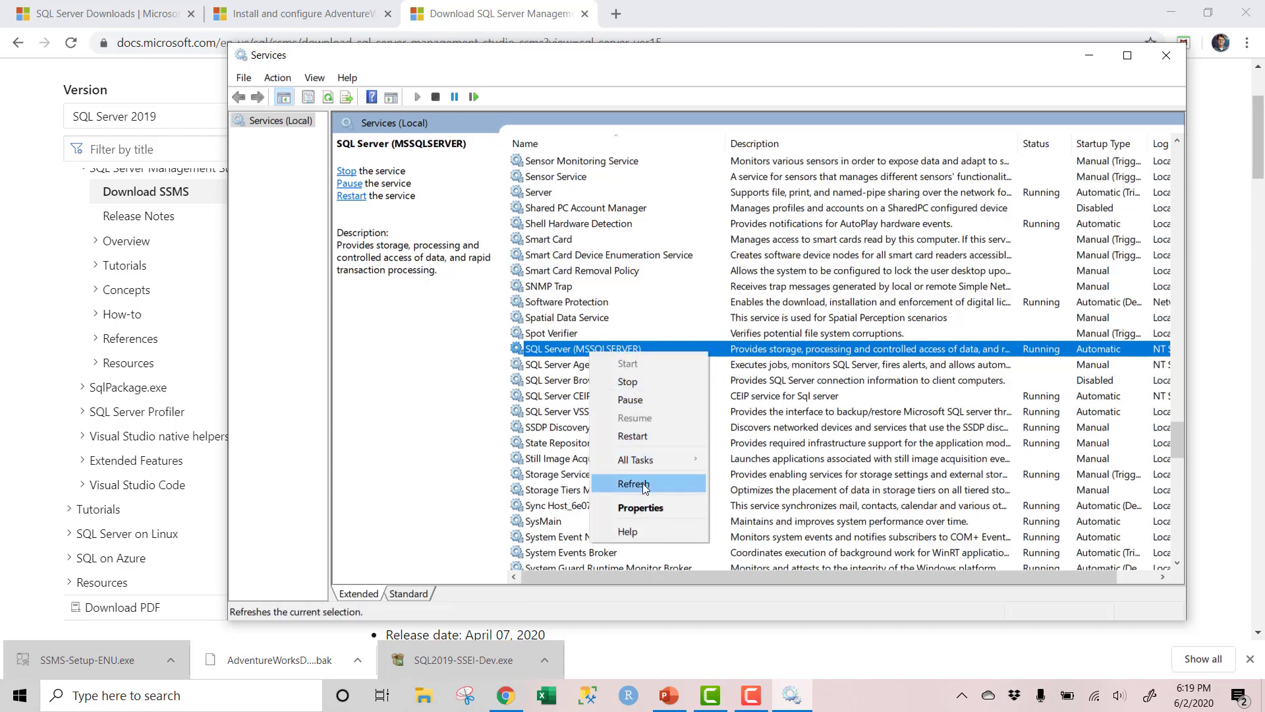
click(649, 508)
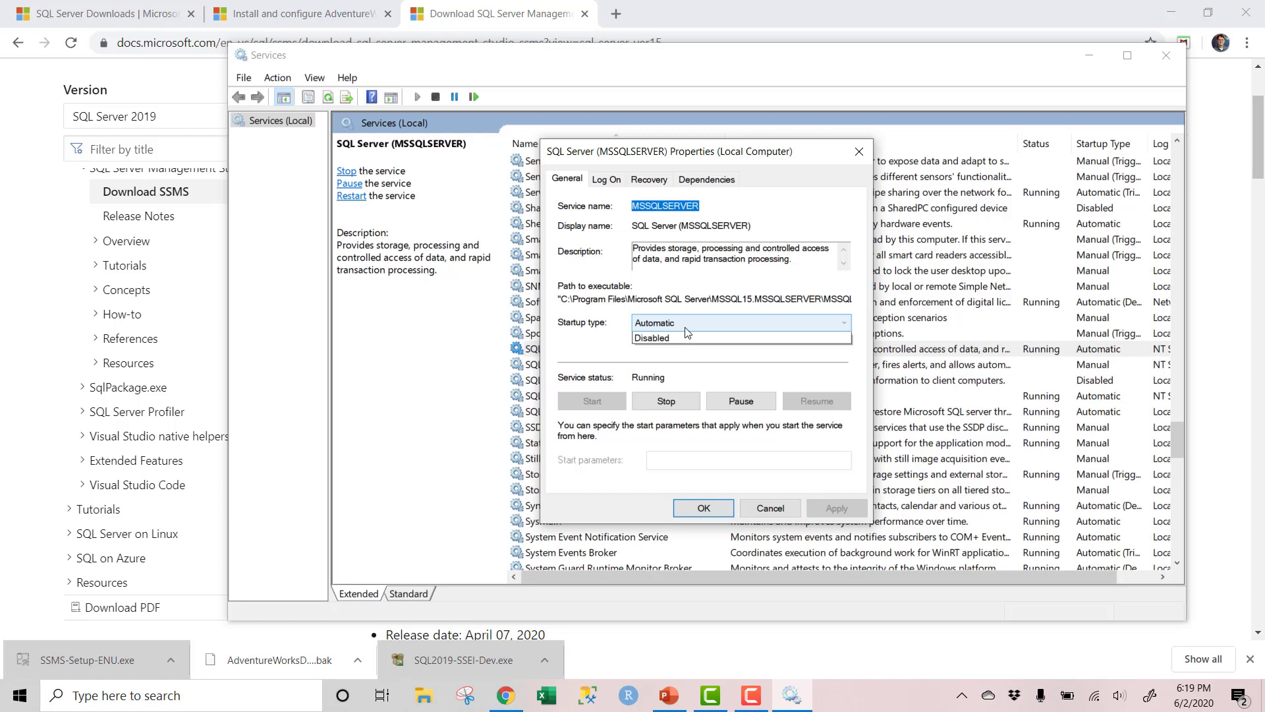
click(685, 329)
click(674, 359)
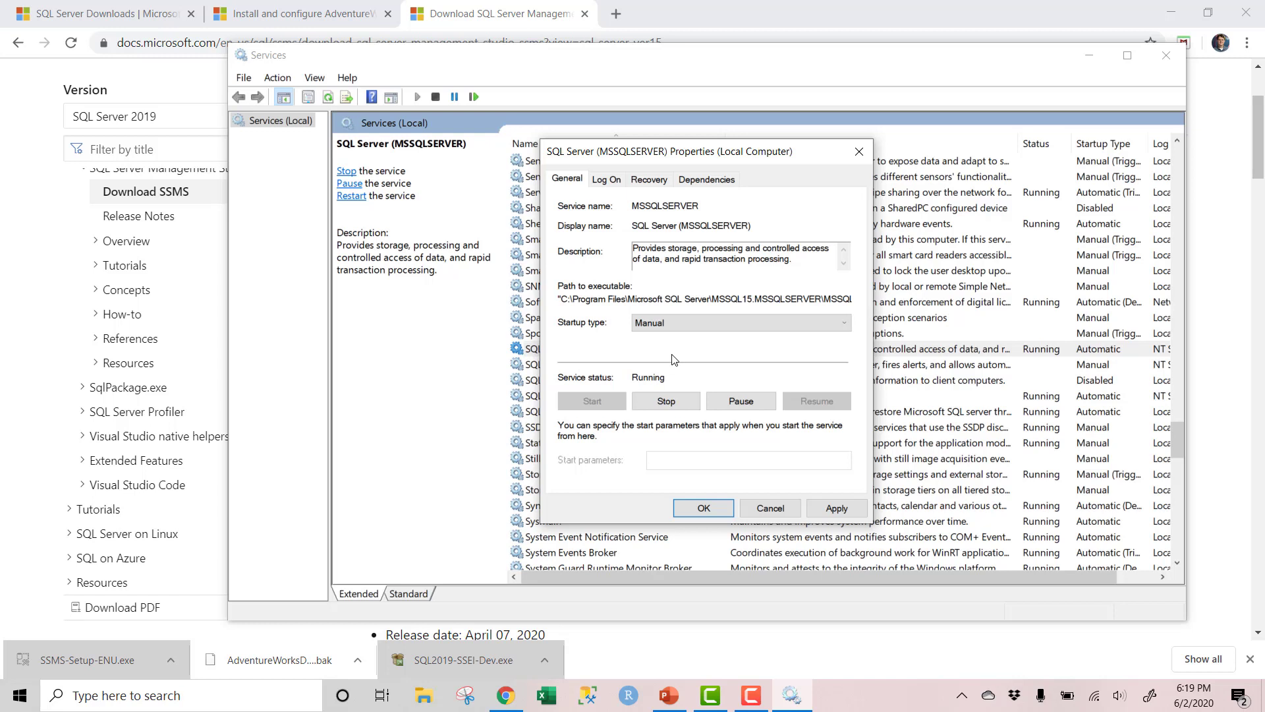
click(836, 508)
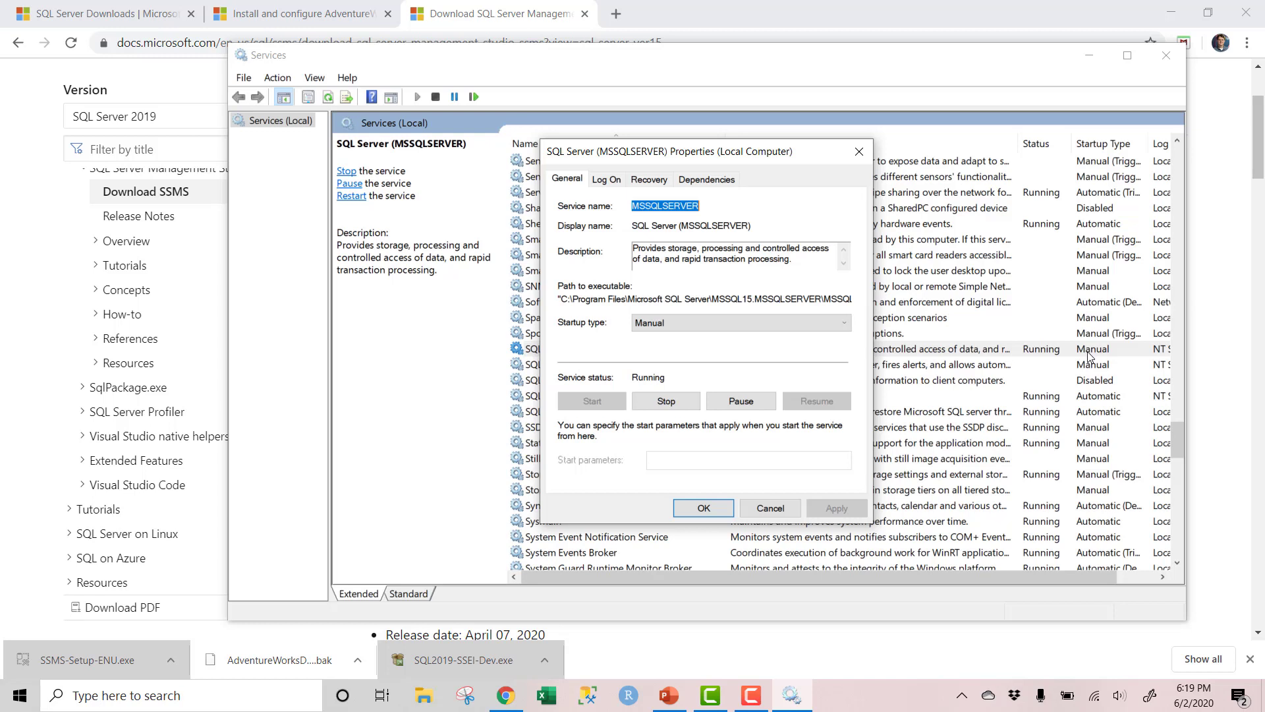
click(759, 510)
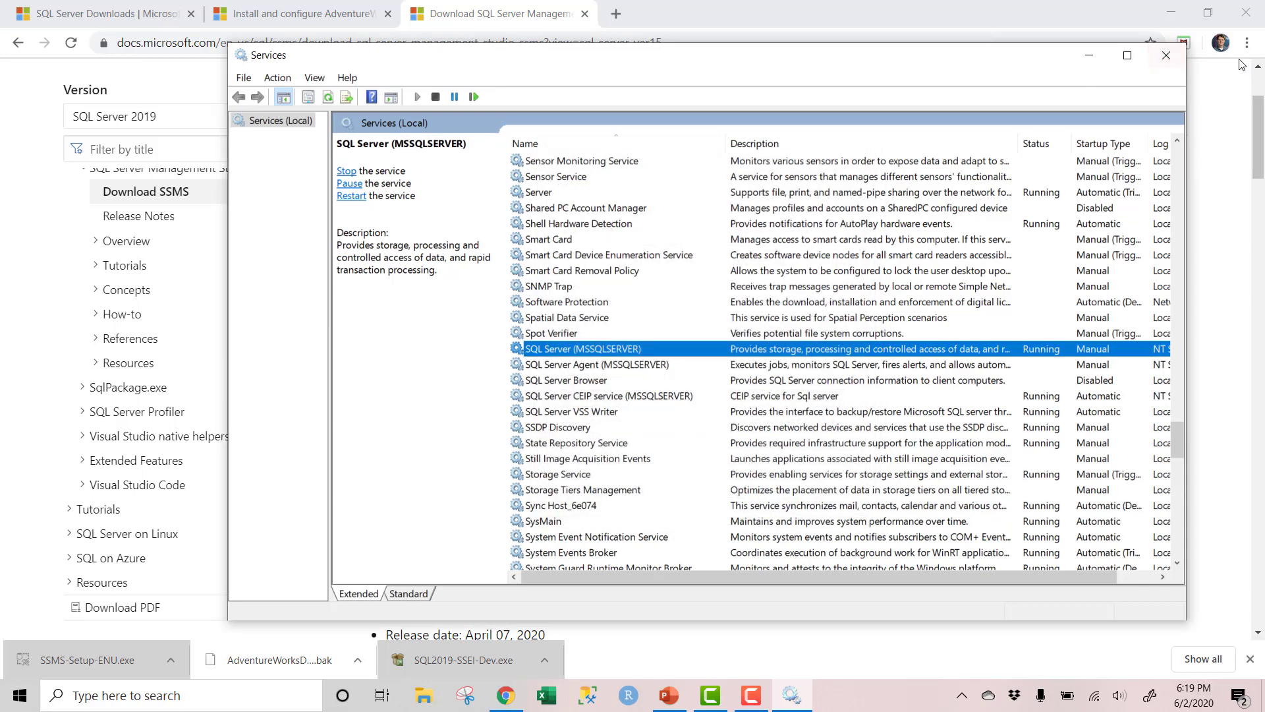
click(1166, 55)
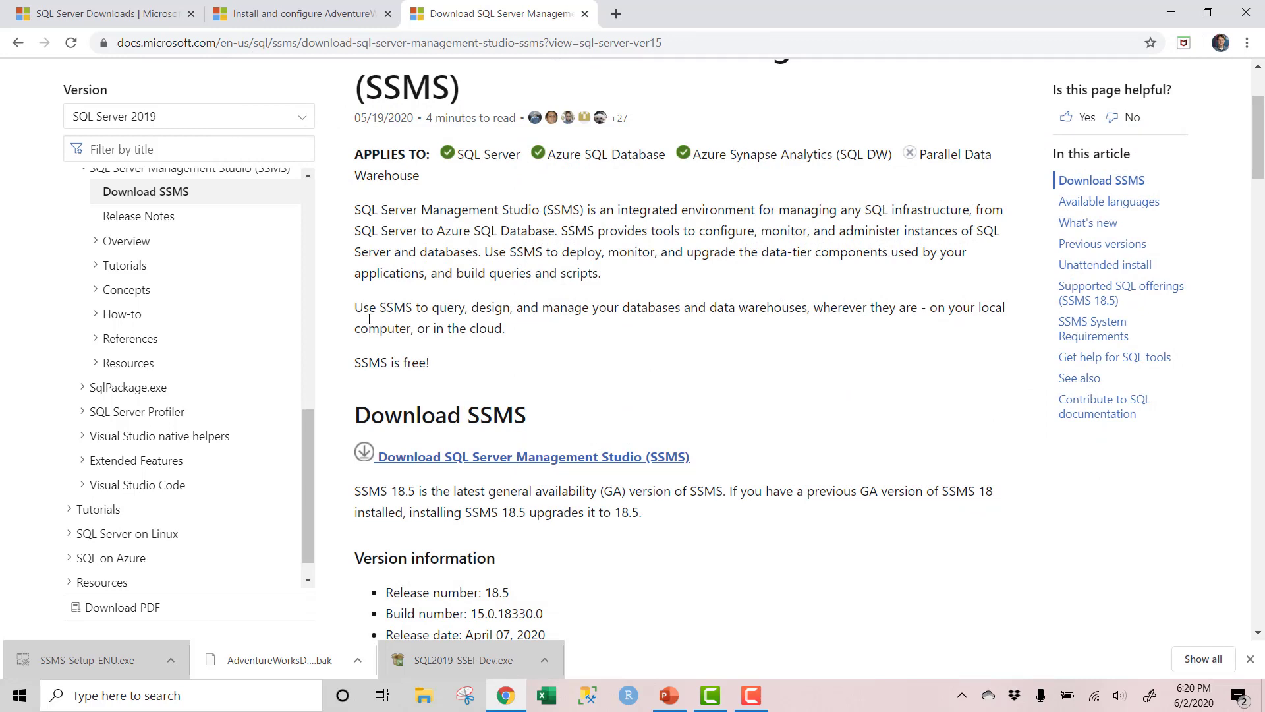
Reopen the Windows Services app, stop the SQL Server (MSSQLSERVER) service, and close the app.
click(170, 693)
text(serv)
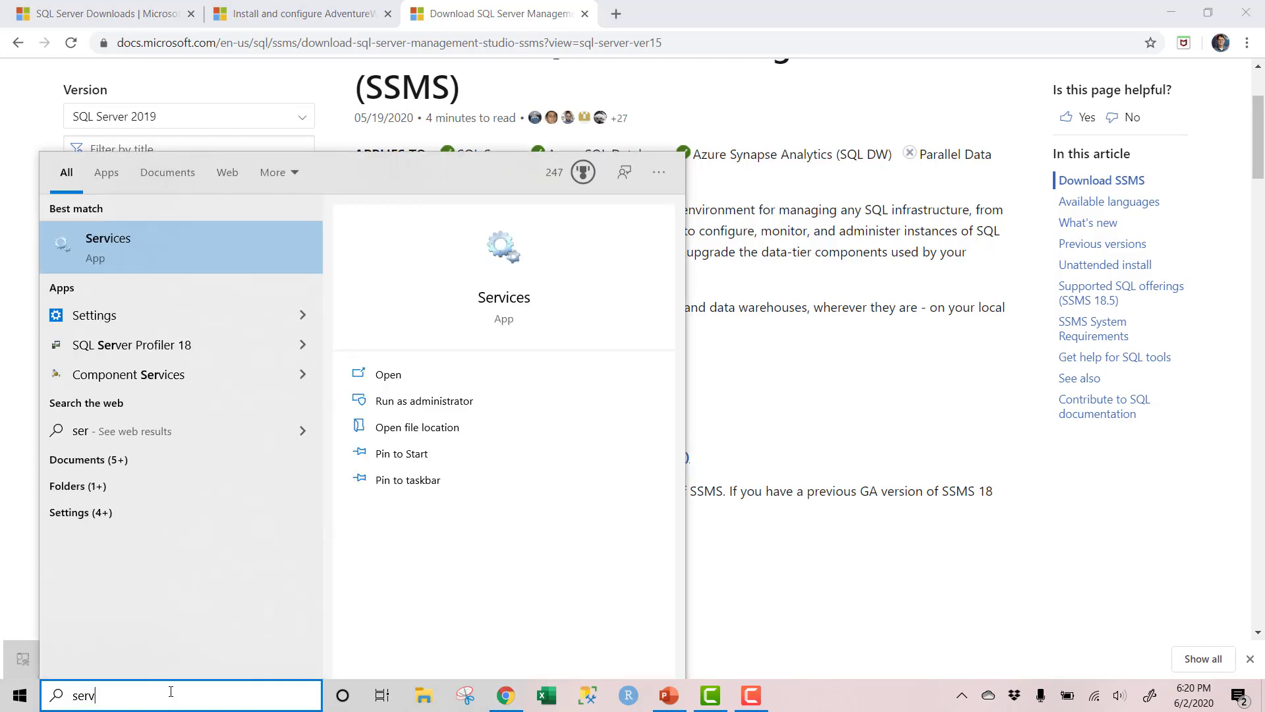
text(ices)
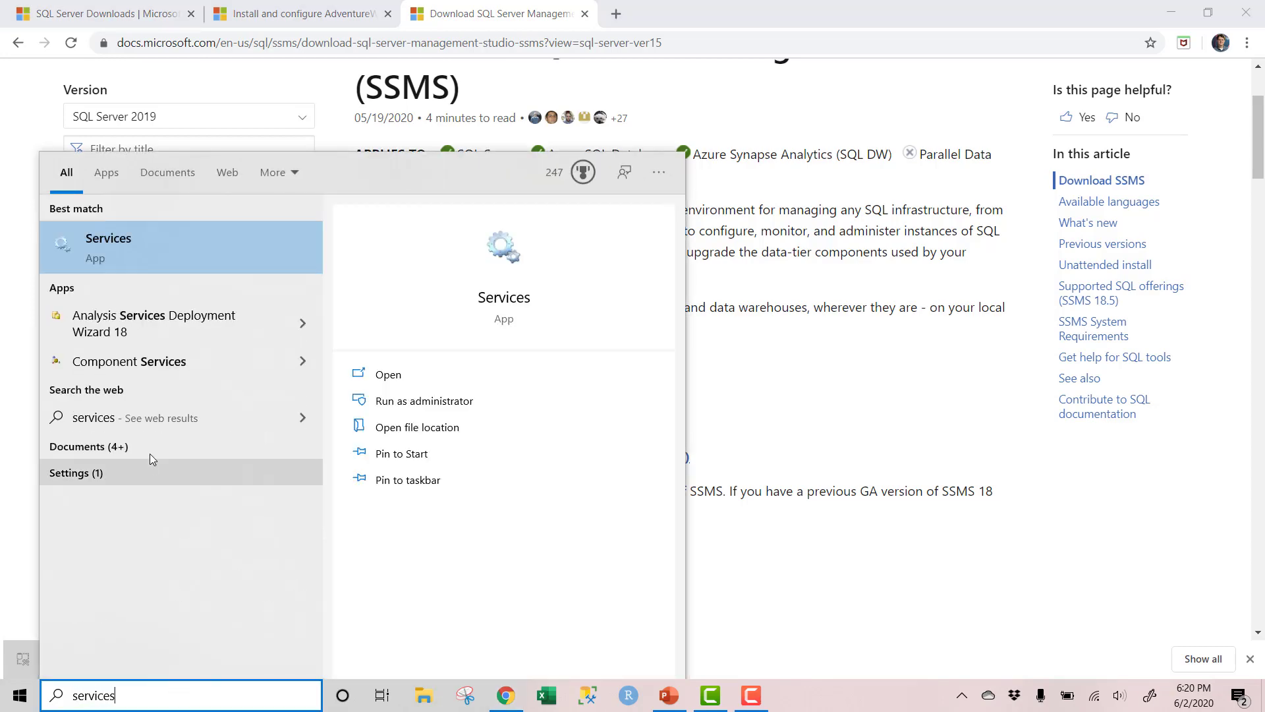
click(161, 253)
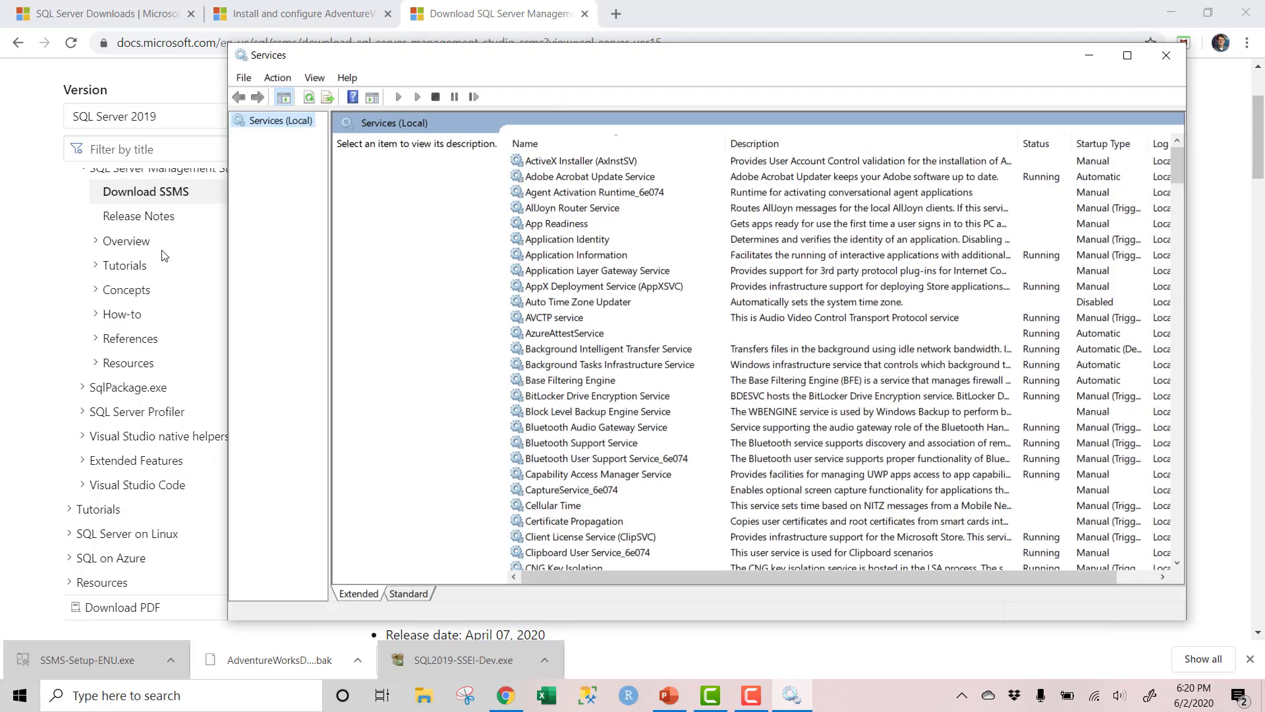
scroll(867, 344, down, 20)
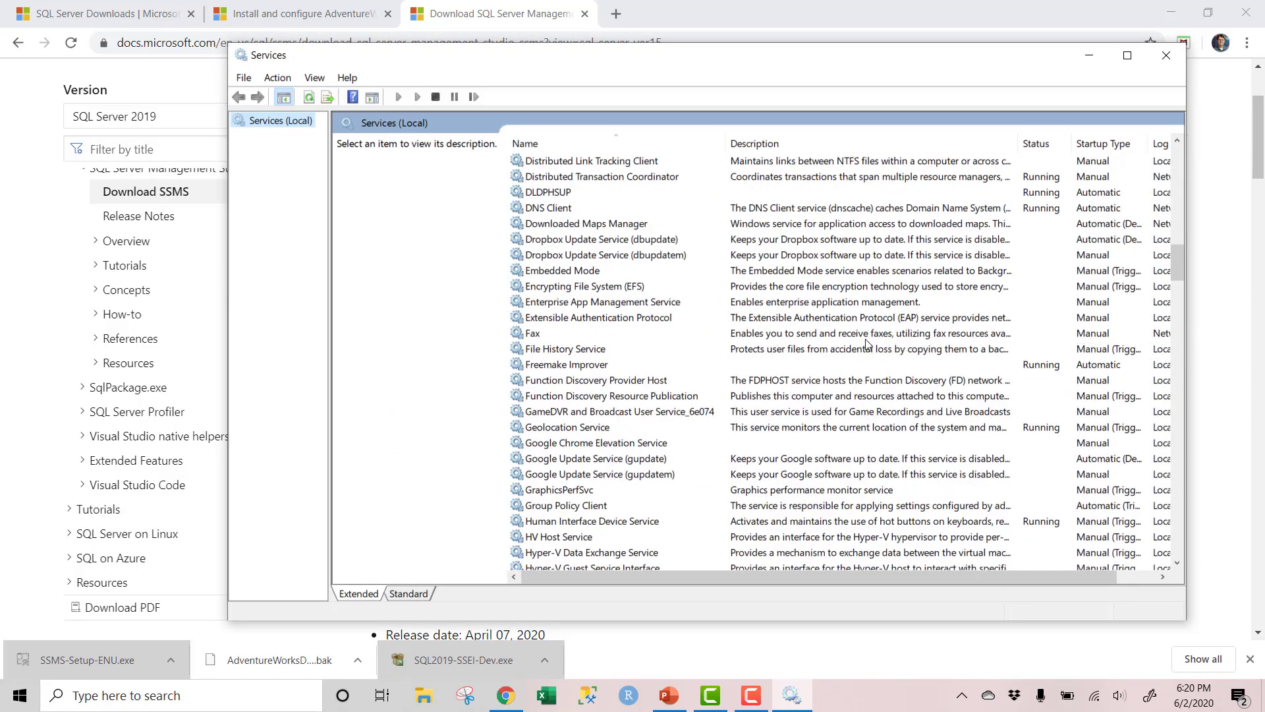
scroll(866, 343, down, 20)
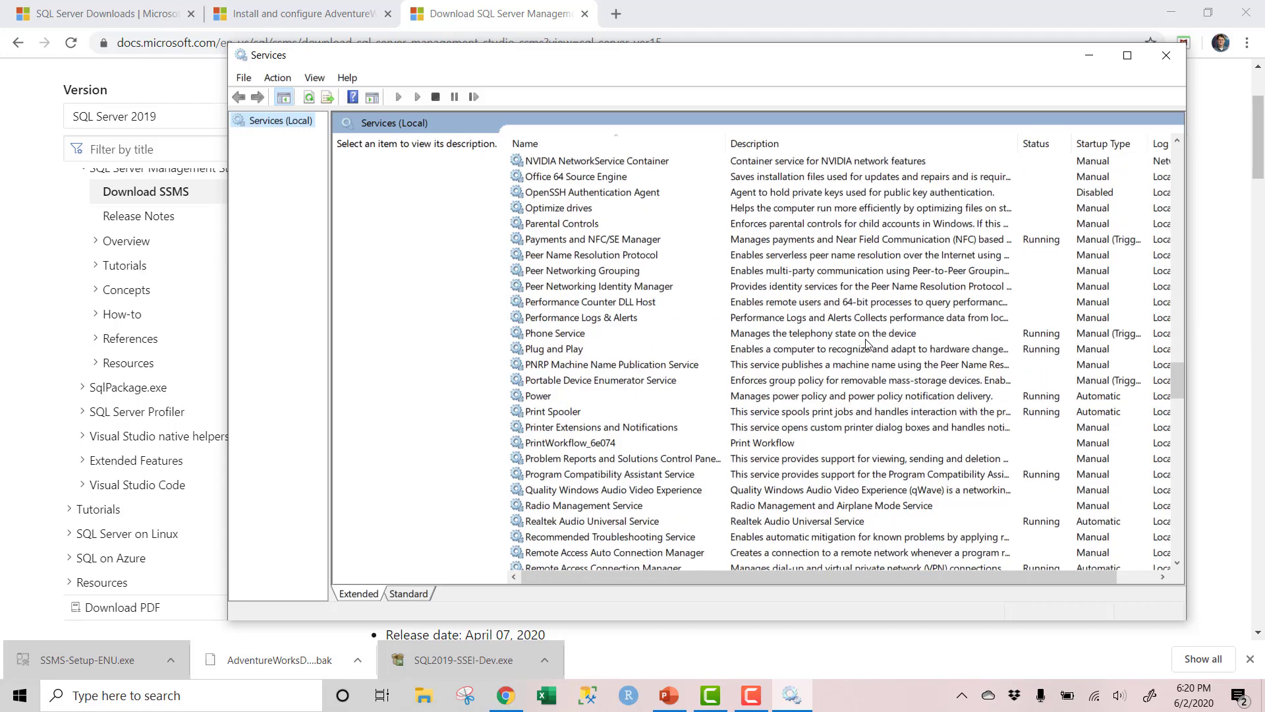
scroll(866, 344, down, 7)
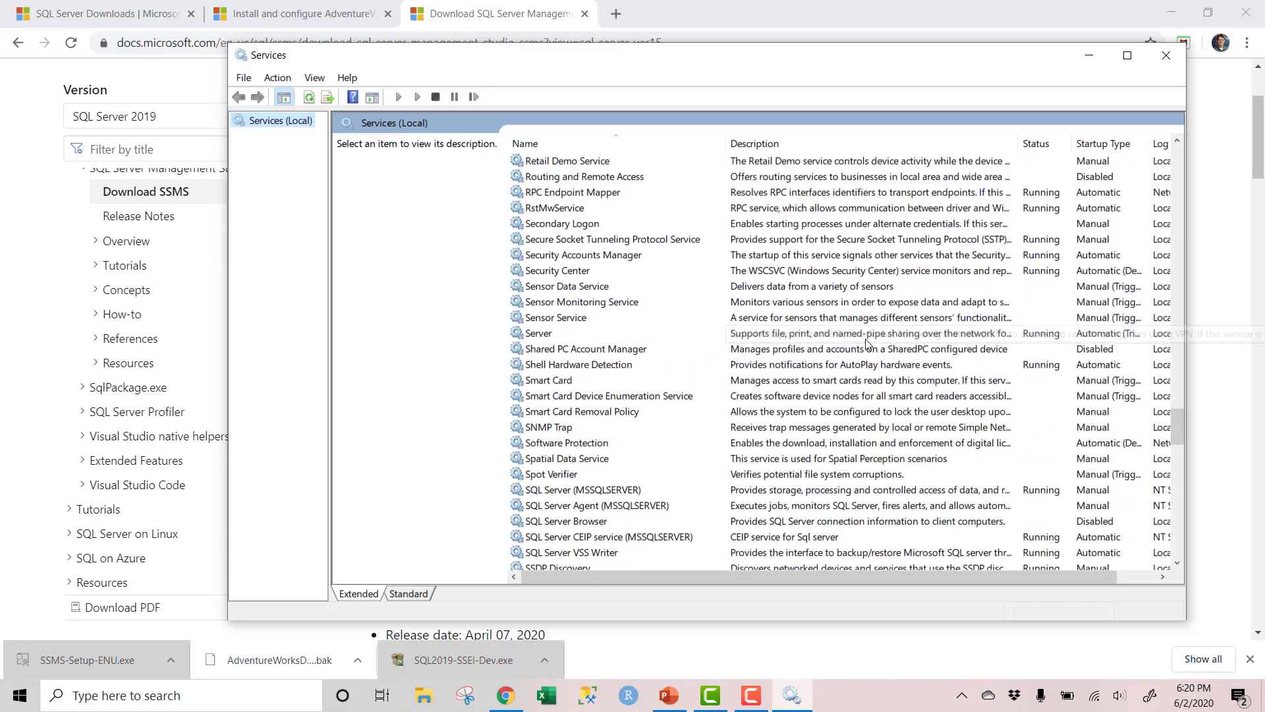
click(589, 349)
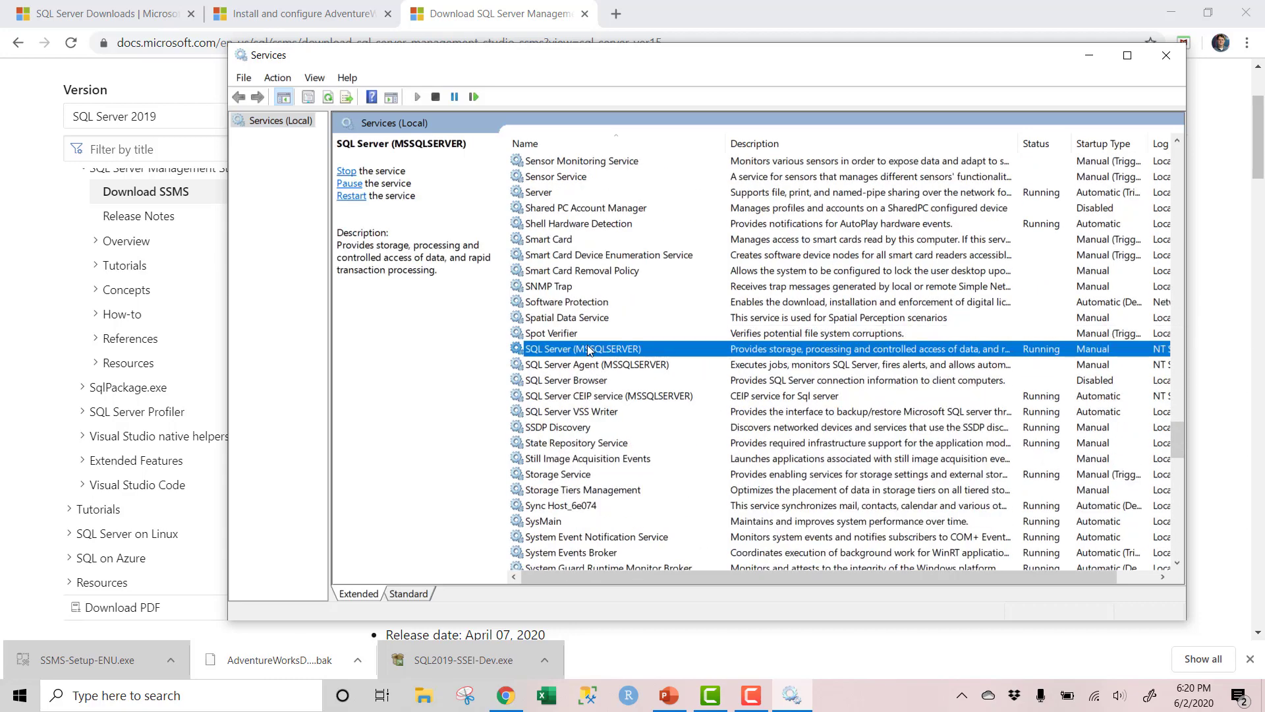
right_click(663, 345)
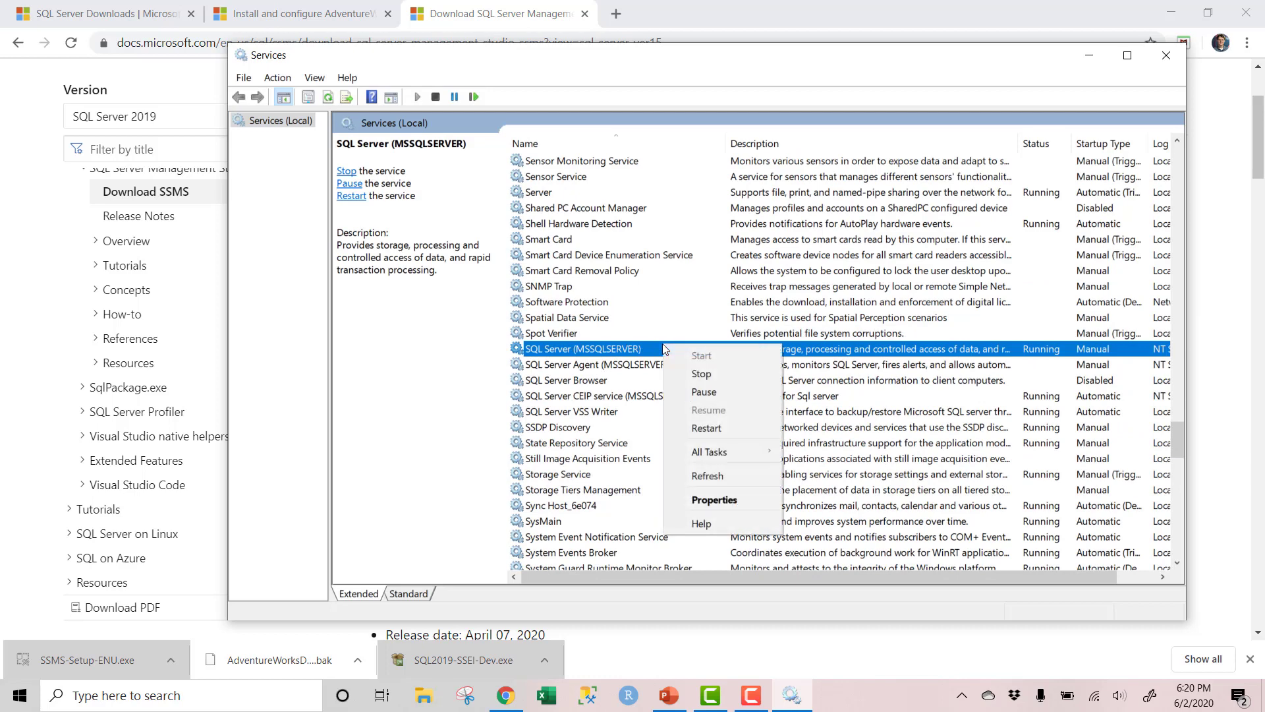
click(701, 374)
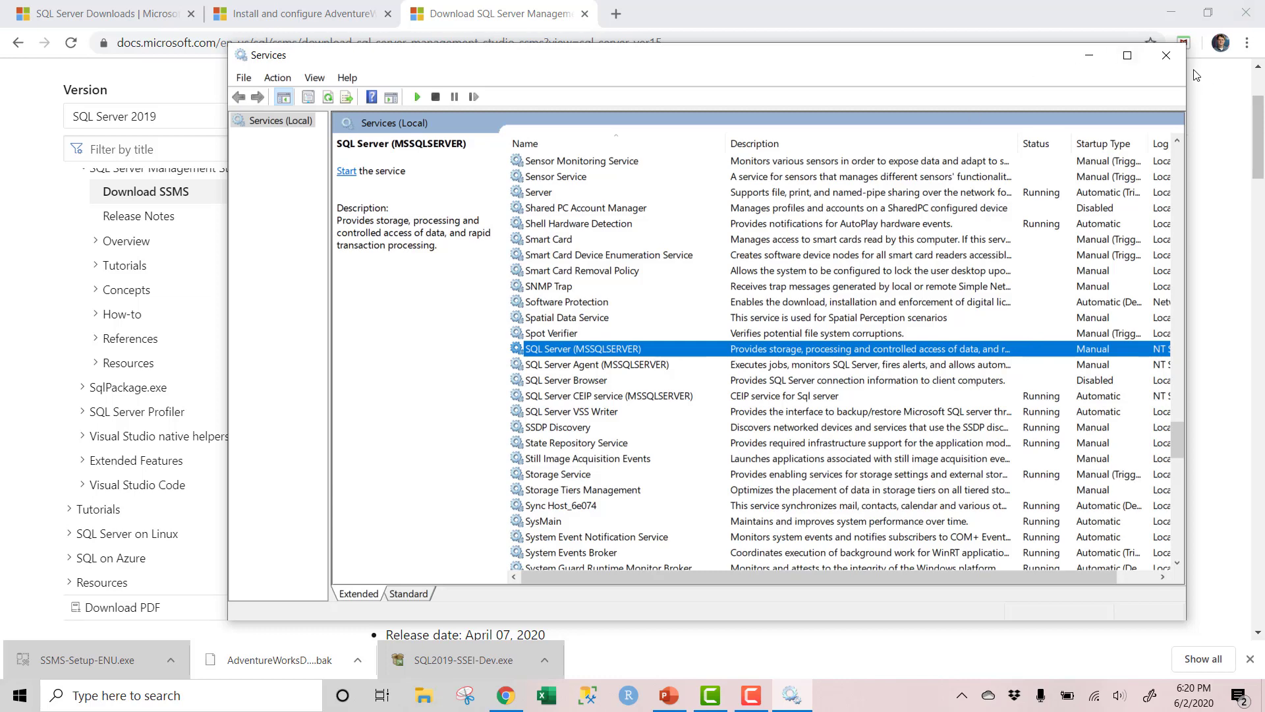
click(1166, 56)
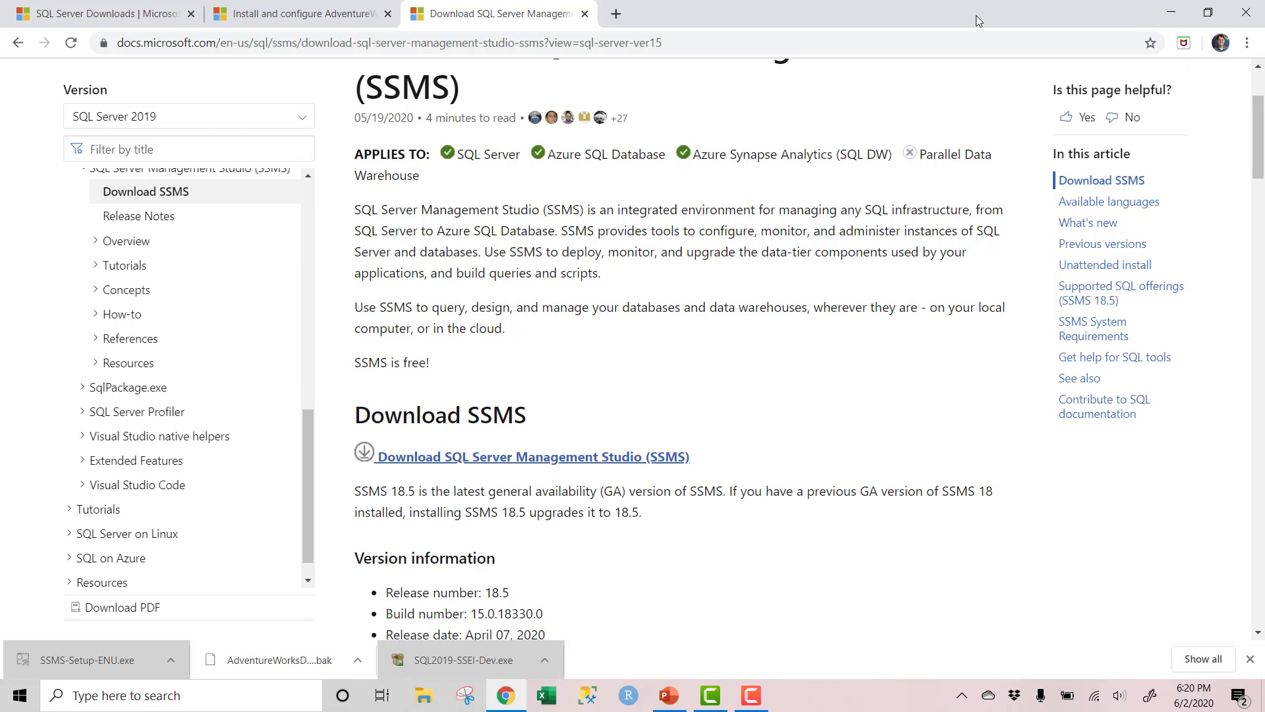
Open Windows Services again, start the SQL Server (MSSQLSERVER) service manually, and close the app.
click(162, 699)
text(services)
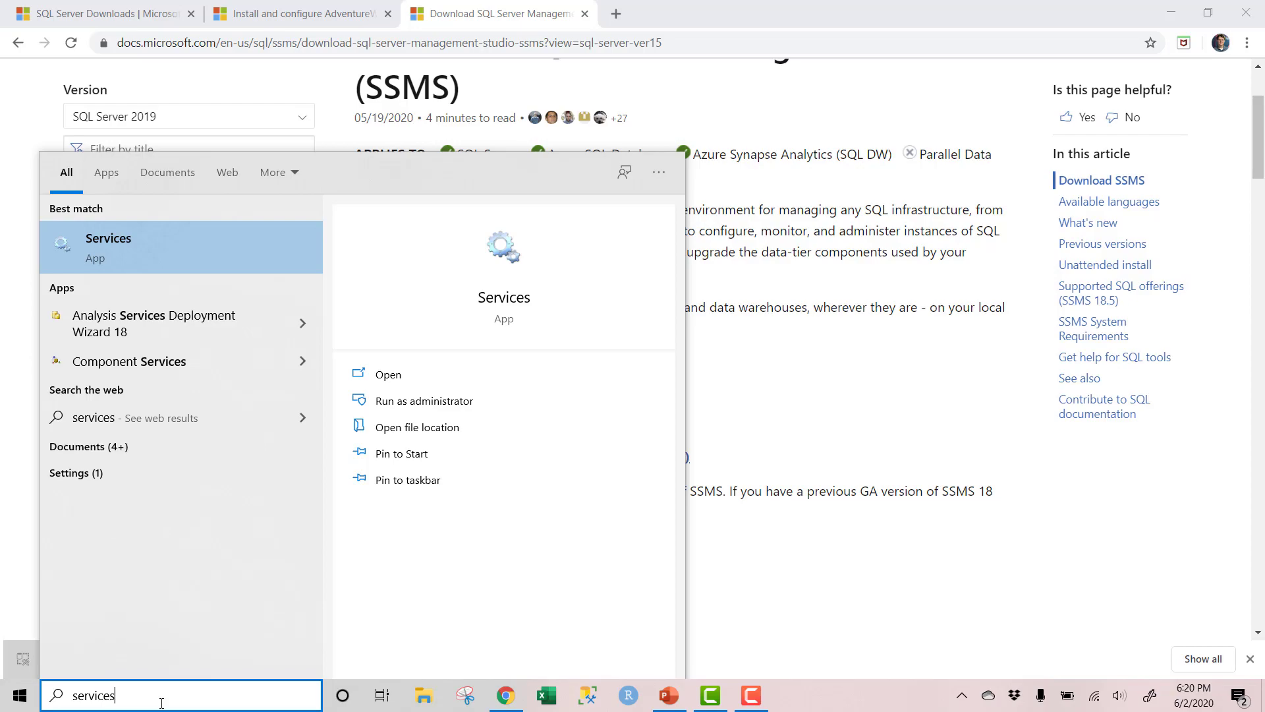
key(Return)
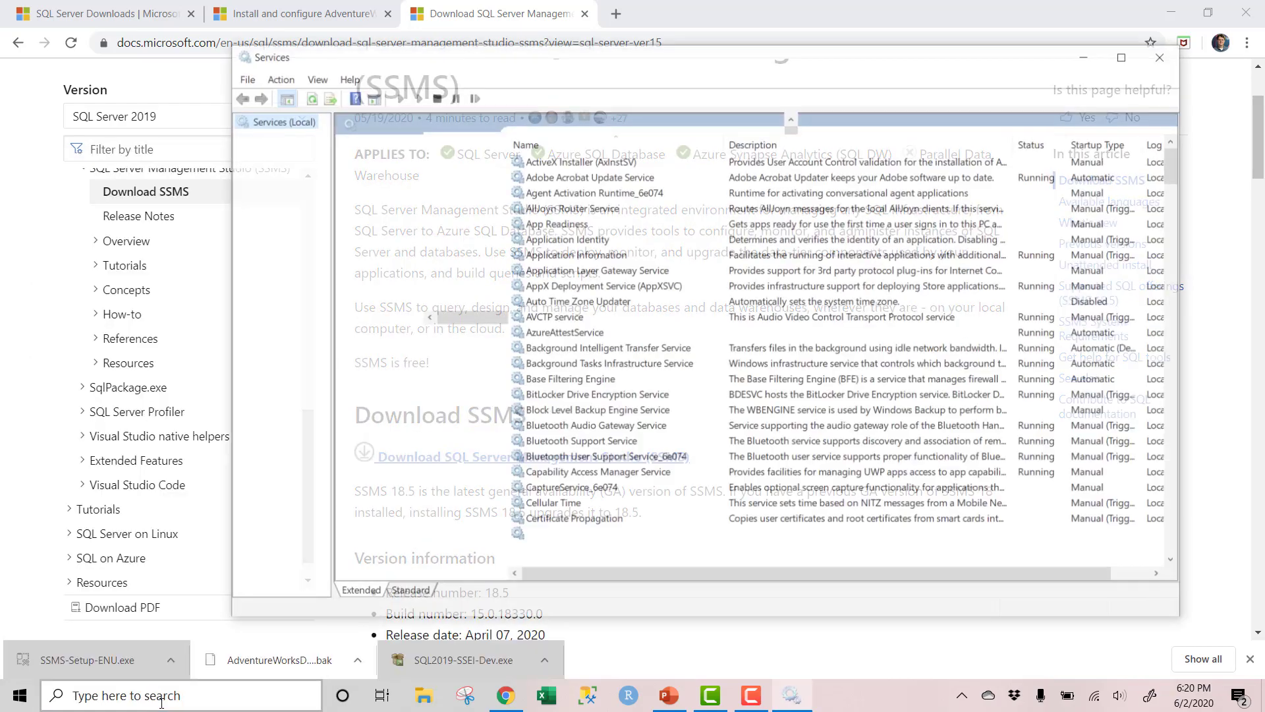
scroll(635, 384, down, 15)
scroll(634, 384, down, 20)
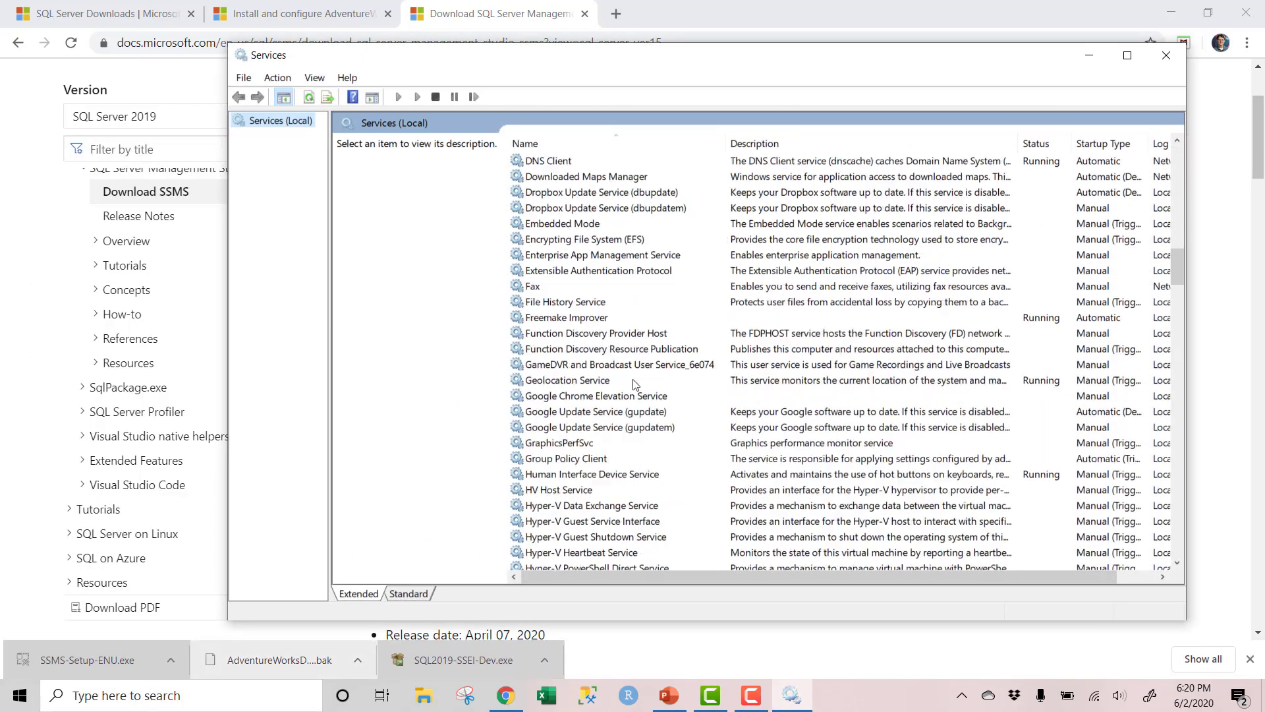
scroll(635, 384, down, 17)
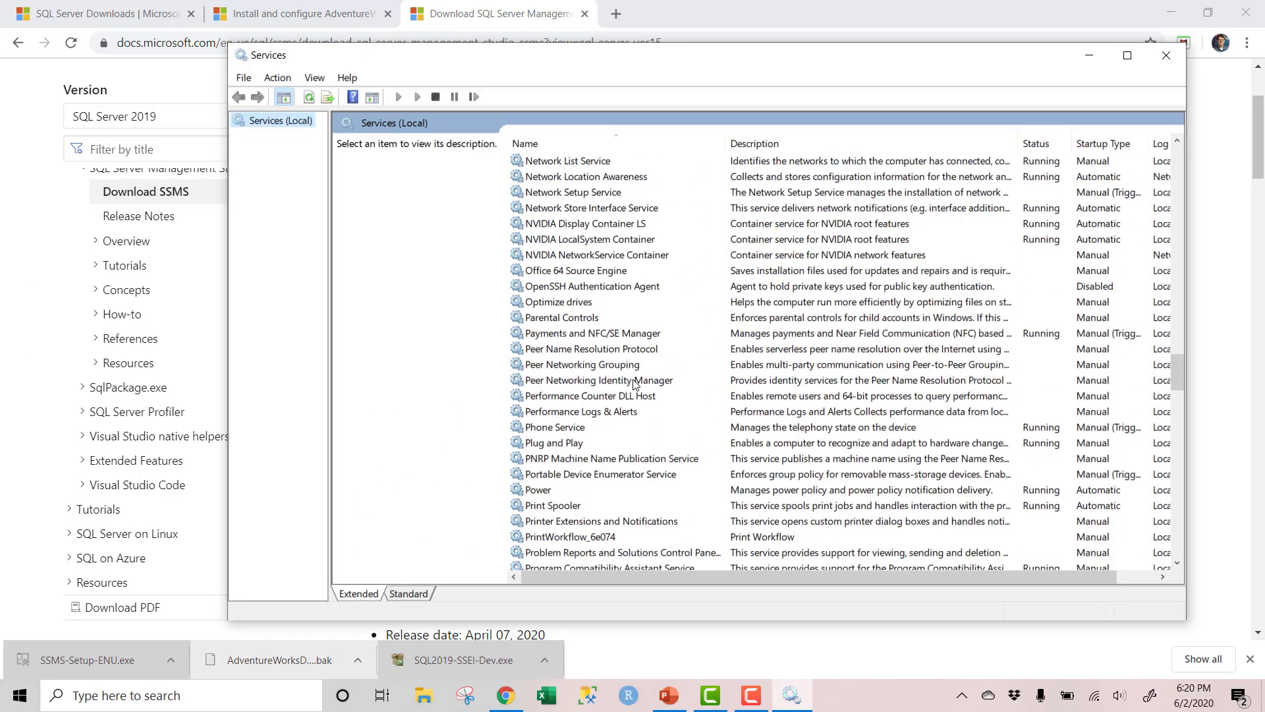
scroll(635, 384, down, 3)
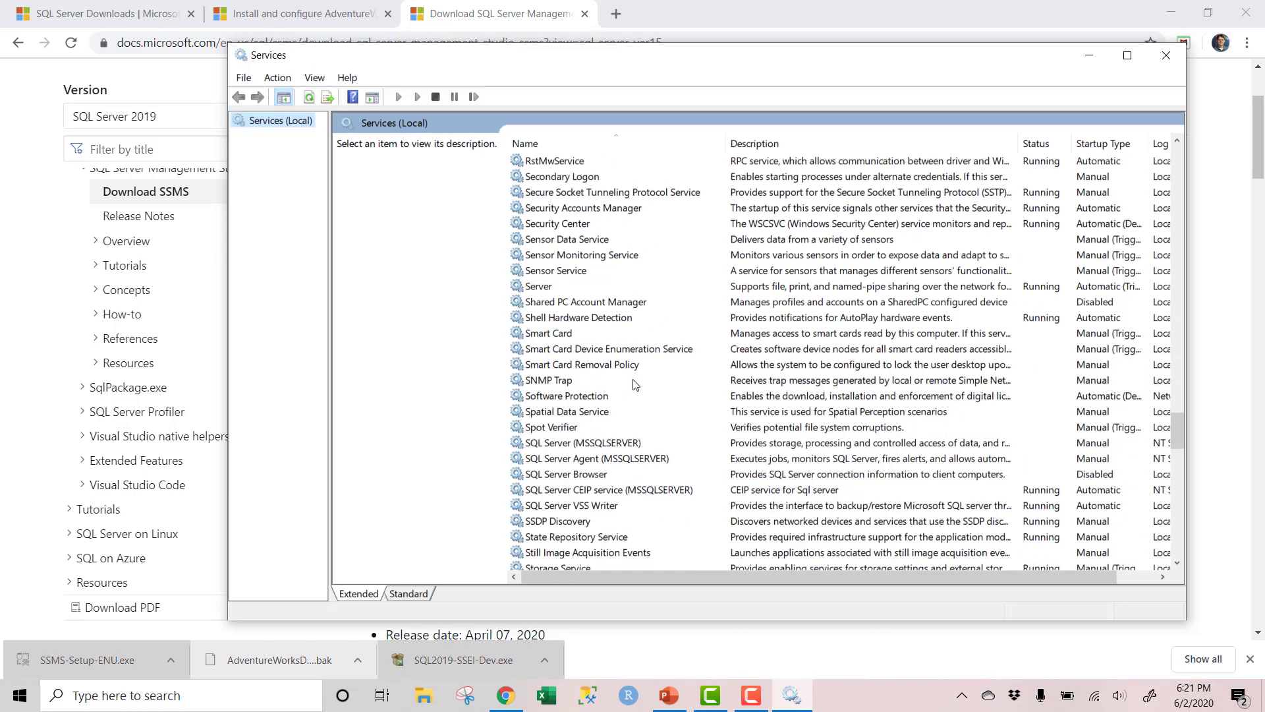
right_click(649, 437)
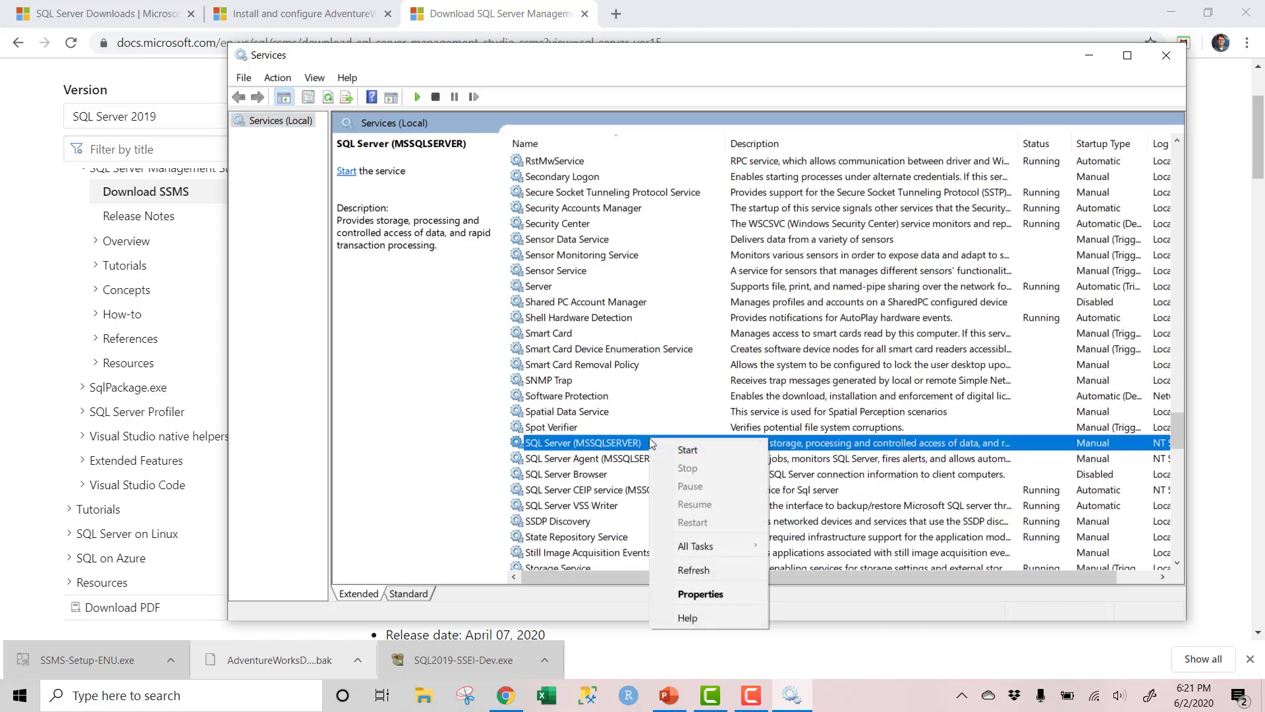
click(685, 448)
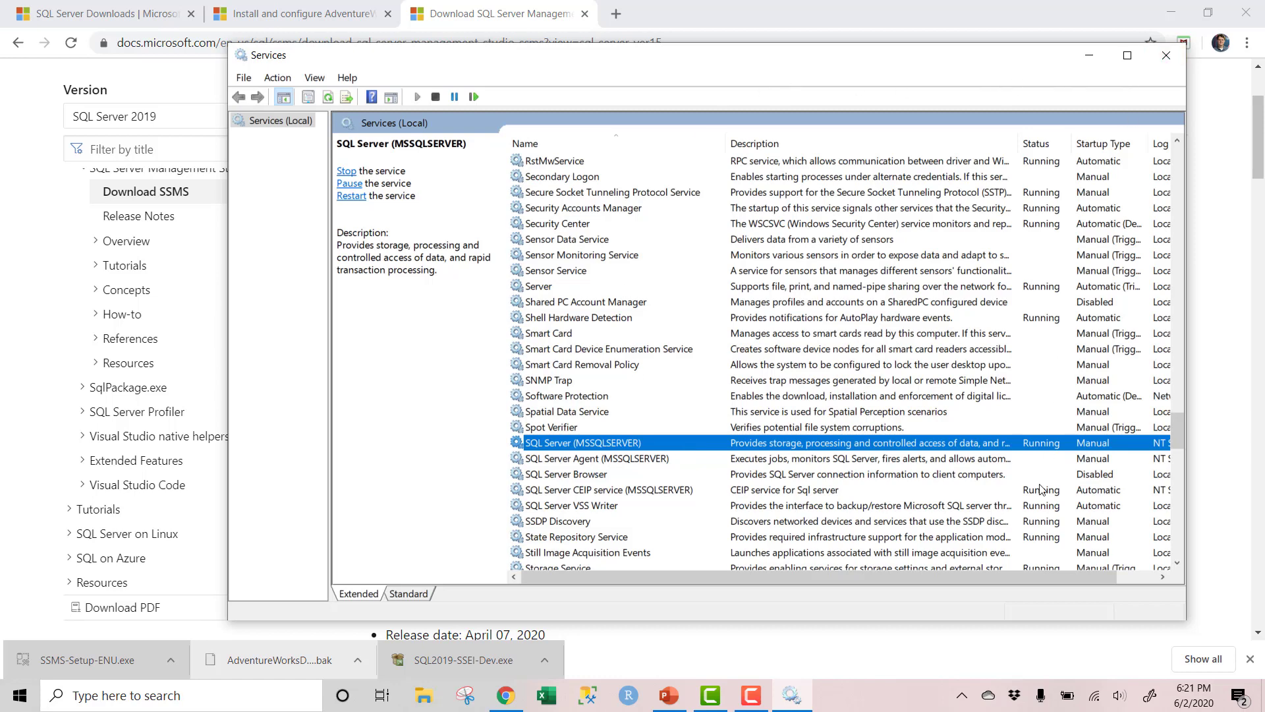
click(1167, 56)
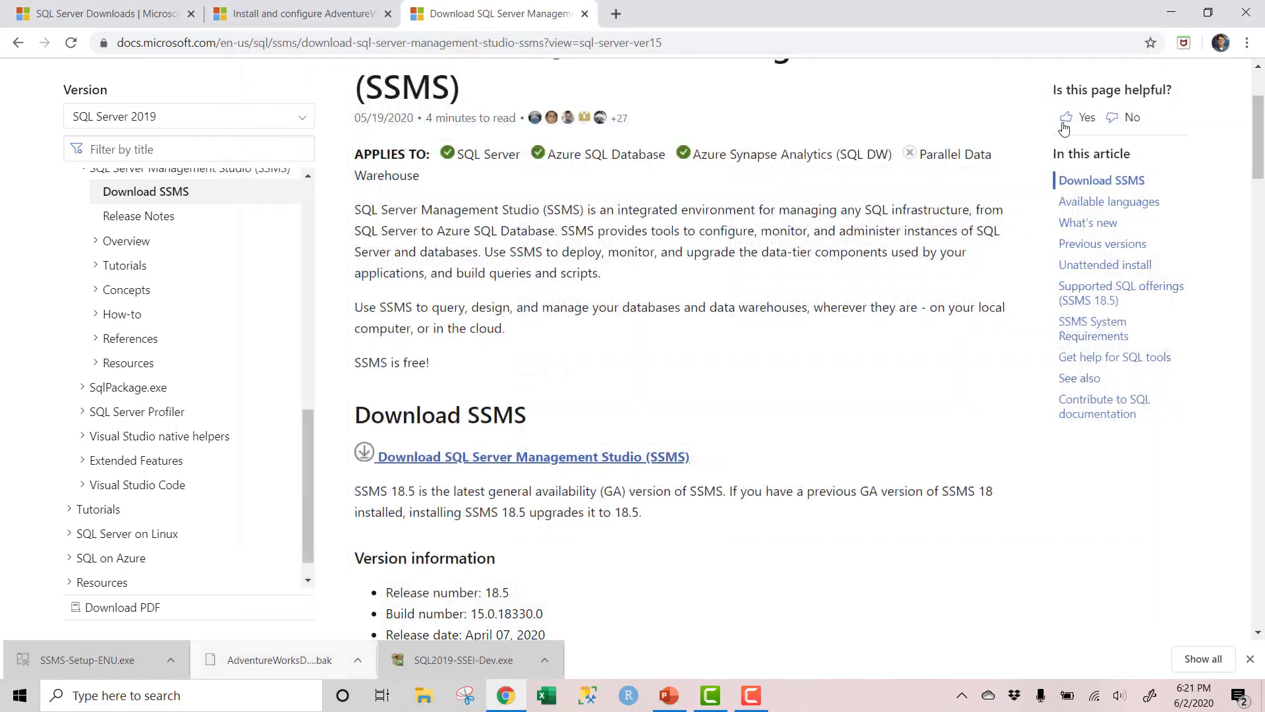
Launch SQL Server Management Studio, connect to the local Database Engine with Windows Authentication, and expand the Tables folder of AdventureWorksDW2017.
click(587, 695)
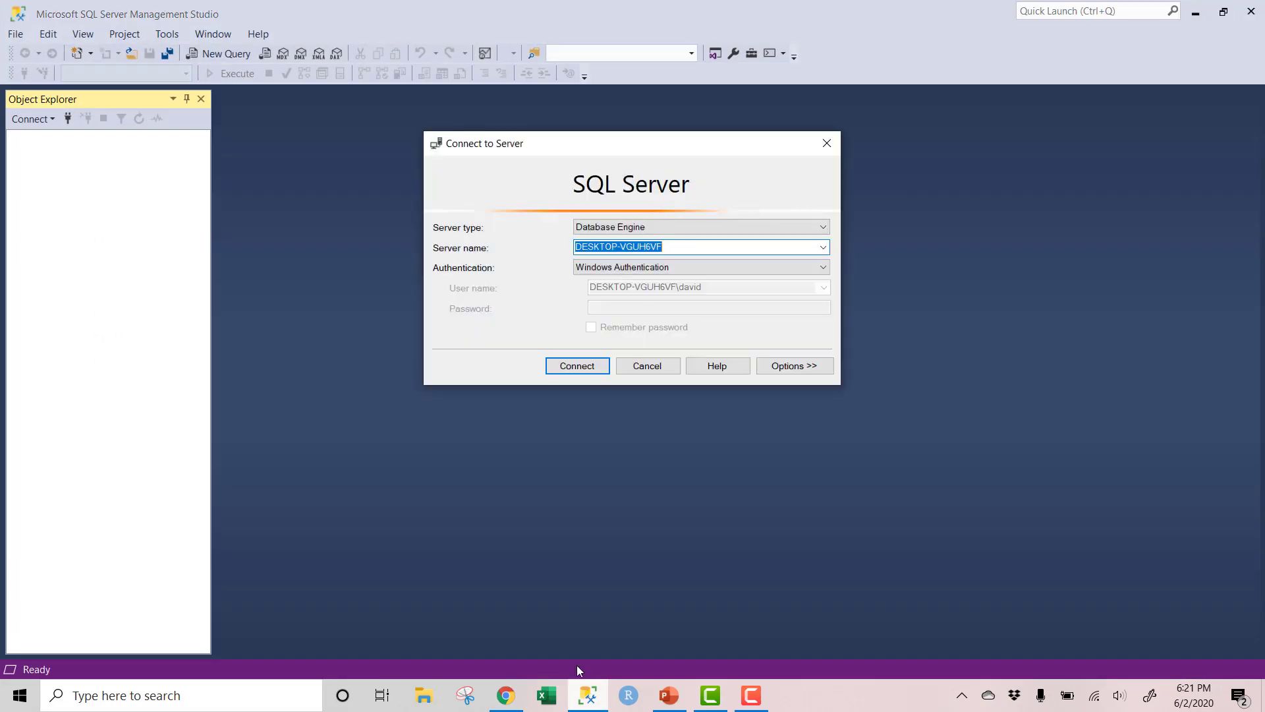
click(575, 368)
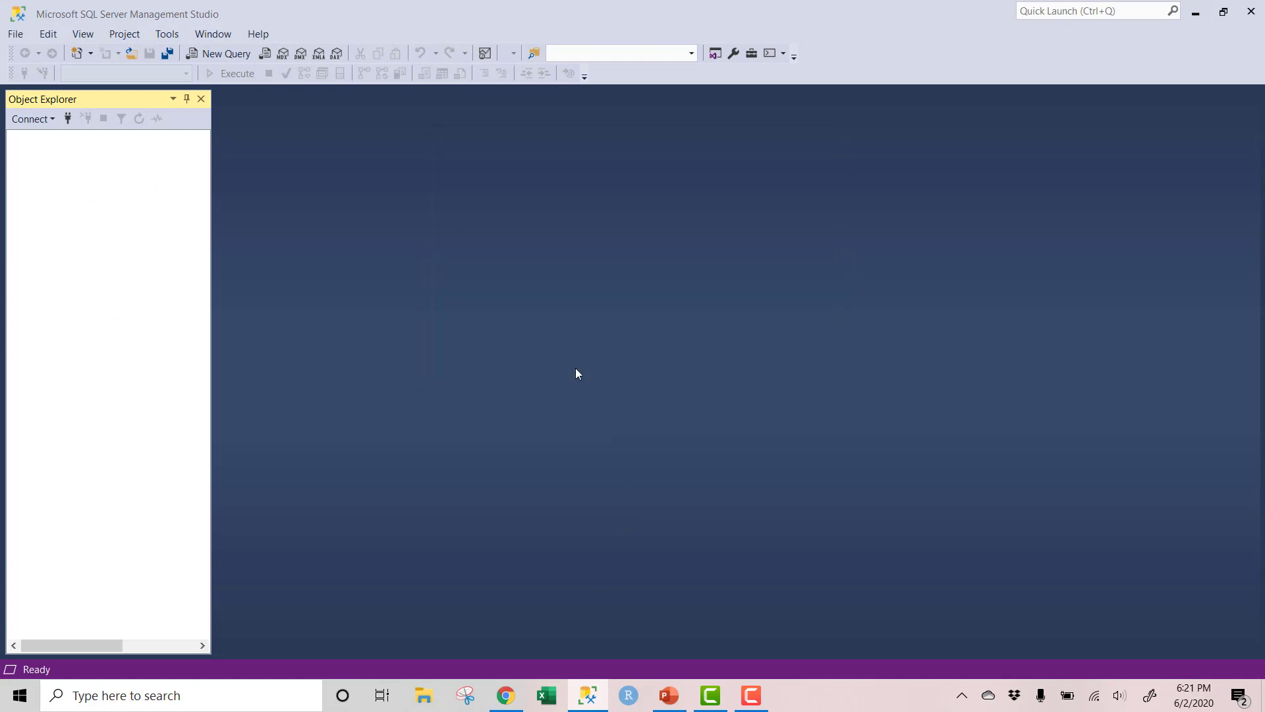
click(26, 154)
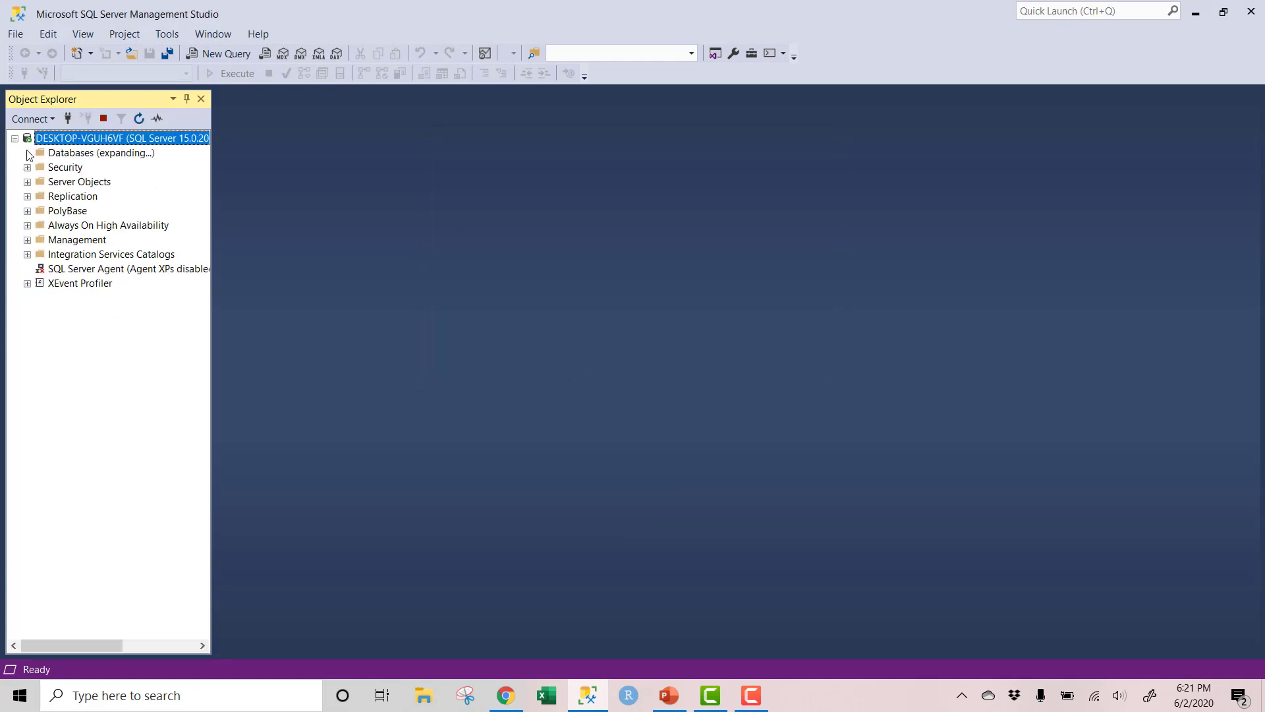
click(102, 198)
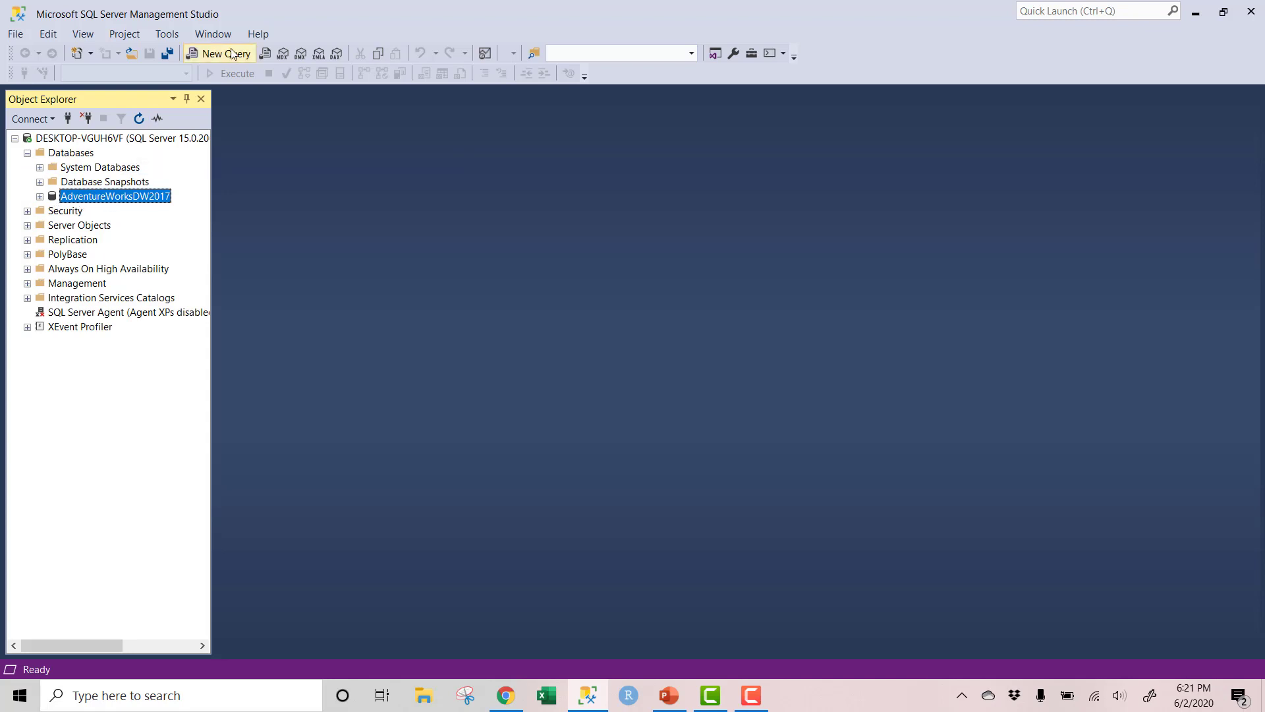
click(40, 198)
click(52, 224)
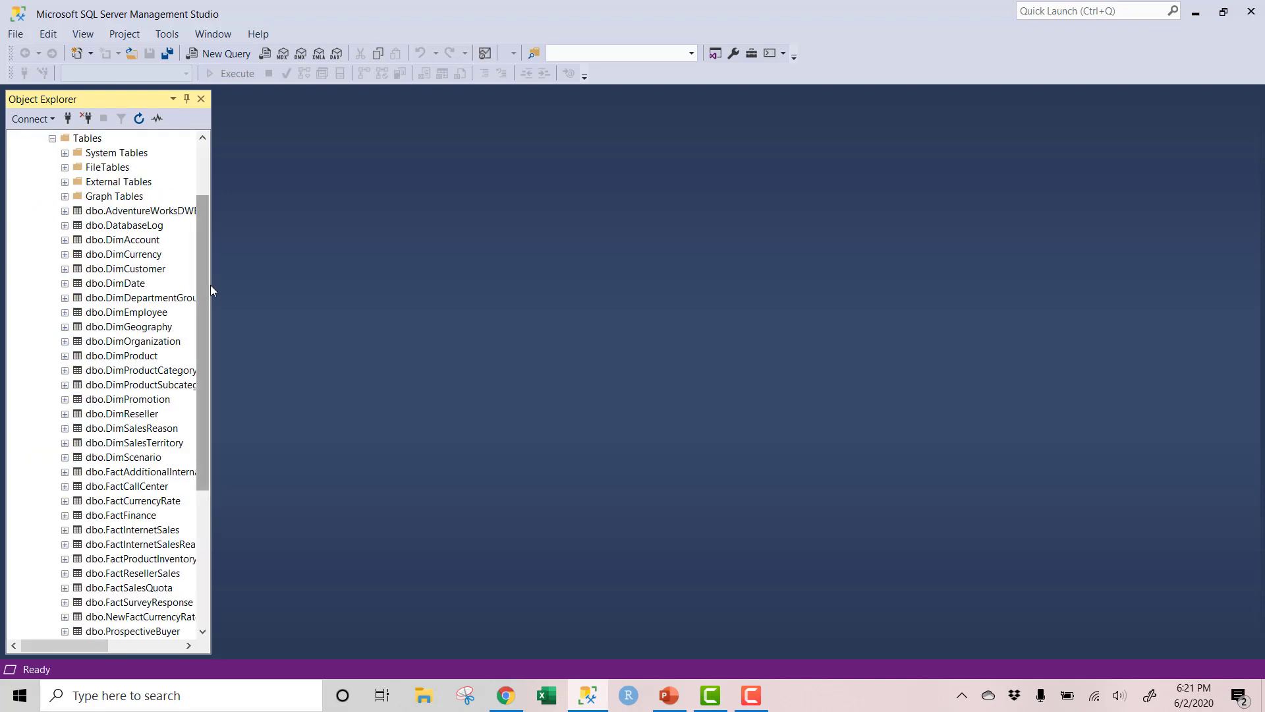
Widen Object Explorer to fit the full table names and create a new query for AdventureWorksDW2017.
drag(212, 283, 300, 286)
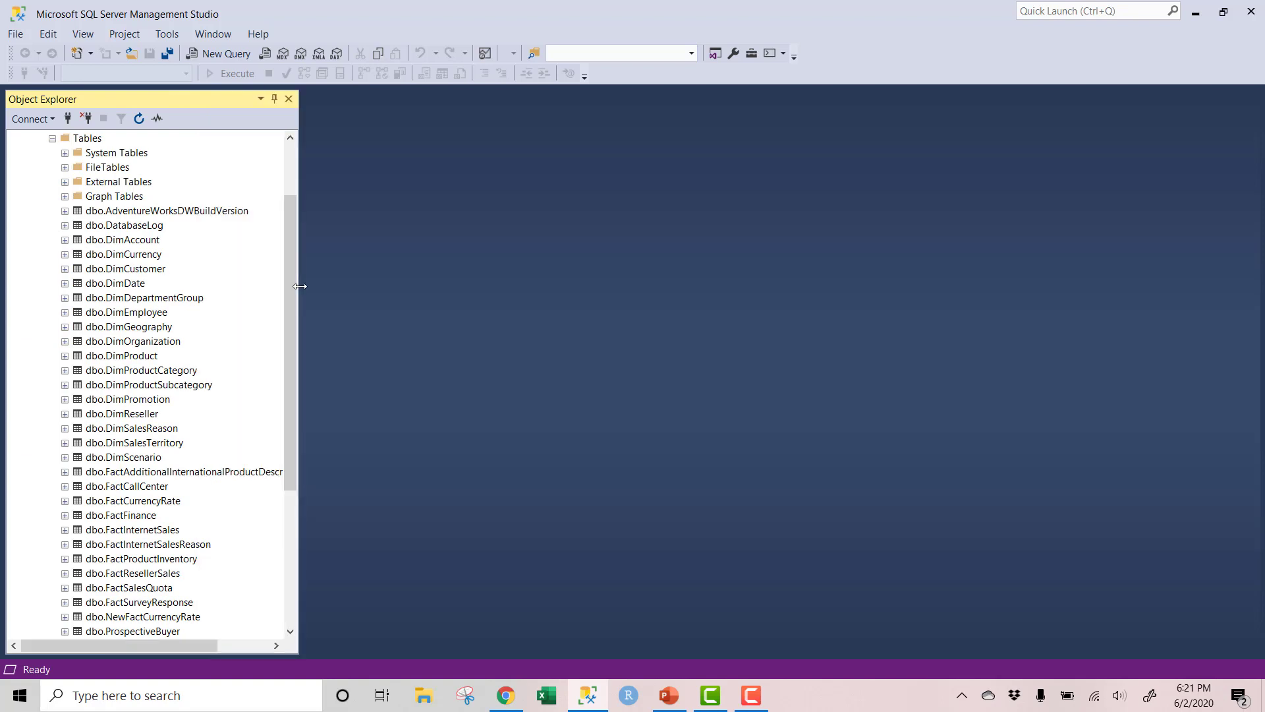
scroll(138, 443, down, 2)
scroll(142, 442, up, 1)
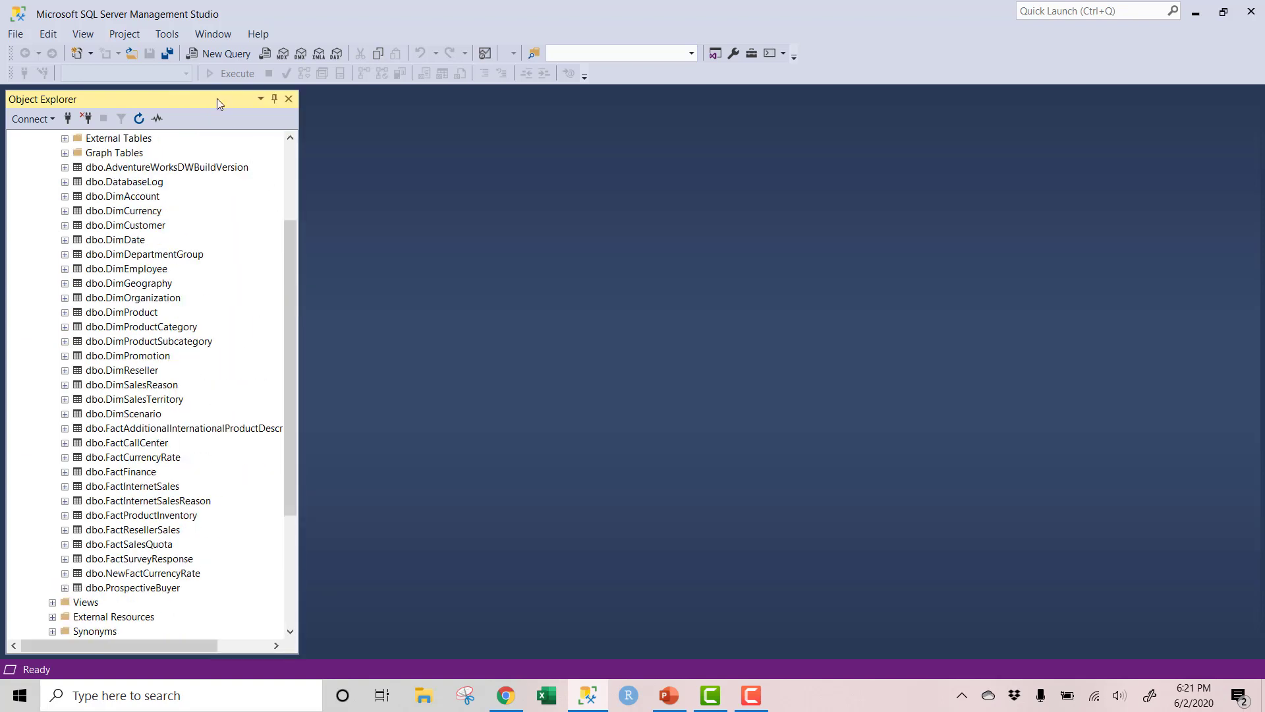
click(222, 54)
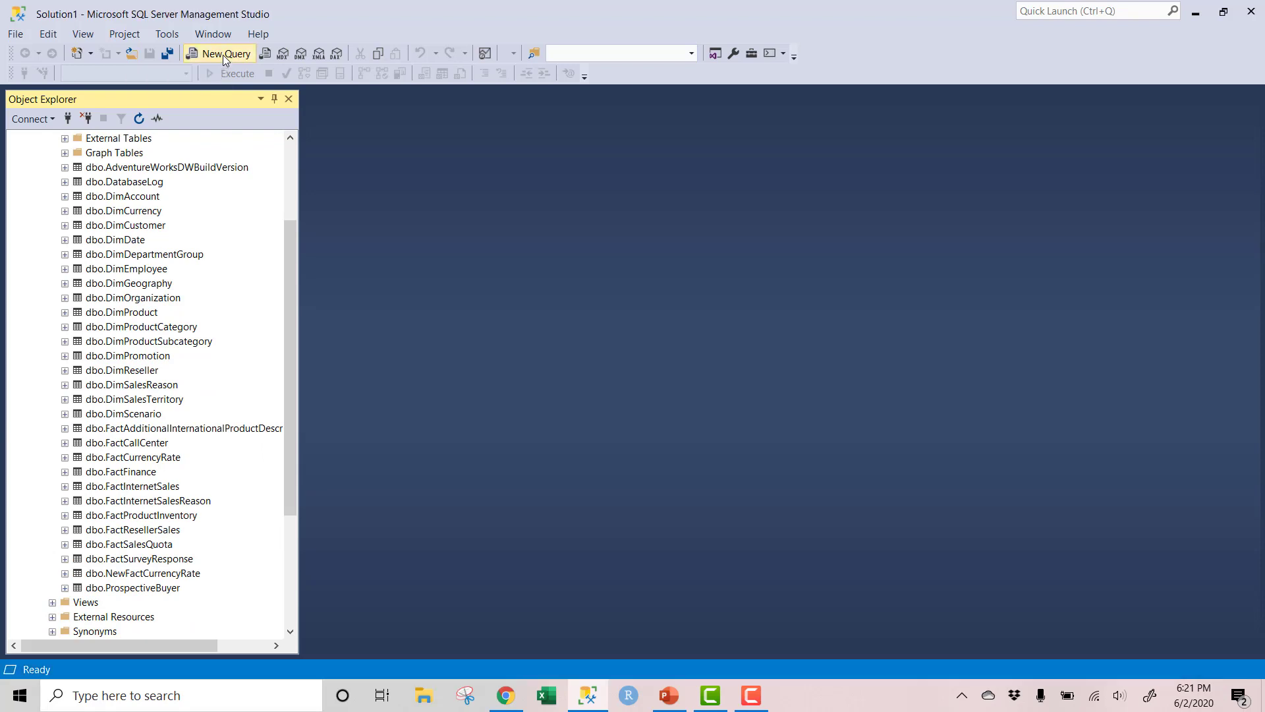